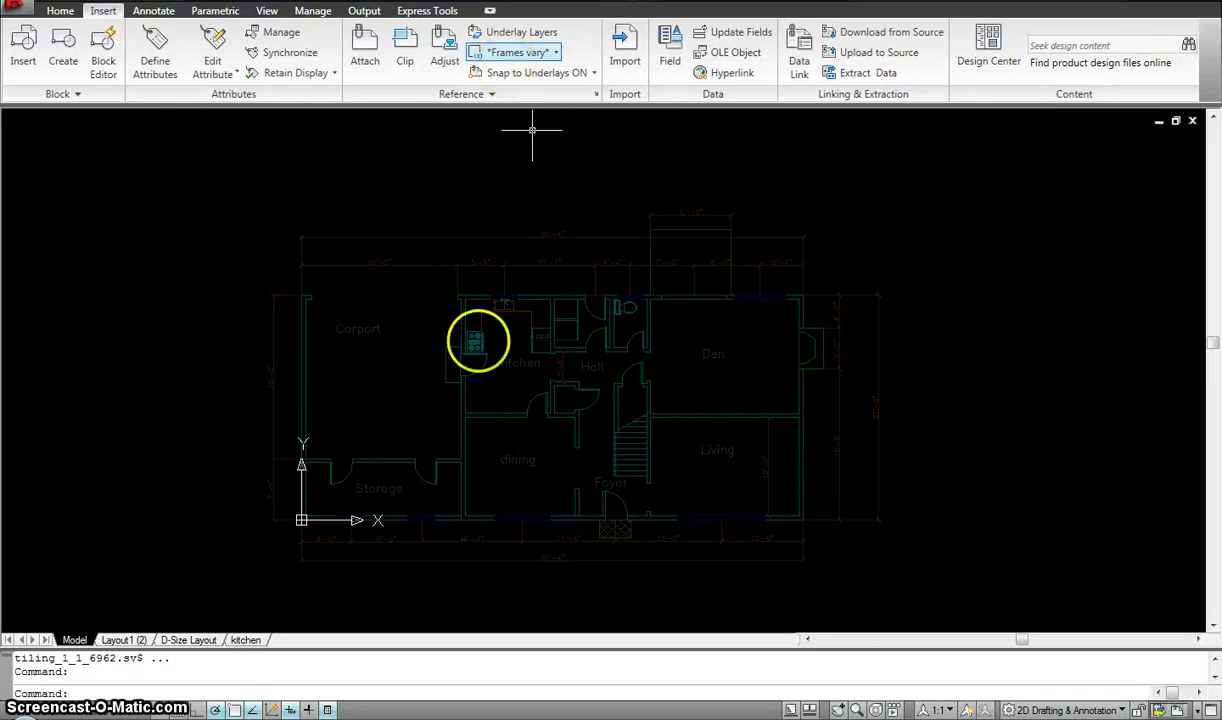
# Make the hatch layer the current layer
pyautogui.click(463, 304)
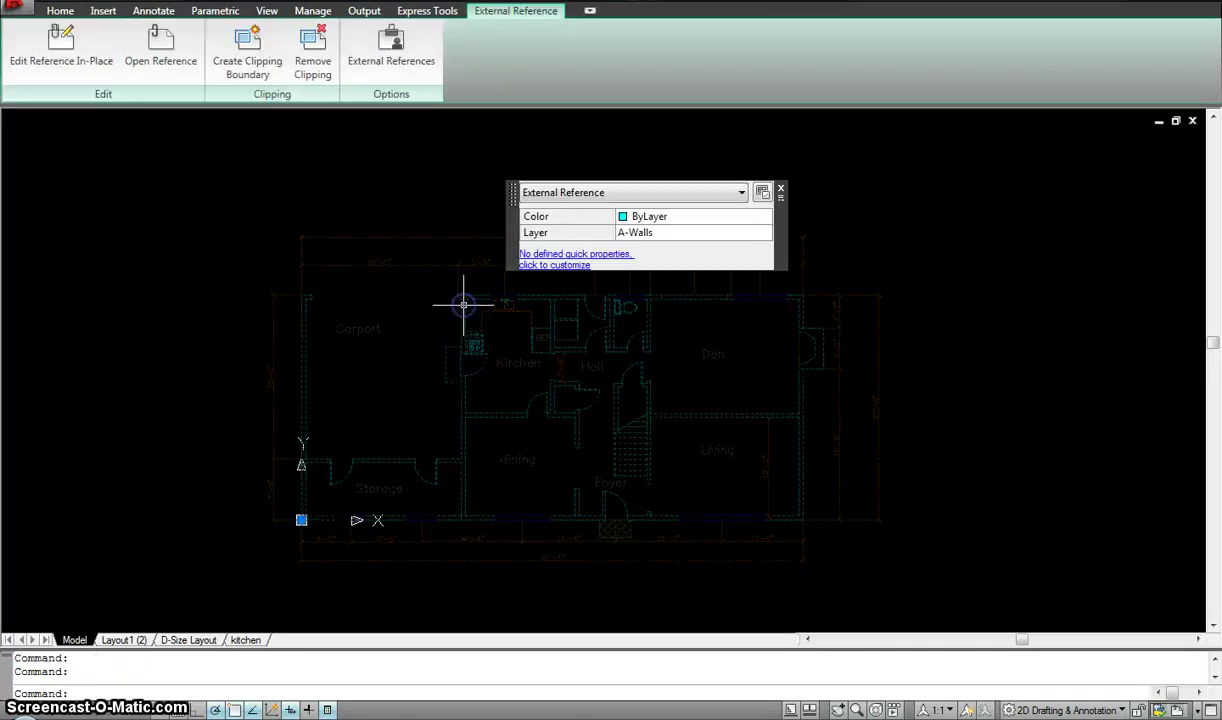
pyautogui.press('Escape')
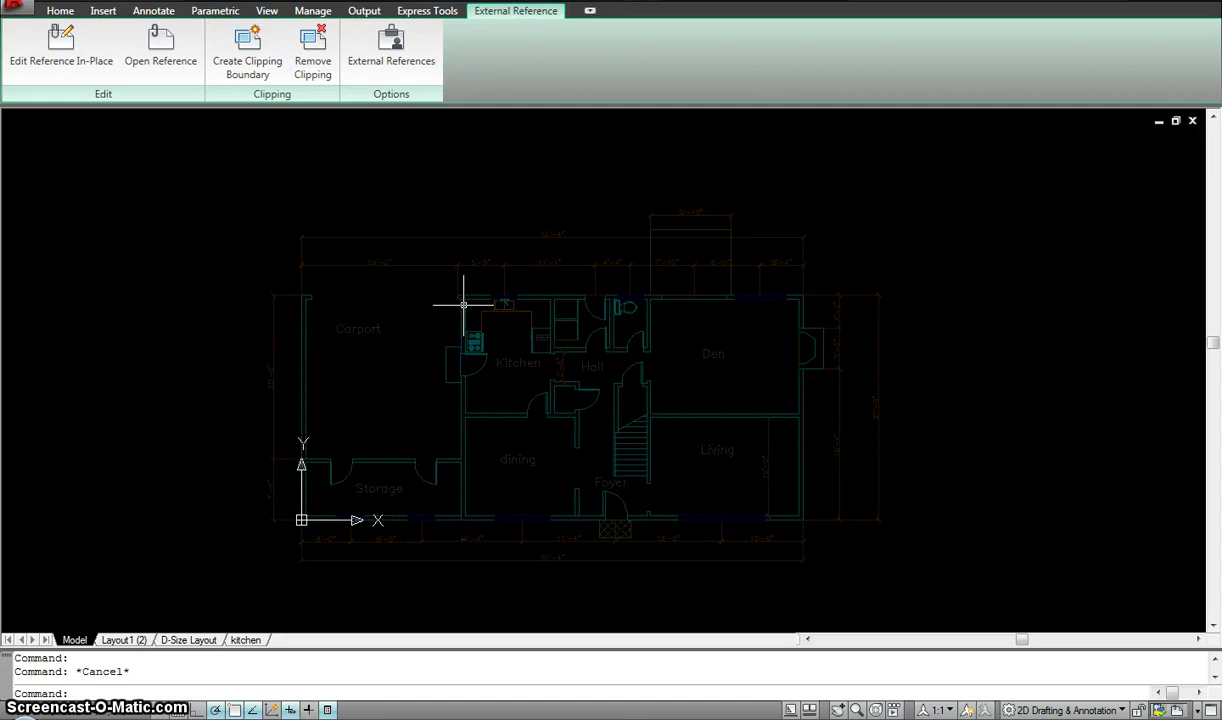
pyautogui.click(58, 12)
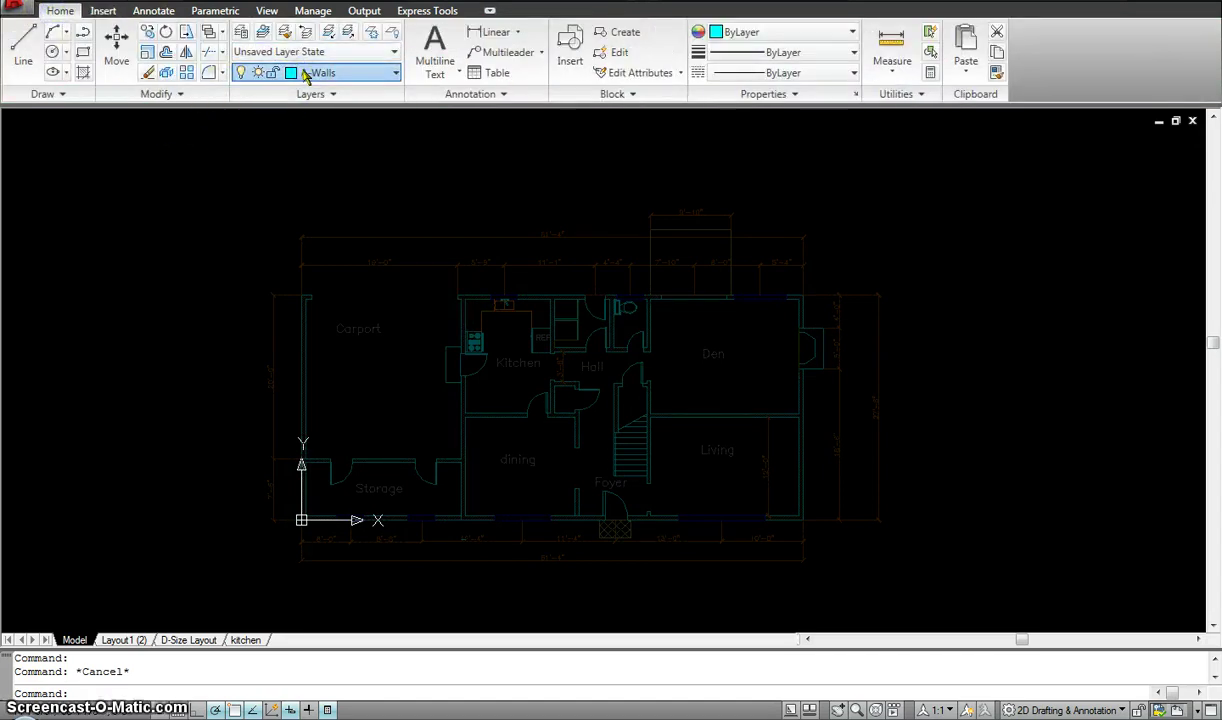
pyautogui.click(306, 75)
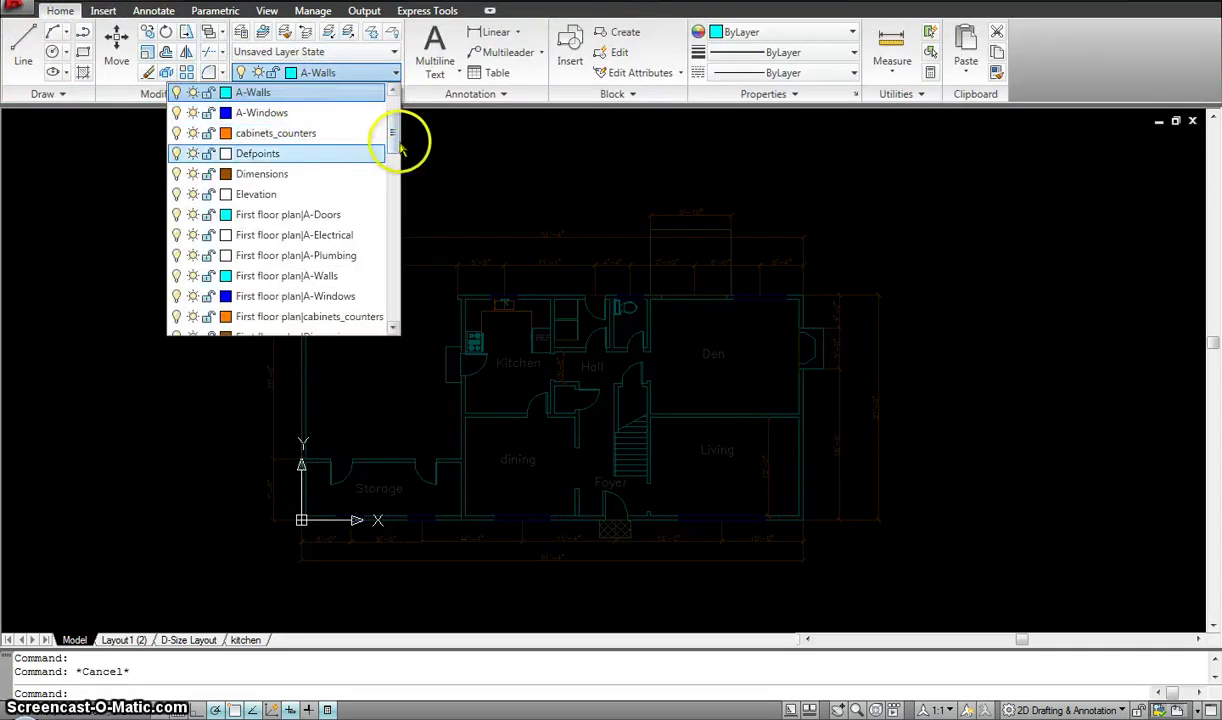
pyautogui.moveTo(395, 145); pyautogui.dragTo(395, 215)
pyautogui.click(258, 258)
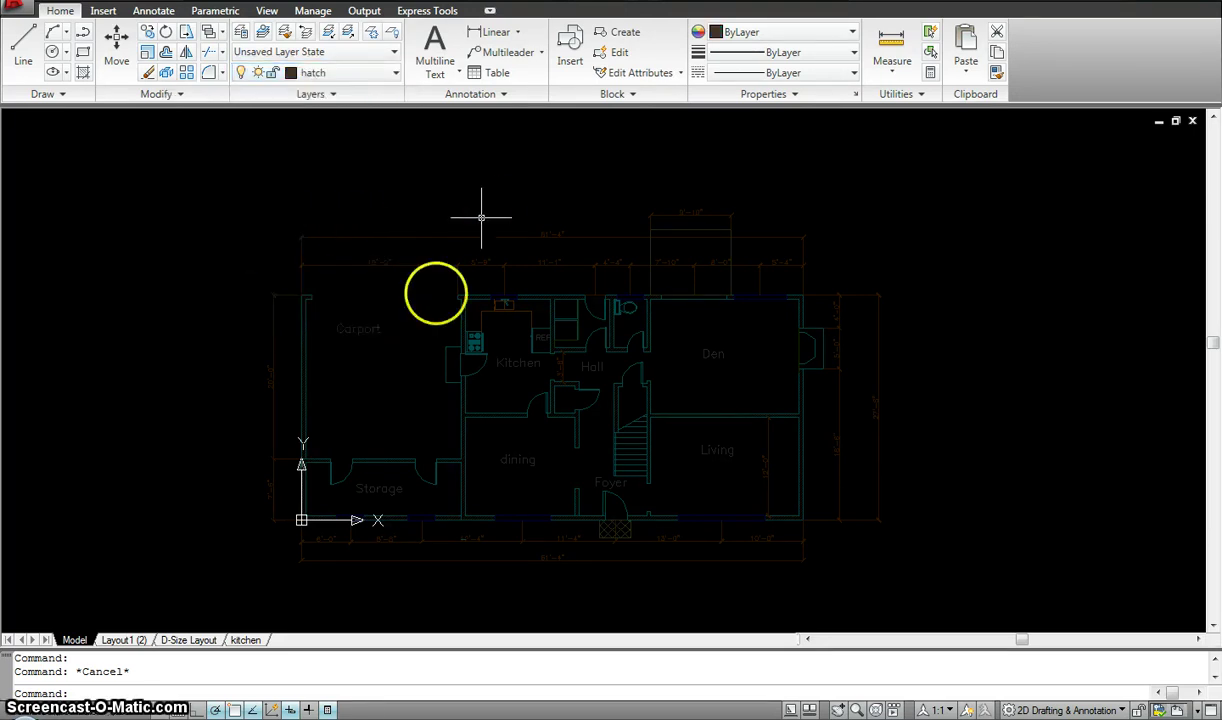
# Draw a rectangle along the inner walls of the Storage room, corner to corner
pyautogui.moveTo(537, 406); pyautogui.dragTo(517, 402, button='middle')
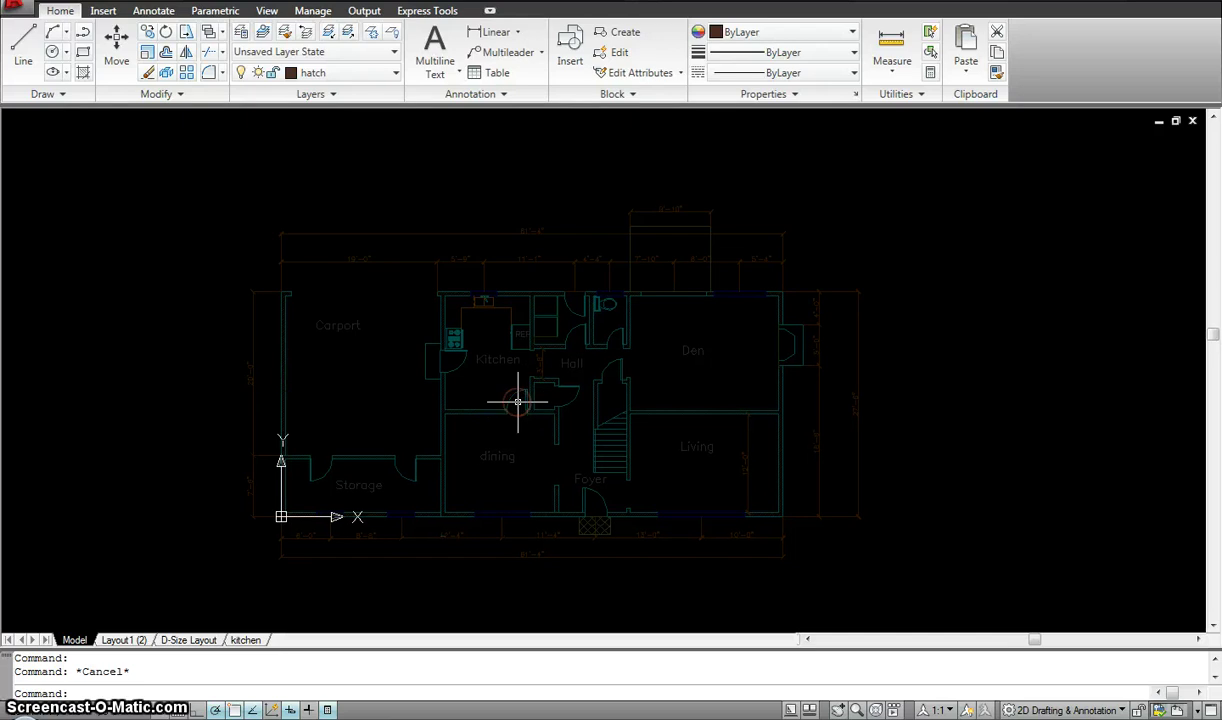
pyautogui.write('c')
pyautogui.press('Return')
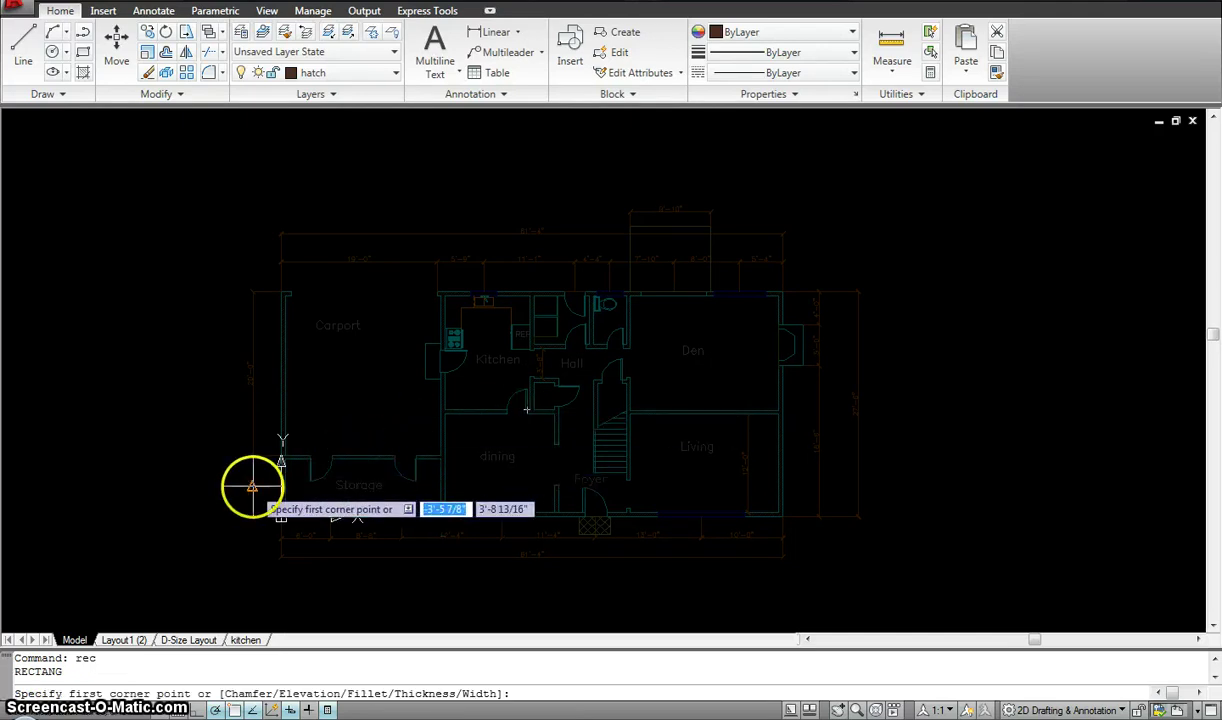
pyautogui.click(283, 460)
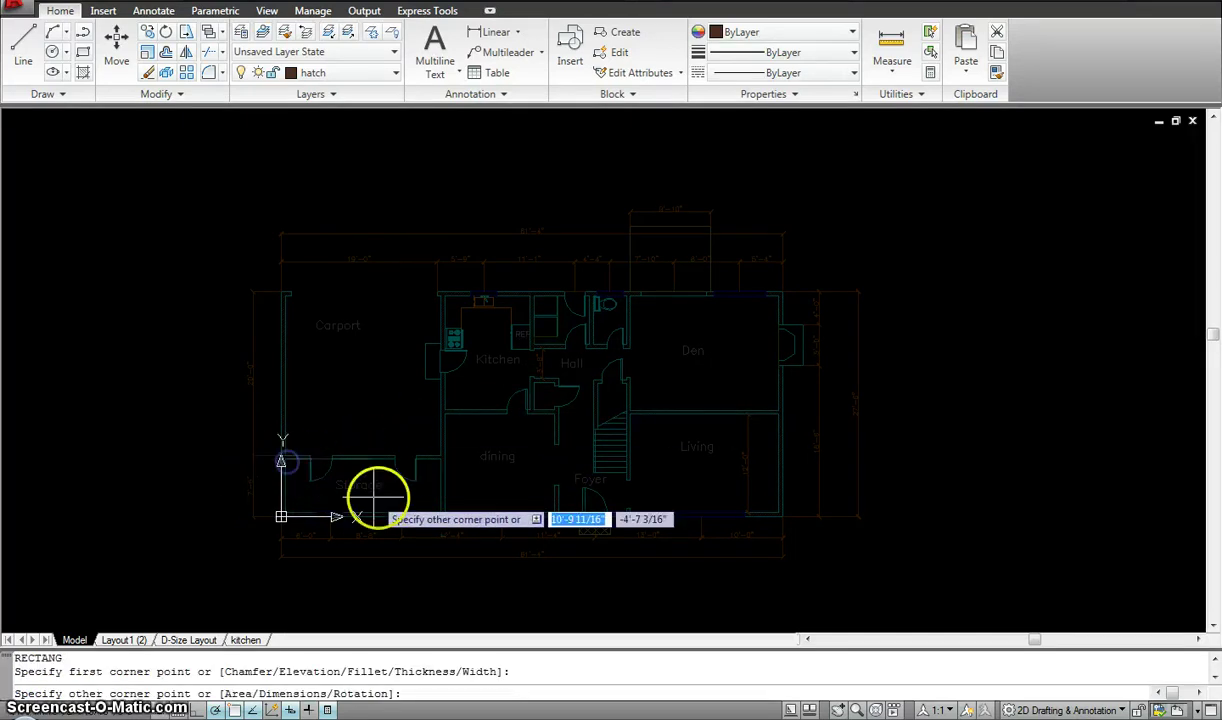
pyautogui.click(440, 513)
# Draw rectangles along the inner walls of the dining room and the Den
pyautogui.press('Return')
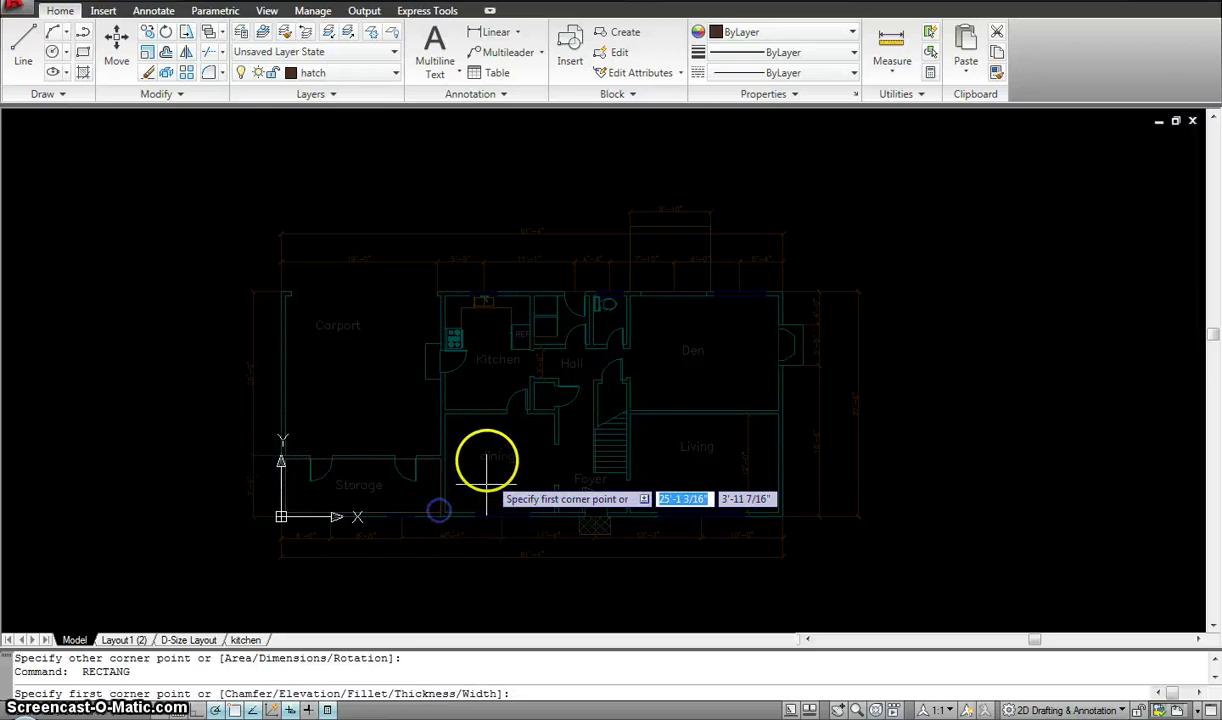
pyautogui.click(449, 416)
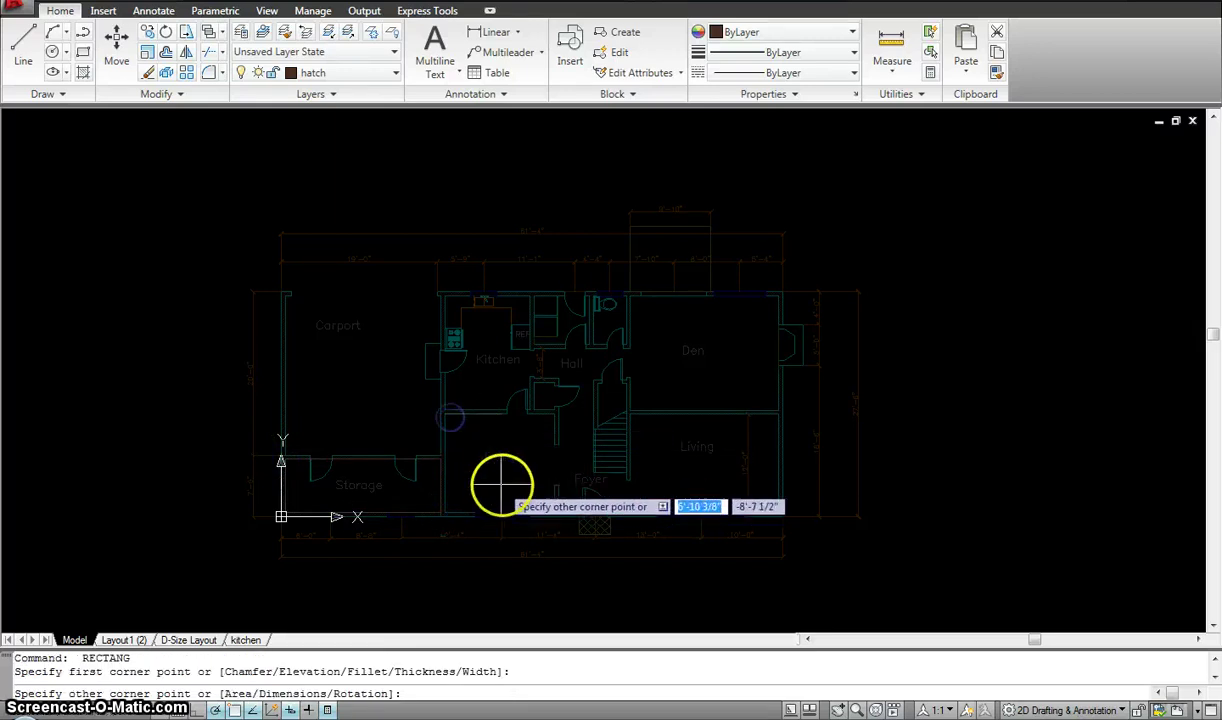
pyautogui.click(553, 514)
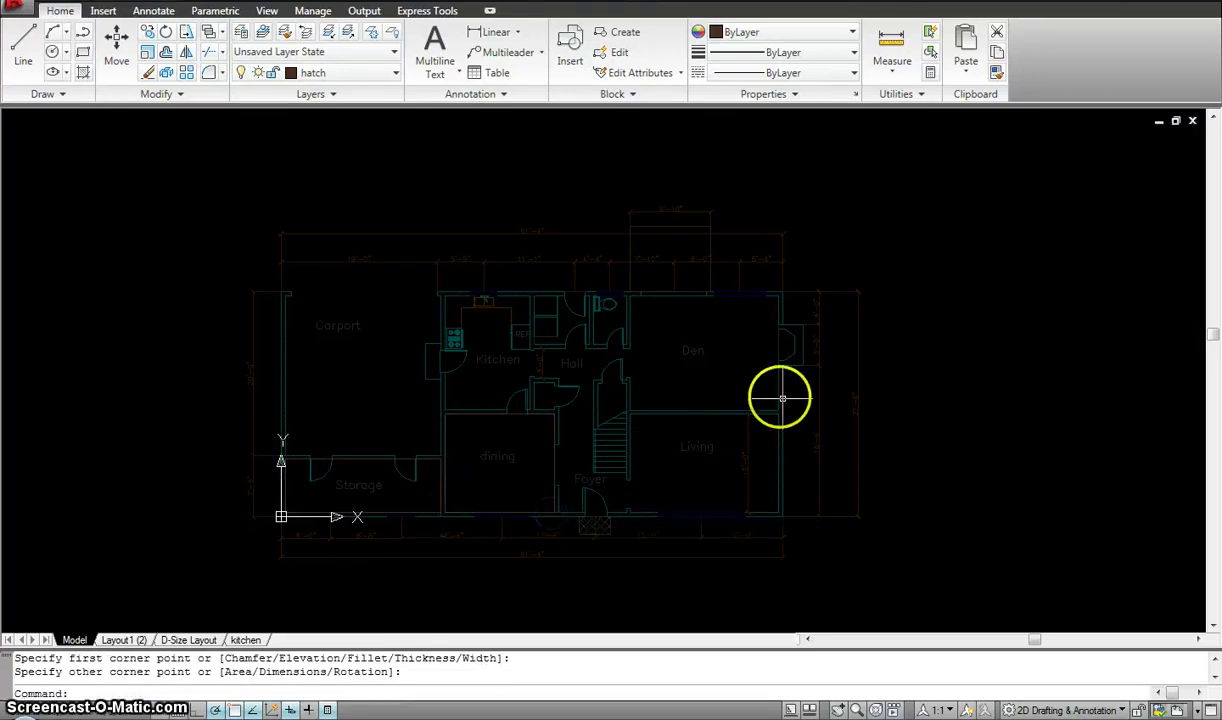
pyautogui.press('Return')
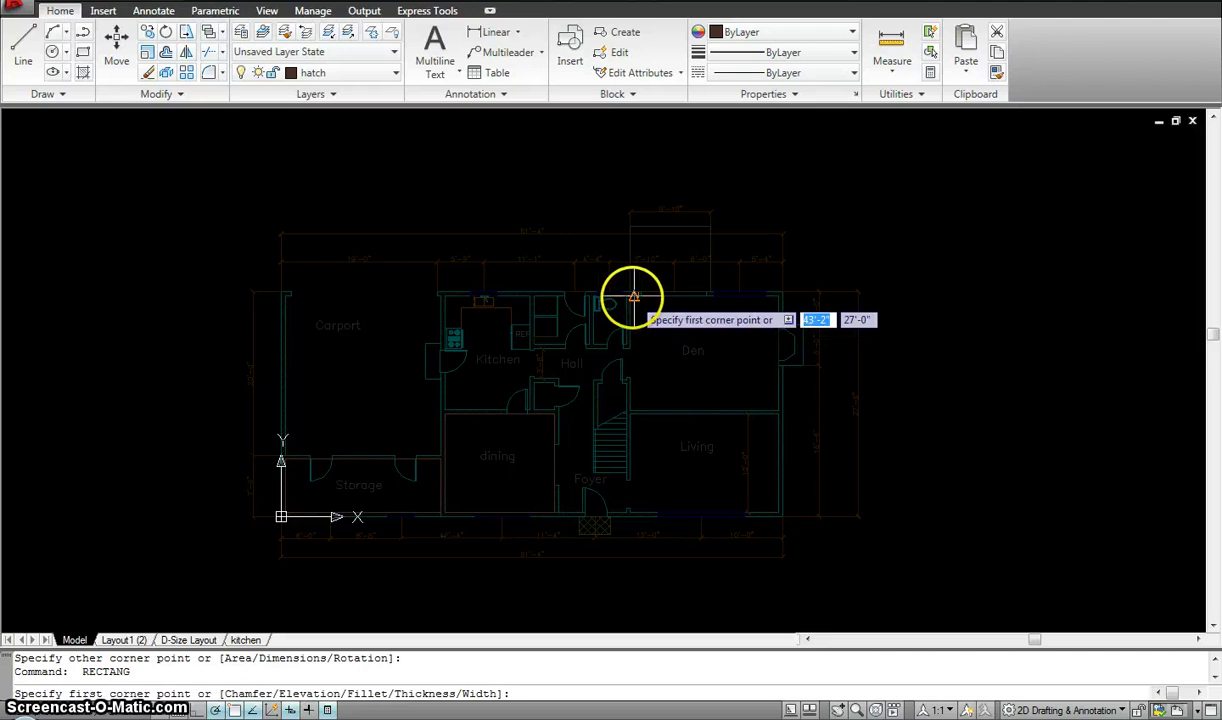
pyautogui.click(631, 301)
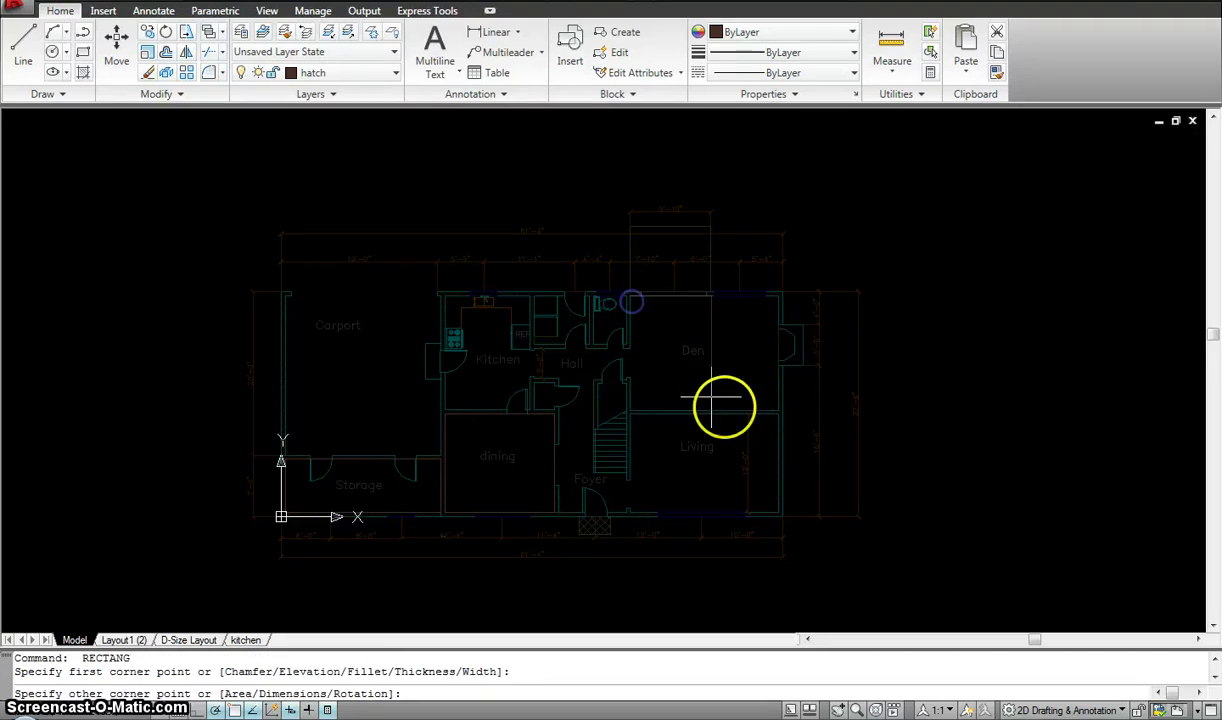
pyautogui.click(777, 407)
pyautogui.press('Escape')
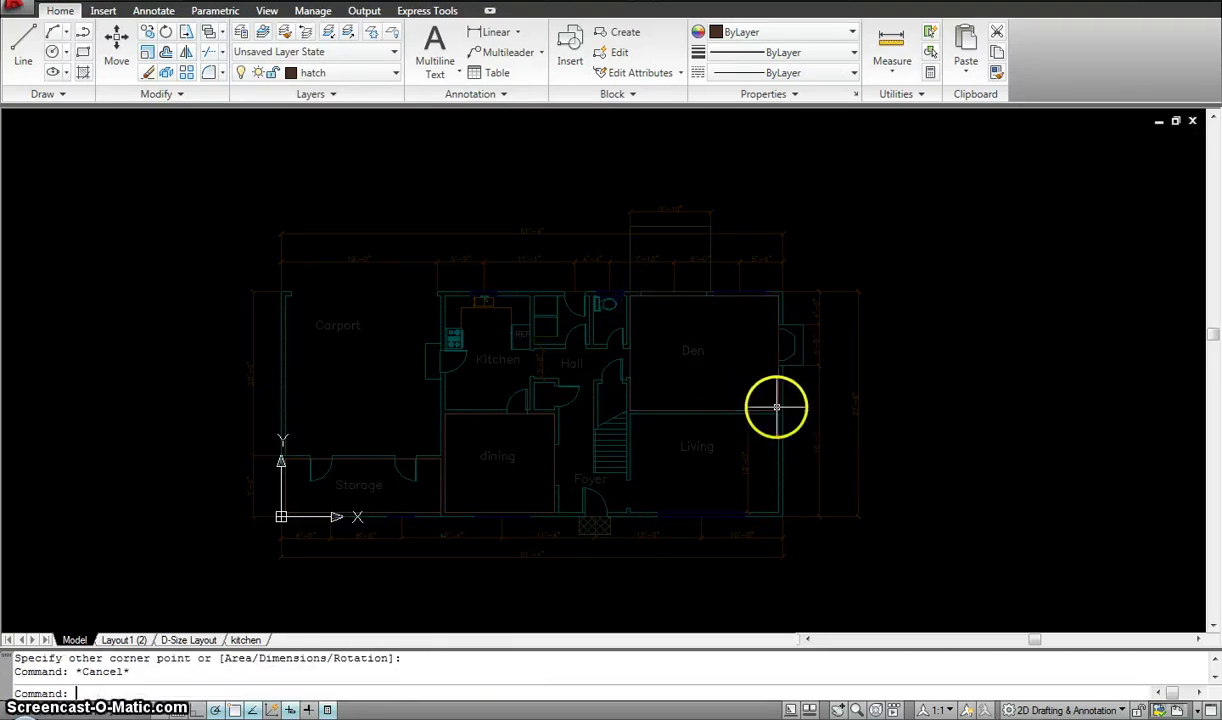
# Set up a new hatch with the predefined ANSI37 pattern and a scale of 10
pyautogui.write('h')
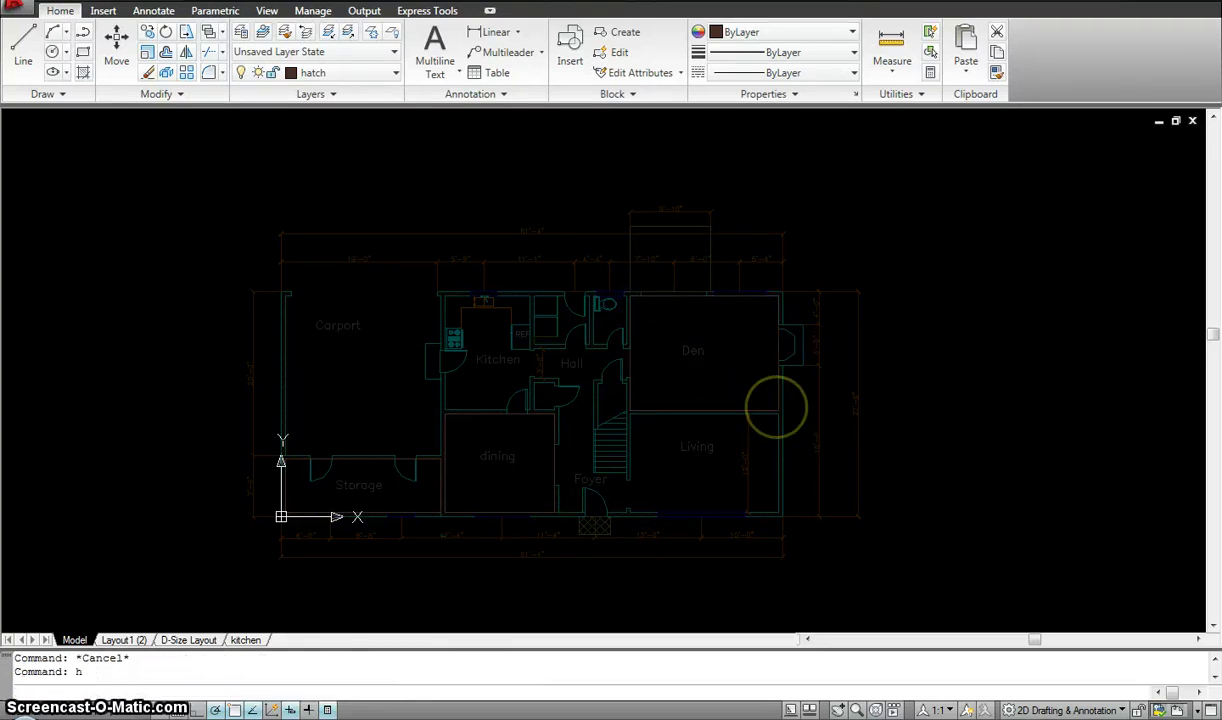
pyautogui.press('Return')
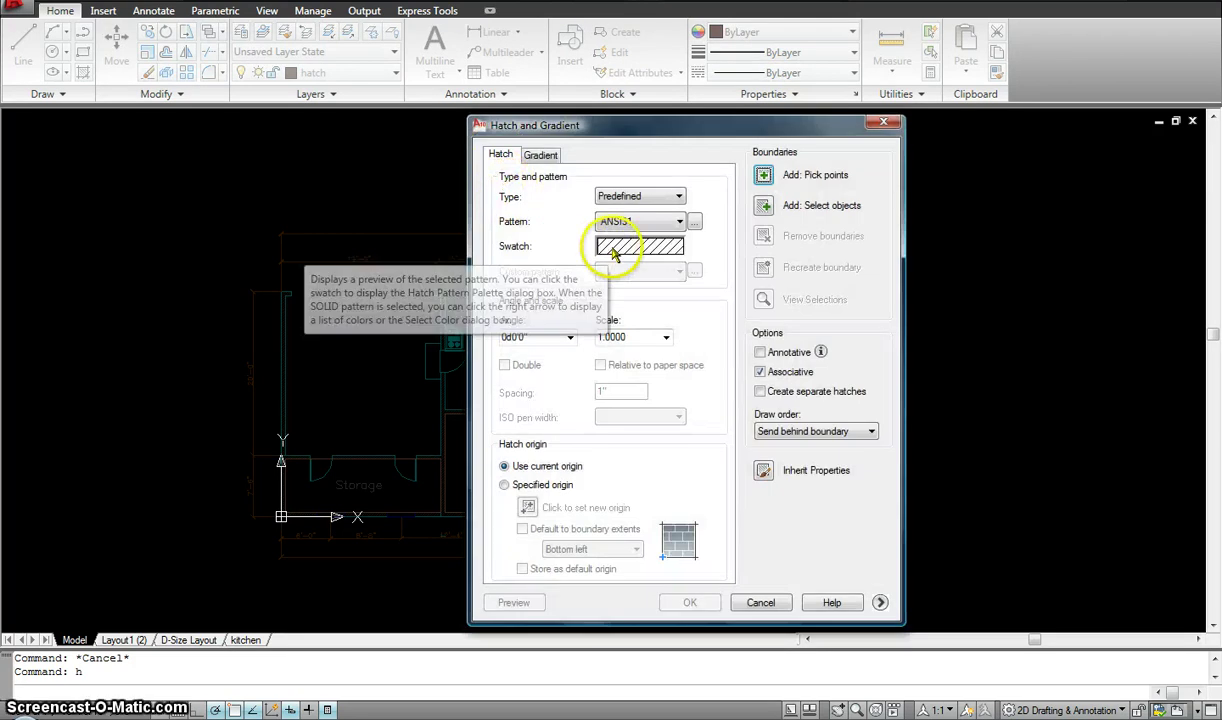
pyautogui.click(695, 222)
pyautogui.click(1008, 238)
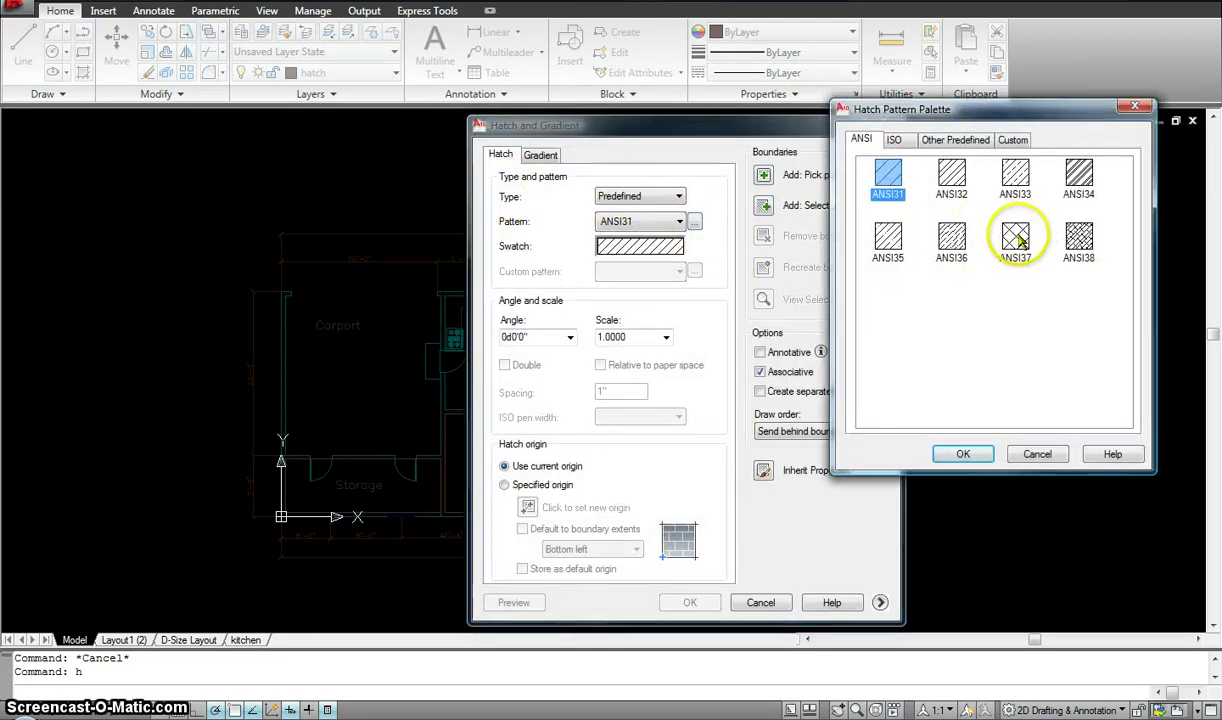
pyautogui.click(960, 453)
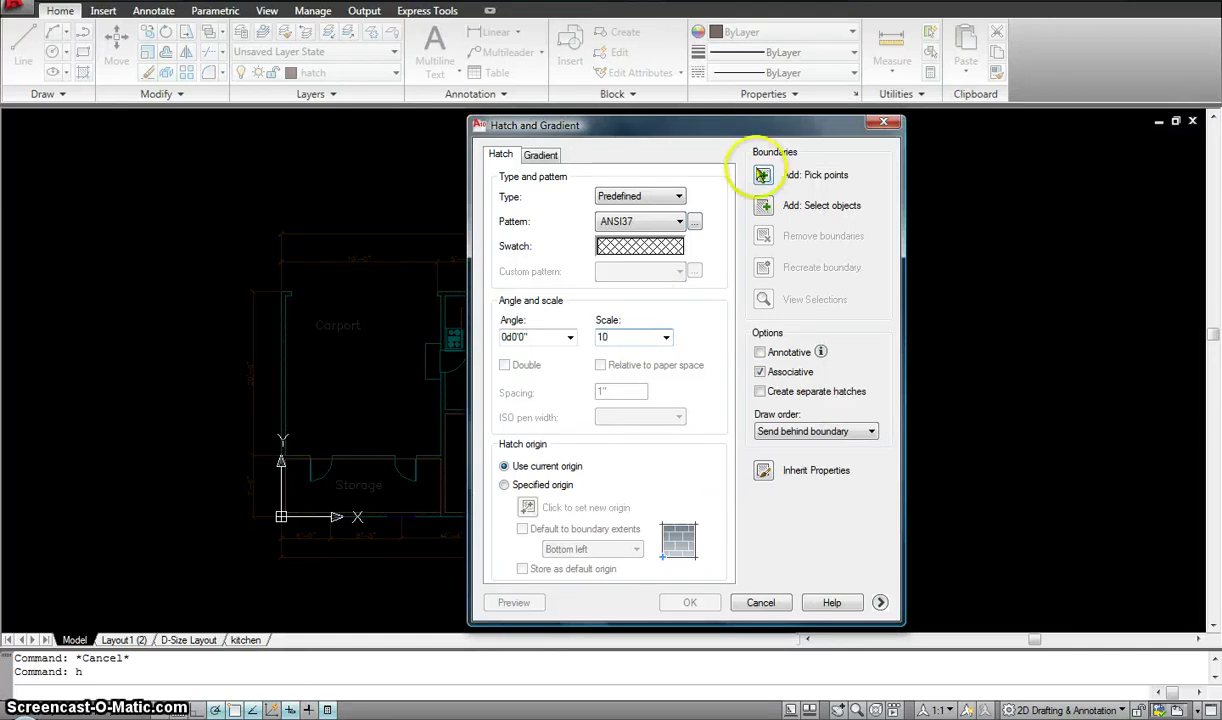
# Apply the hatch inside the Den, dining and Storage rectangles by picking a point in each room
pyautogui.click(762, 177)
pyautogui.click(722, 344)
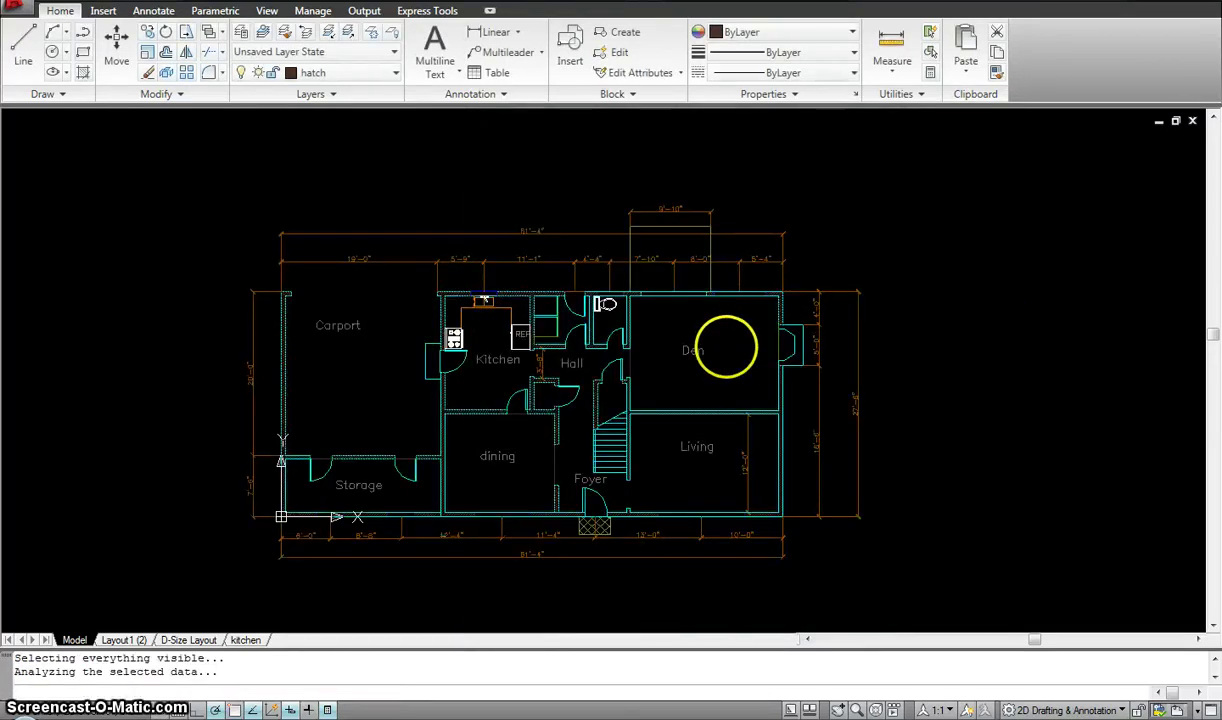
pyautogui.click(545, 458)
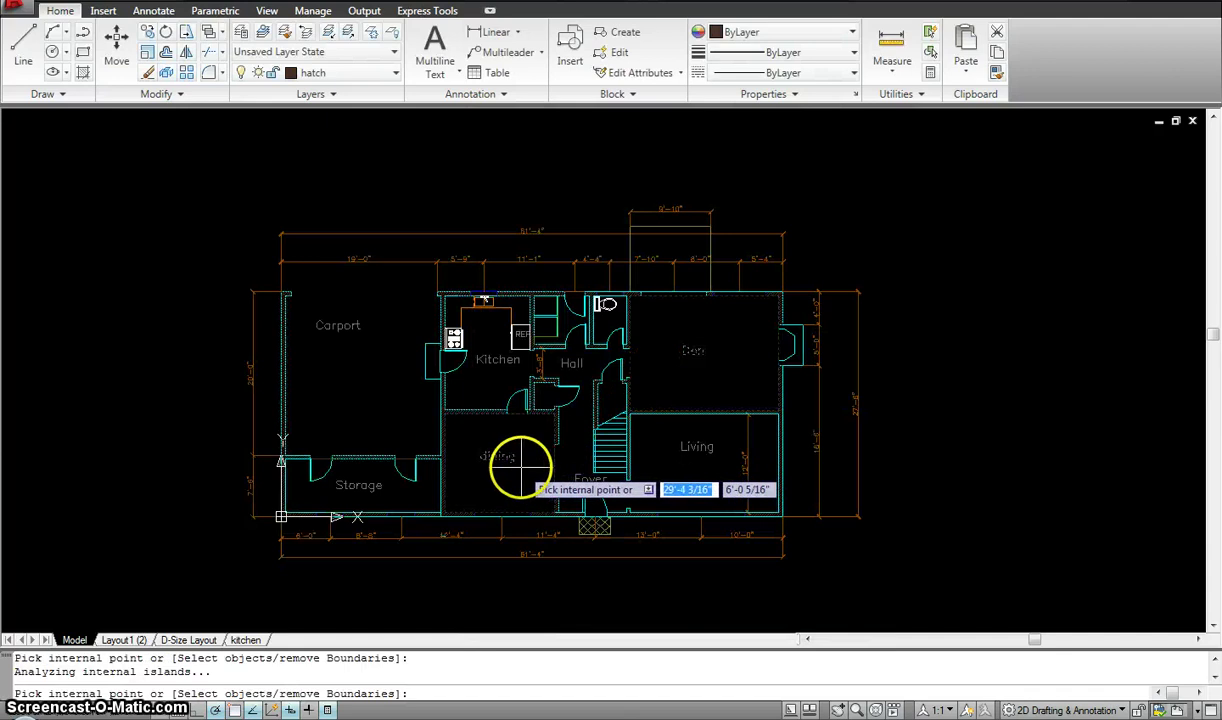
pyautogui.click(355, 485)
pyautogui.press('Return')
pyautogui.press('Return')
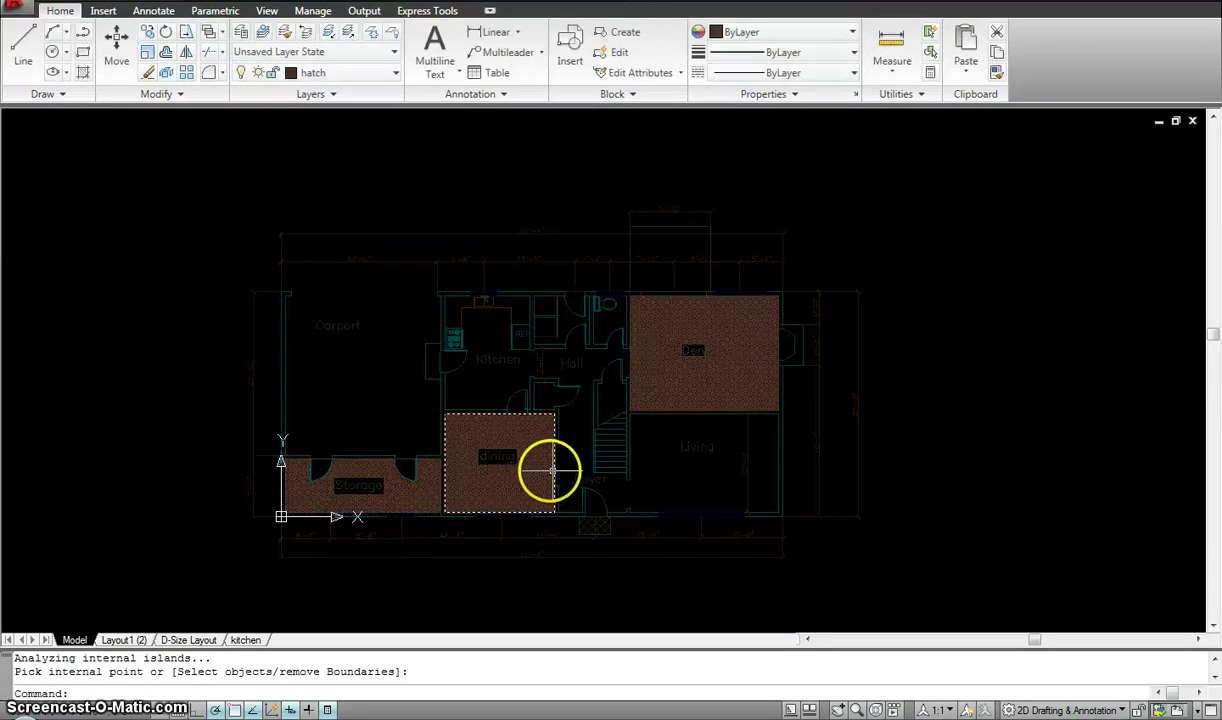
# Increase the pattern scale of the room hatch so its crosshatching is coarser, and save the drawing
pyautogui.doubleClick(683, 400)
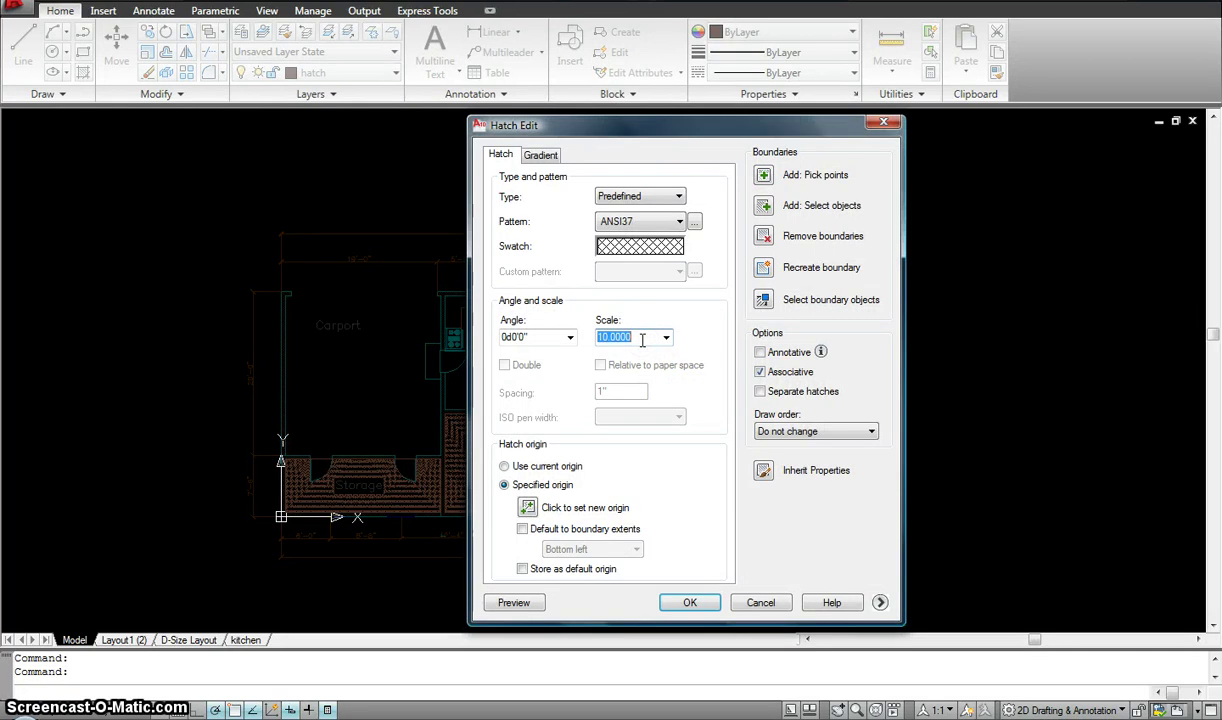
pyautogui.press('Return')
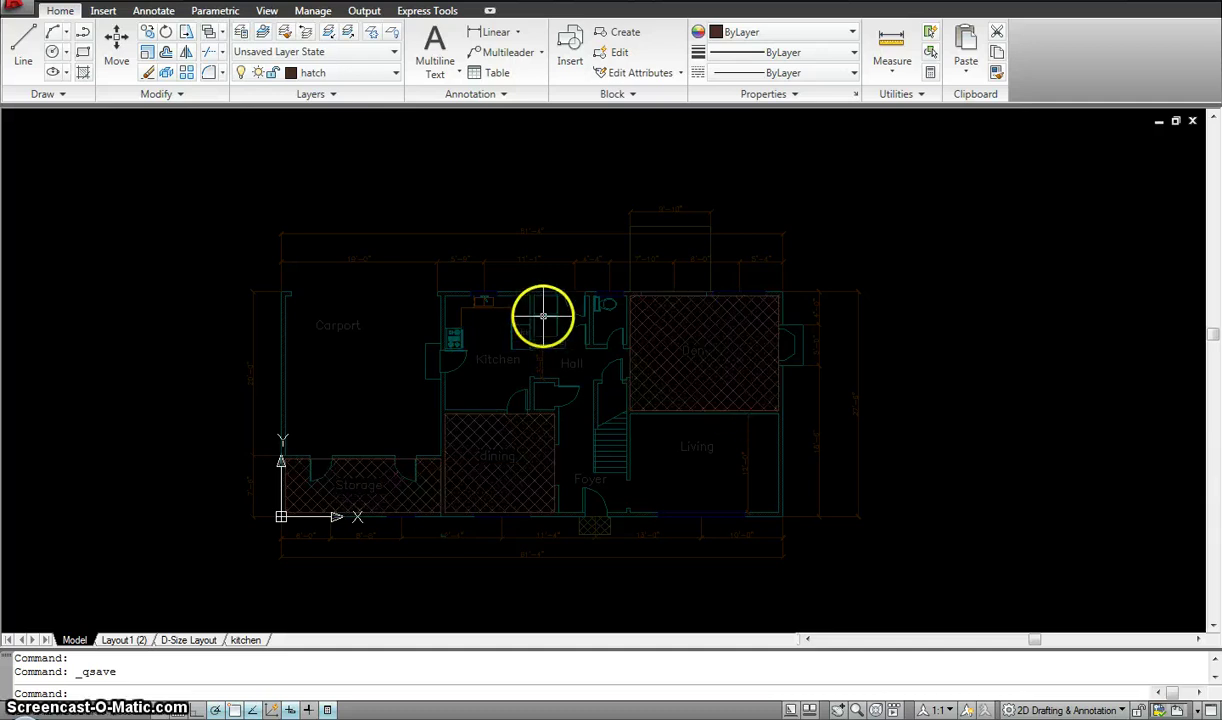
pyautogui.click(543, 316)
pyautogui.press('Escape')
pyautogui.press('Escape')
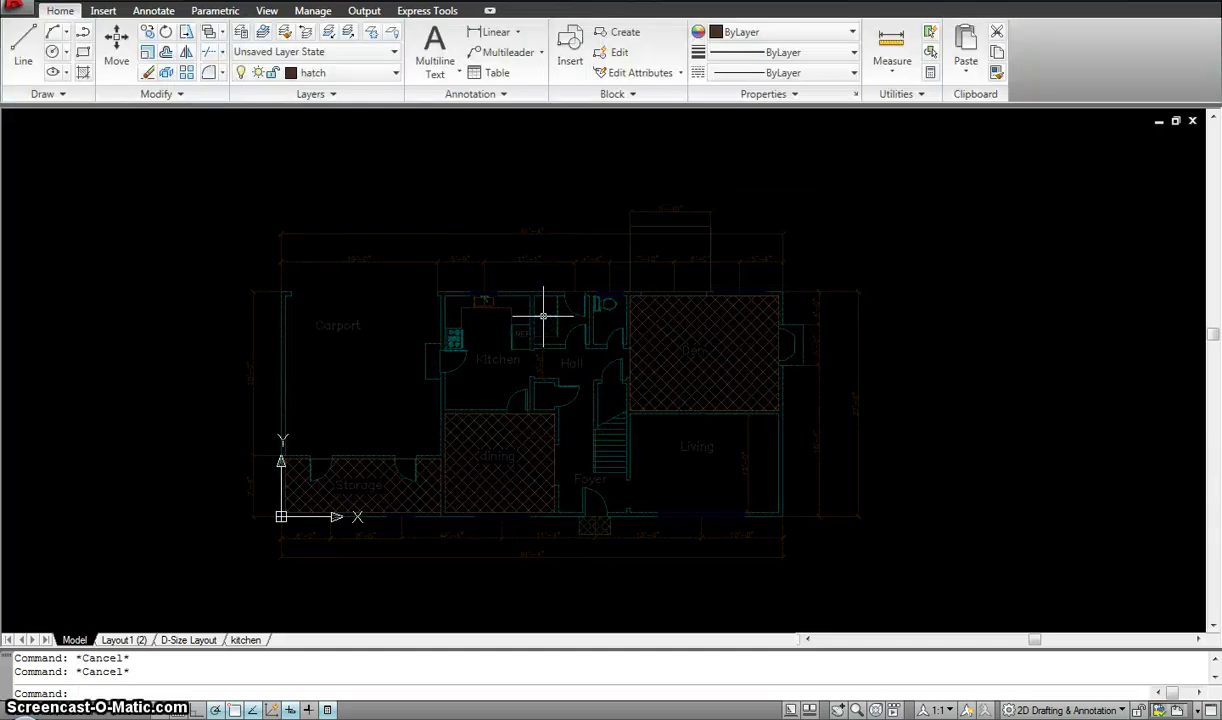
# Turn off the First floor plan|furniture and First floor plan|A-Doors layers with LAYOFF by picking a fixture and a door
pyautogui.write('layoff')
pyautogui.press('Return')
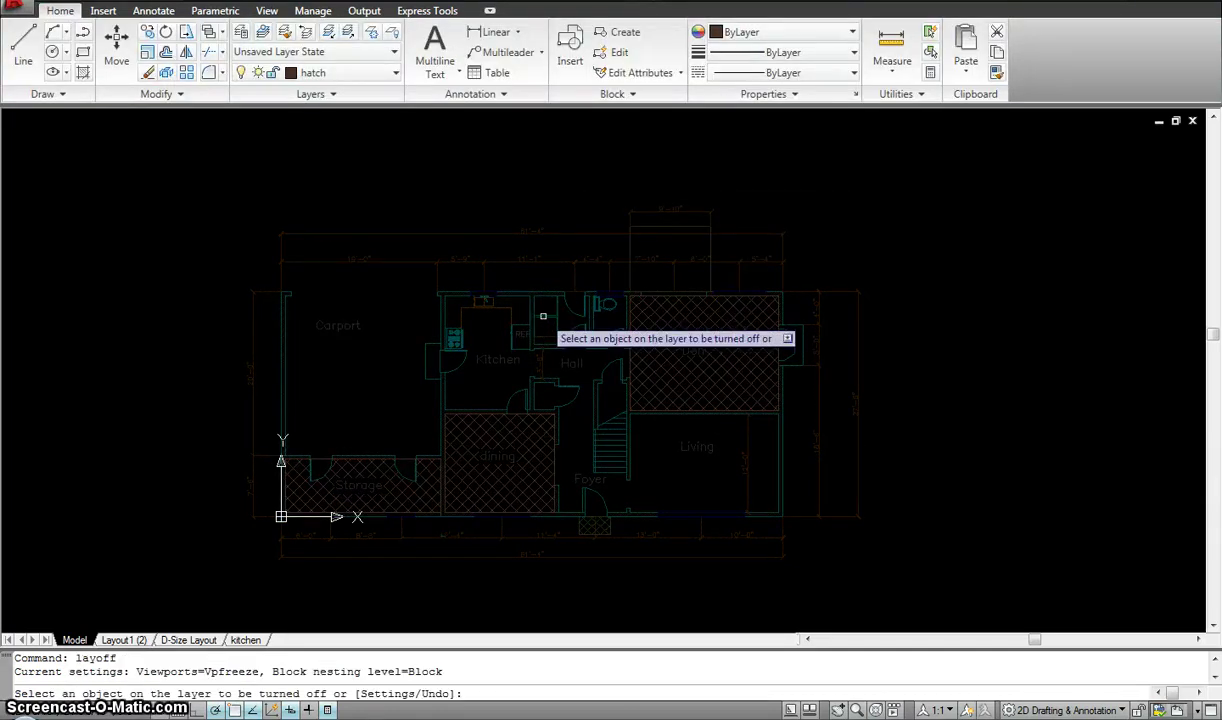
pyautogui.click(612, 305)
pyautogui.click(569, 305)
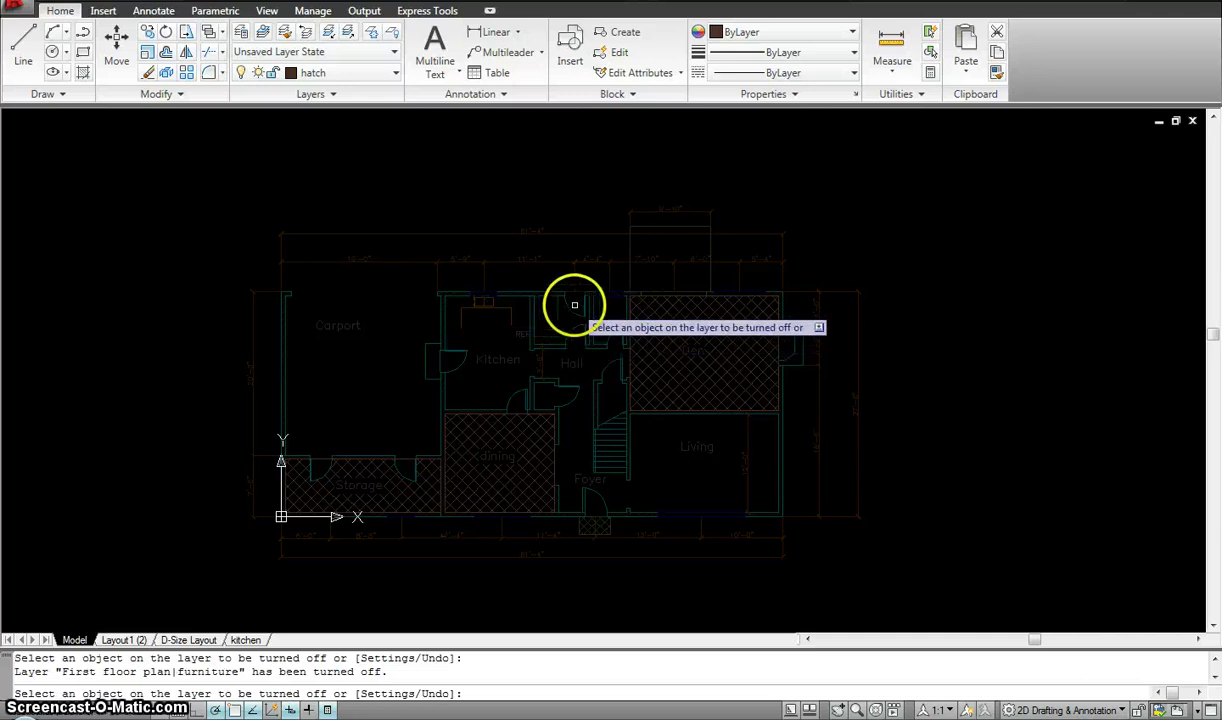
pyautogui.click(439, 360)
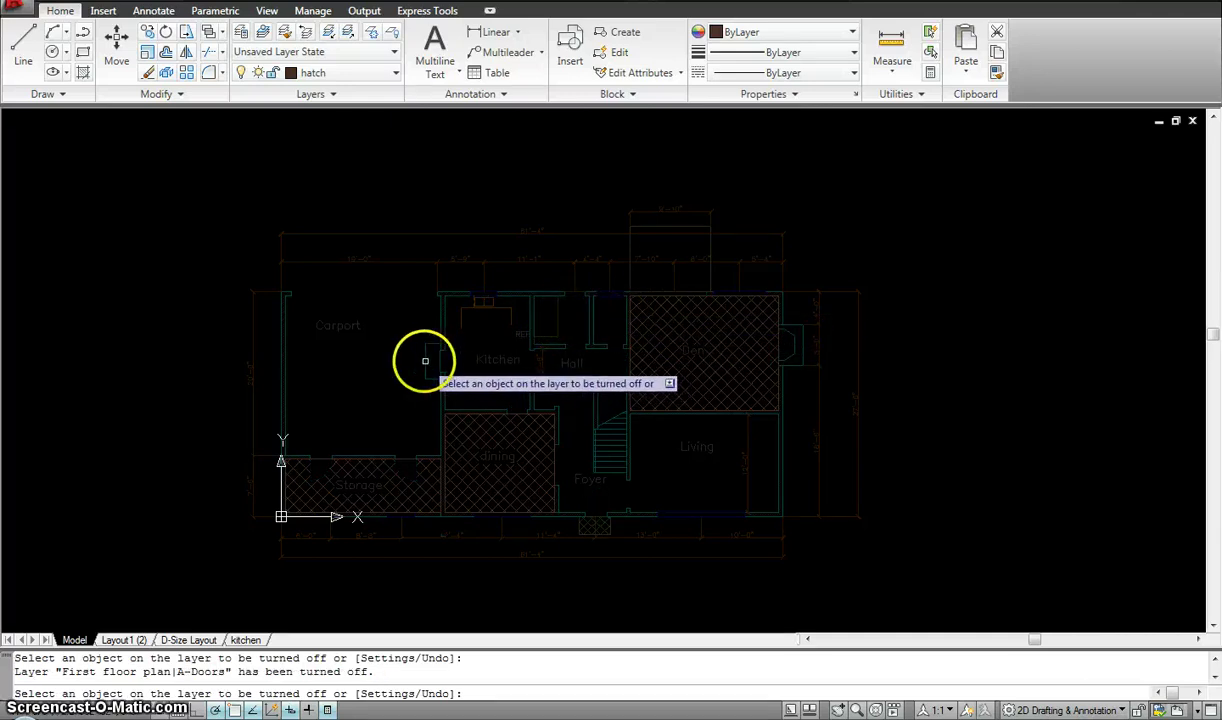
pyautogui.write('u')
pyautogui.press('Return')
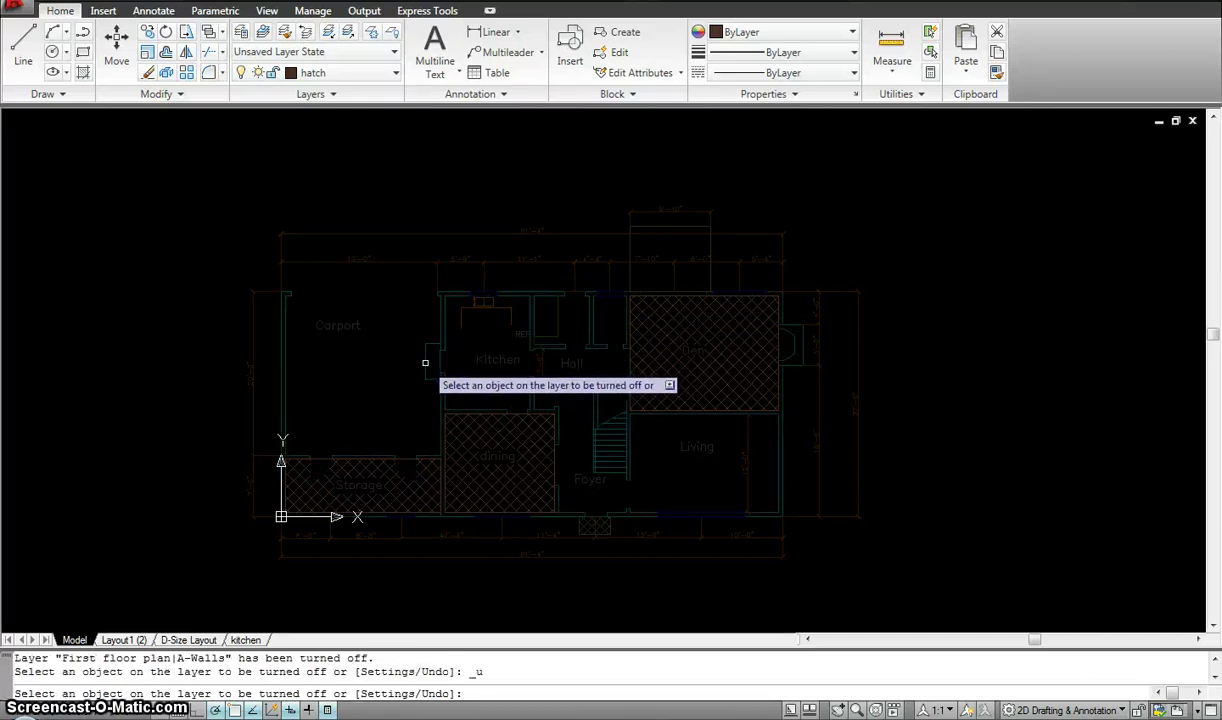
# Turn off the First floor plan|patio layer by picking the hatched pad at the foyer entrance, and save the drawing
pyautogui.click(604, 527)
pyautogui.press('Escape')
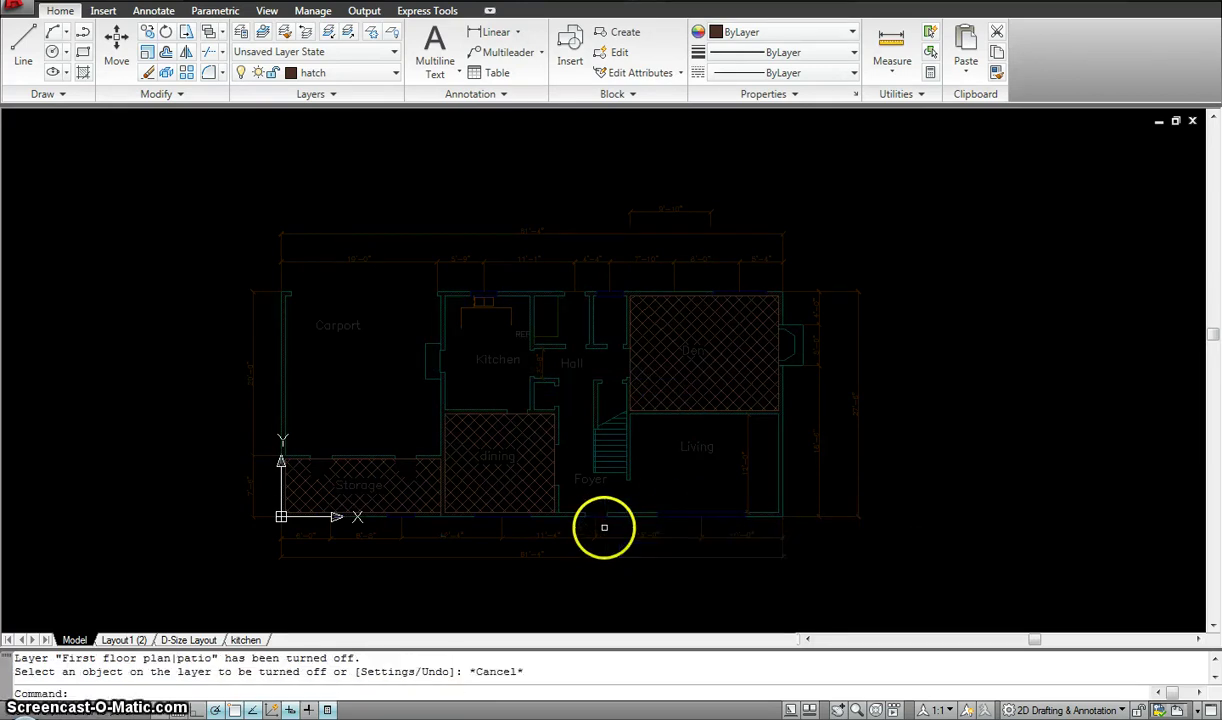
pyautogui.hotkey('ctrl', 's')
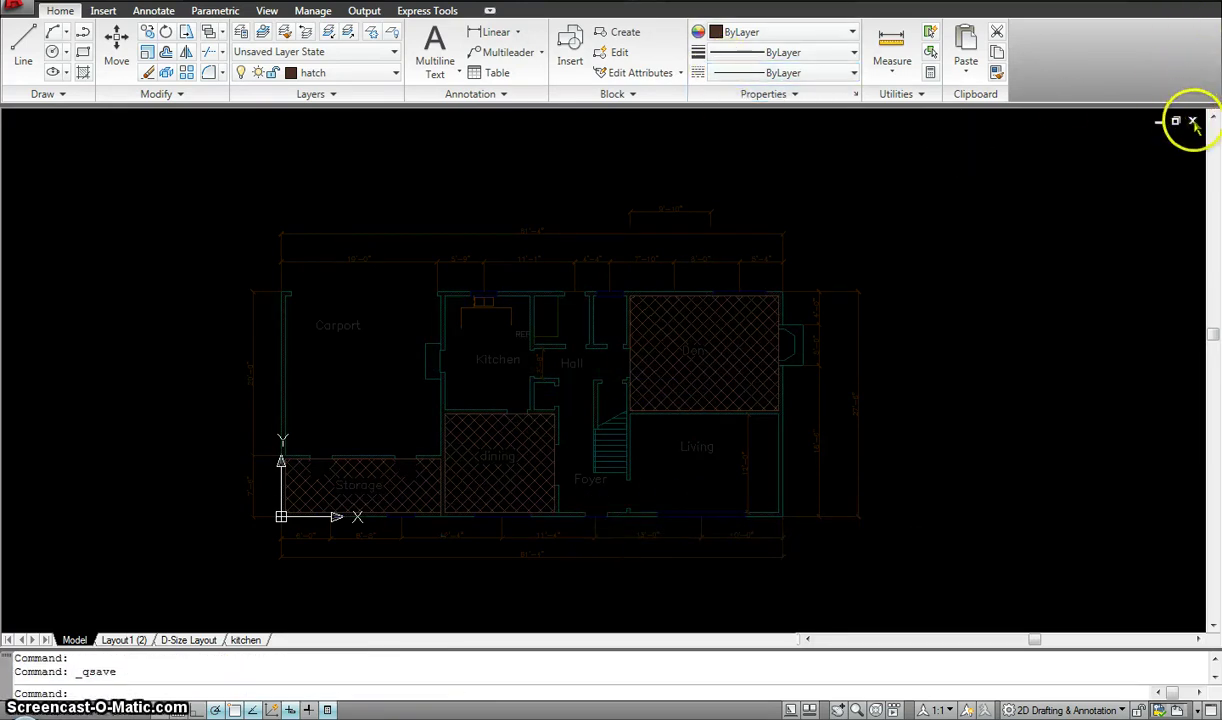
# Close the tiling drawing and open the First floor electrical drawing
pyautogui.click(1192, 121)
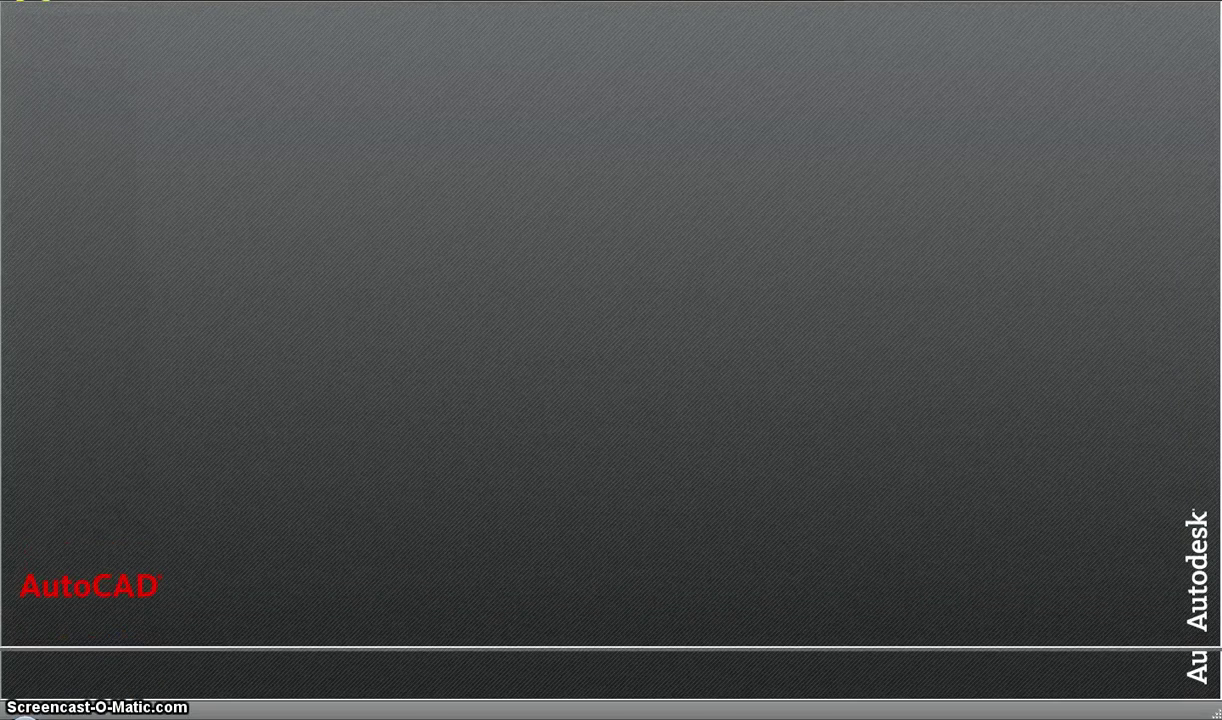
pyautogui.hotkey('ctrl', 'o')
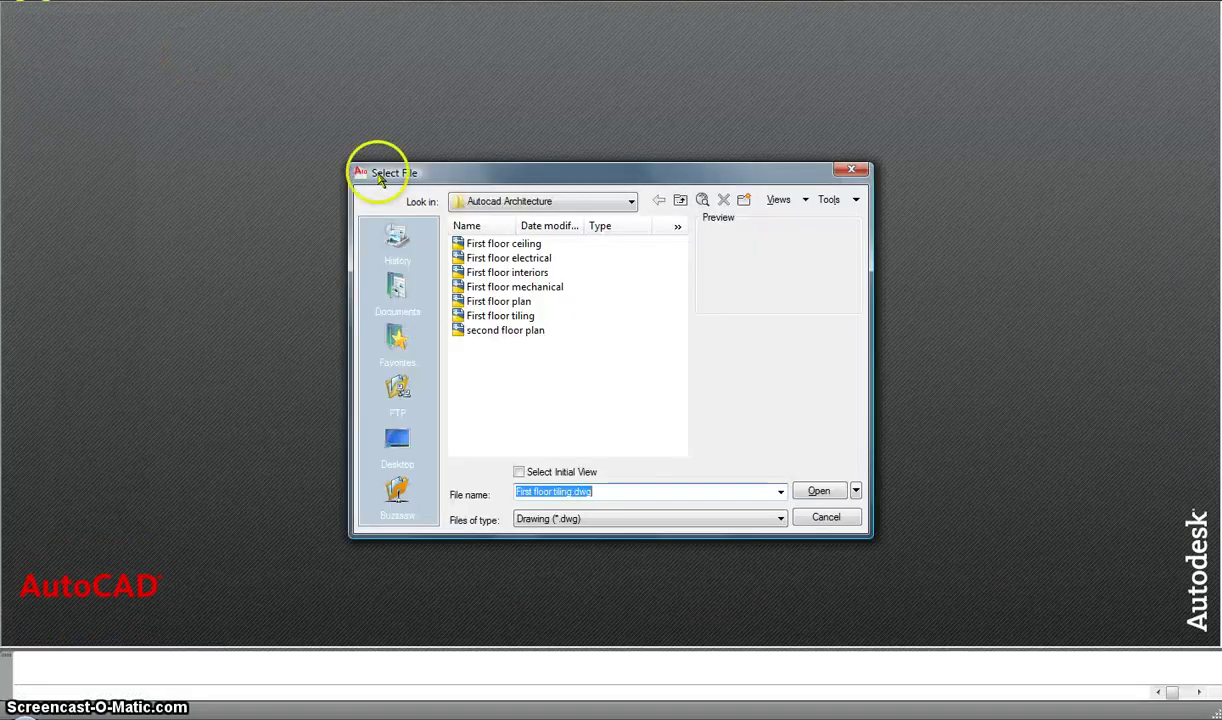
pyautogui.click(522, 257)
pyautogui.click(811, 495)
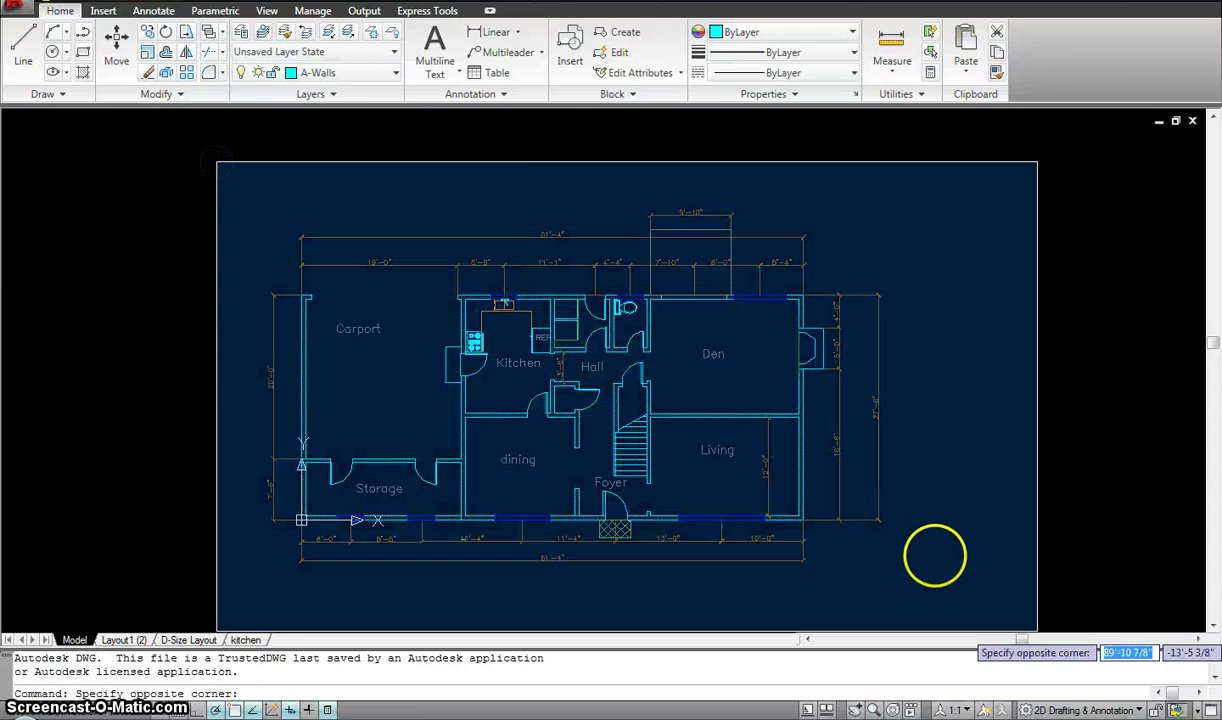
# Erase the entire floor plan with its dimensions and labels from model space
pyautogui.click(968, 586)
pyautogui.press('Delete')
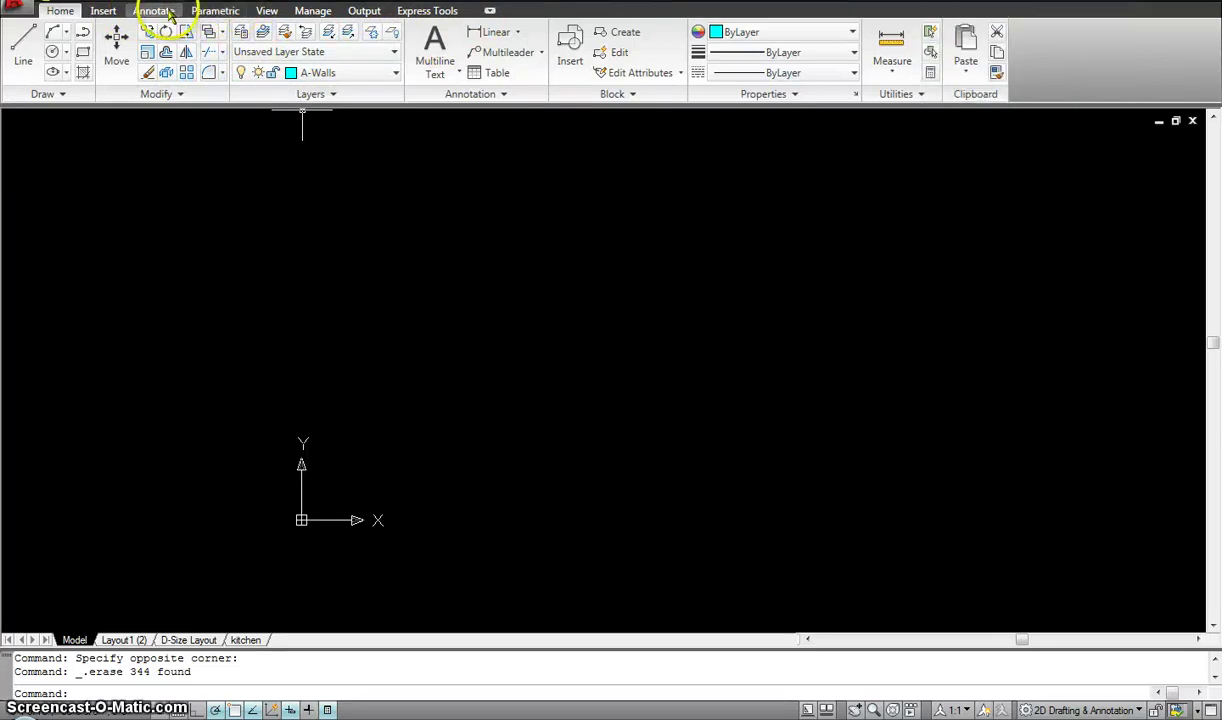
# Attach the First floor plan drawing as an external reference at scale 1.00, with its insertion point at 0,0,0
pyautogui.click(103, 11)
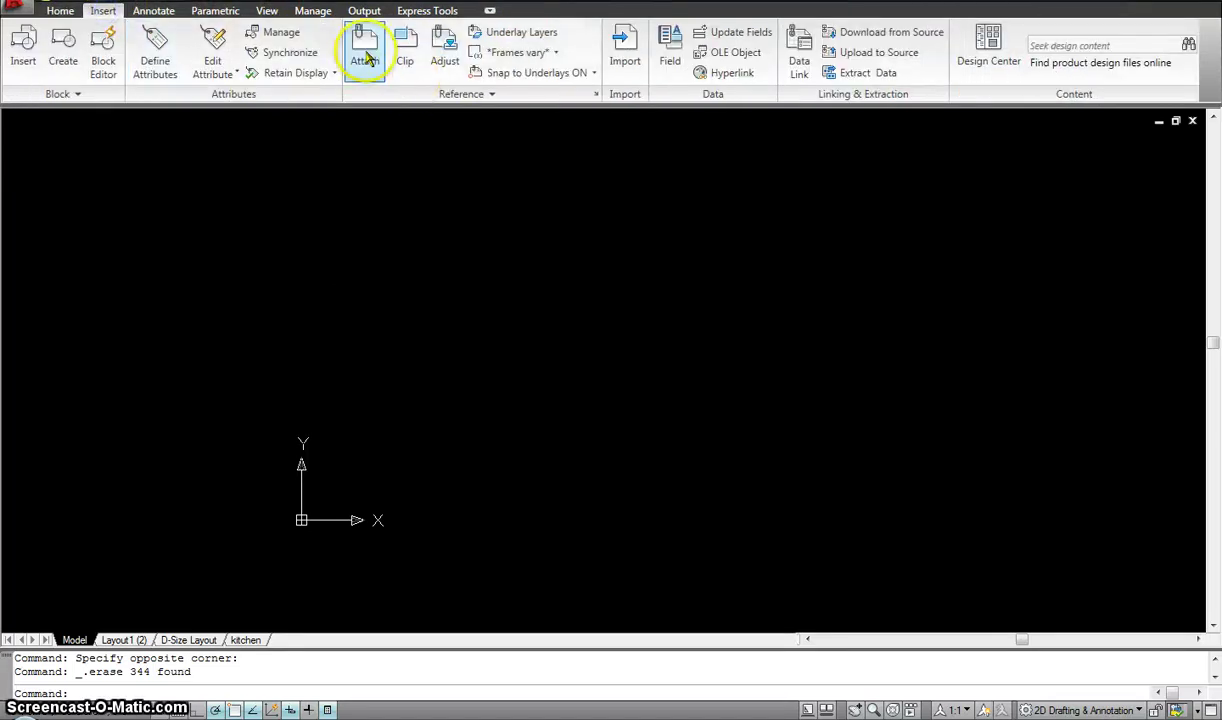
pyautogui.click(366, 56)
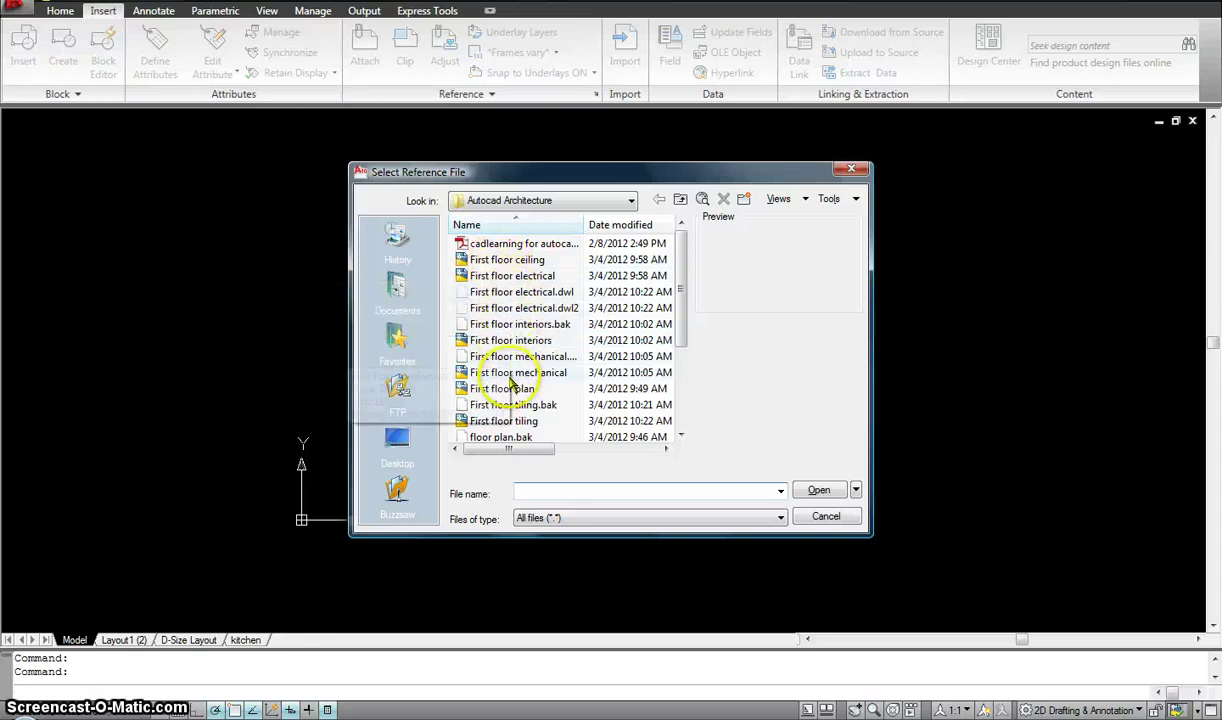
pyautogui.click(509, 391)
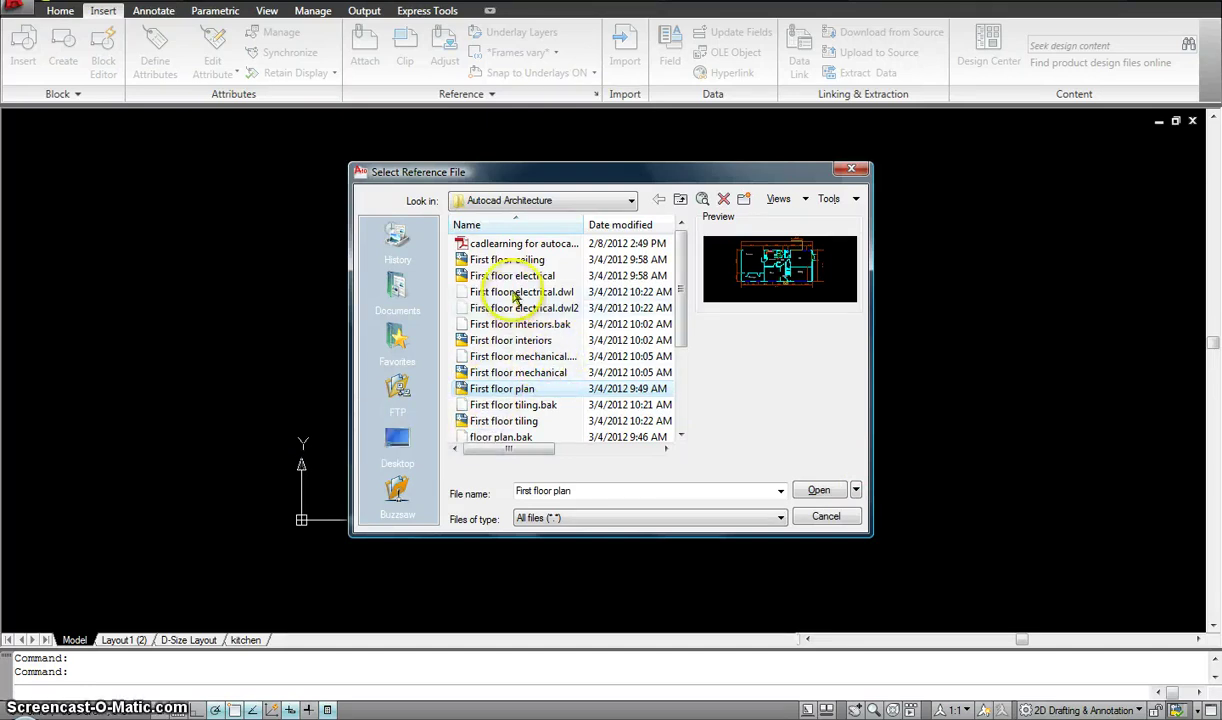
pyautogui.click(820, 491)
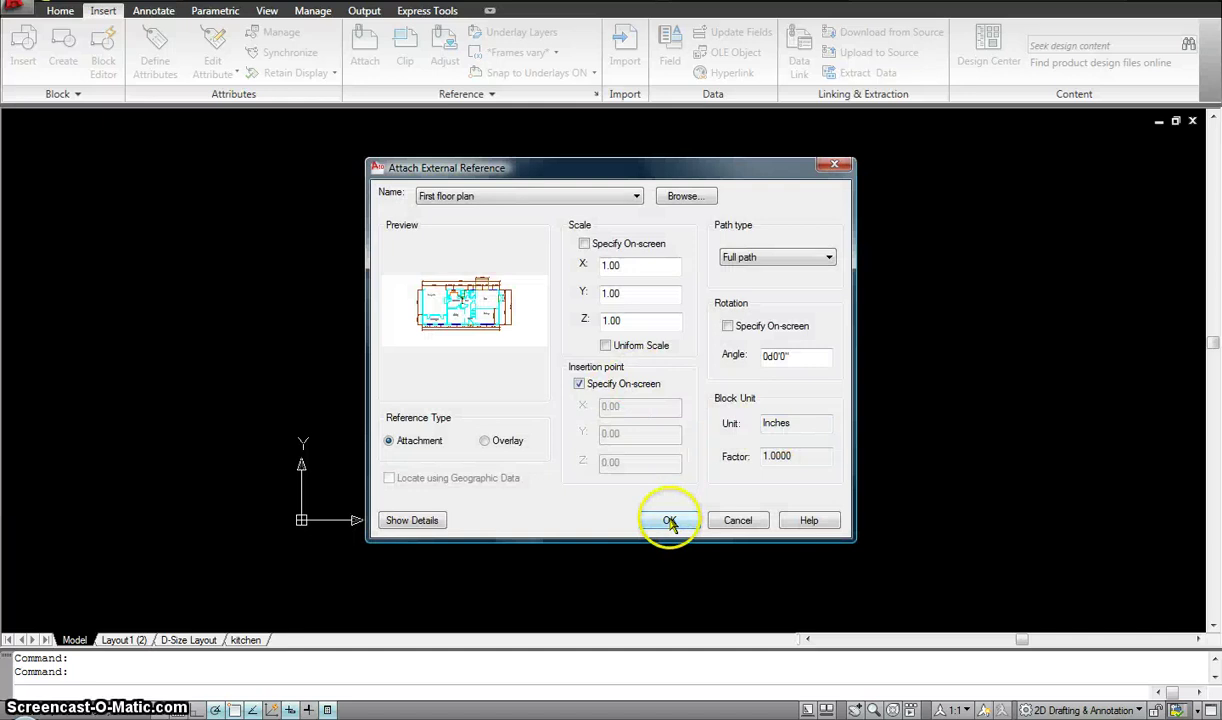
pyautogui.click(669, 521)
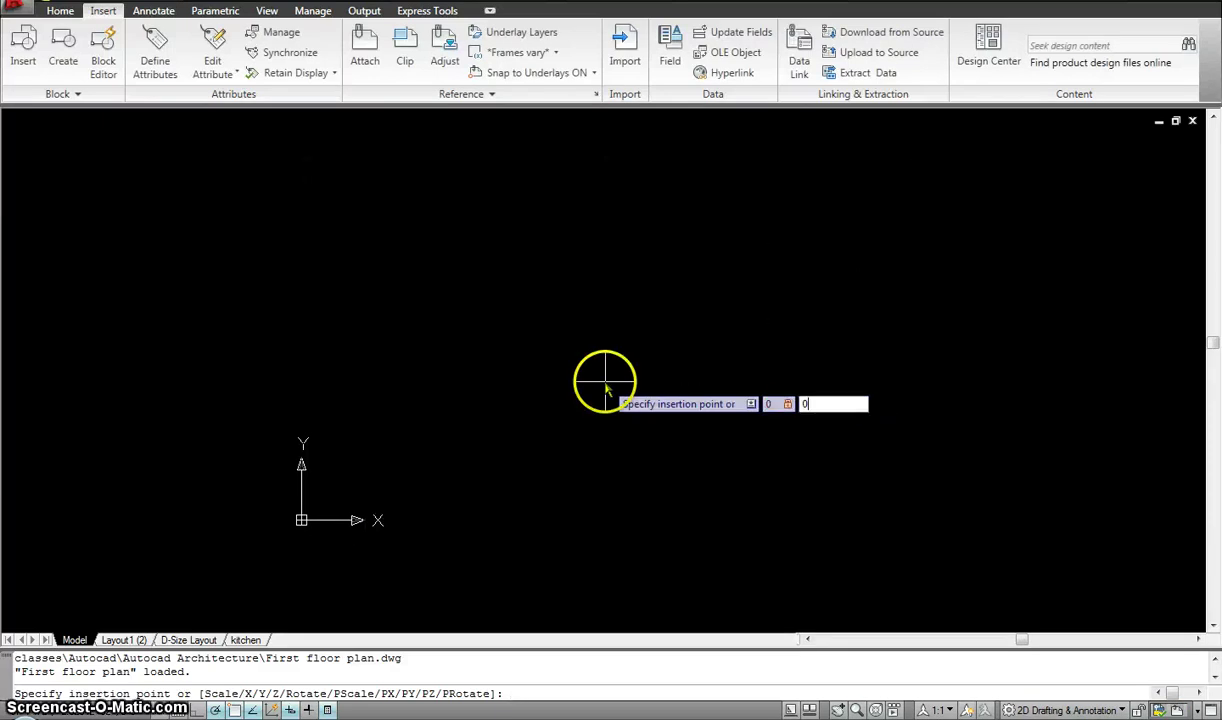
pyautogui.write('0,0,0')
pyautogui.press('Return')
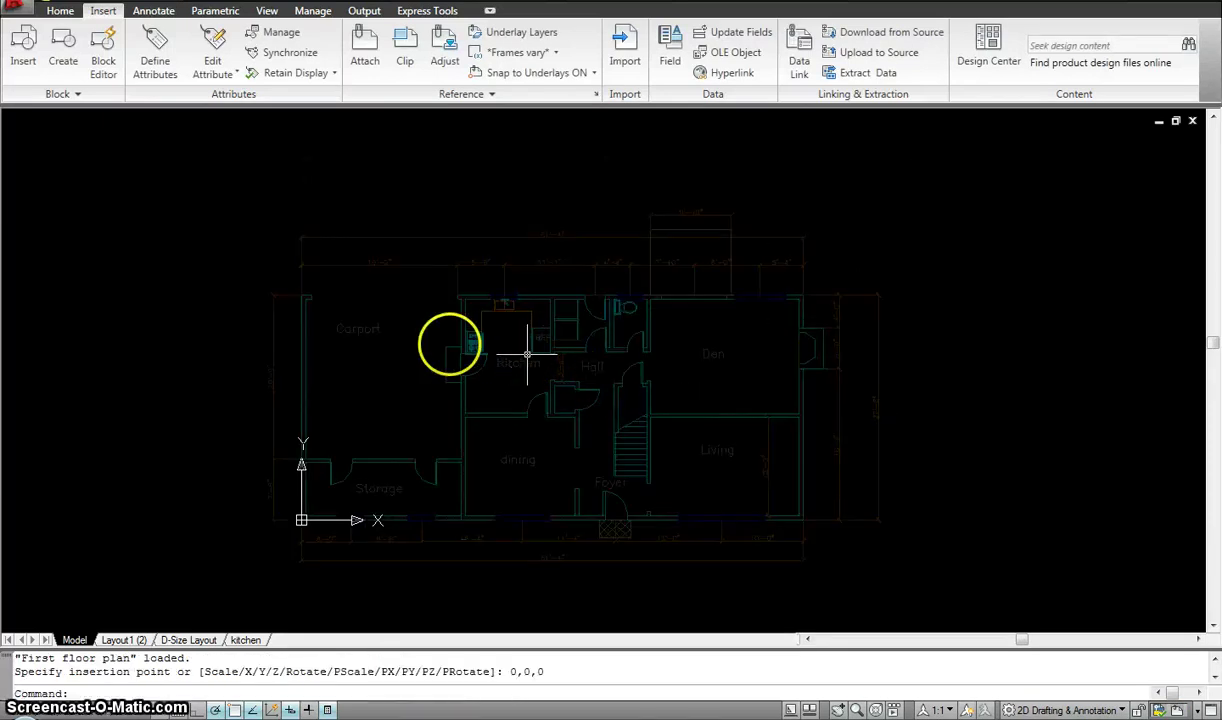
pyautogui.press('Escape')
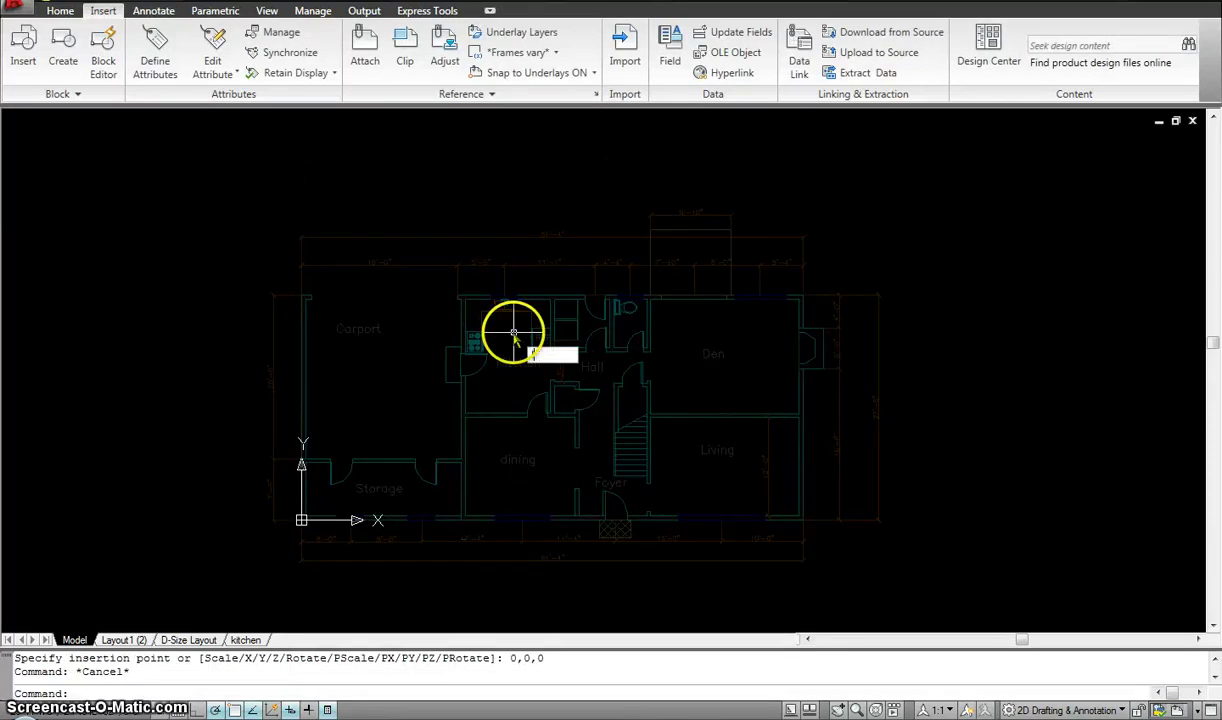
# Turn off the First floor plan|furniture and First floor plan|stairs layers with LAYOFF by picking a kitchen fixture and the staircase
pyautogui.press('Return')
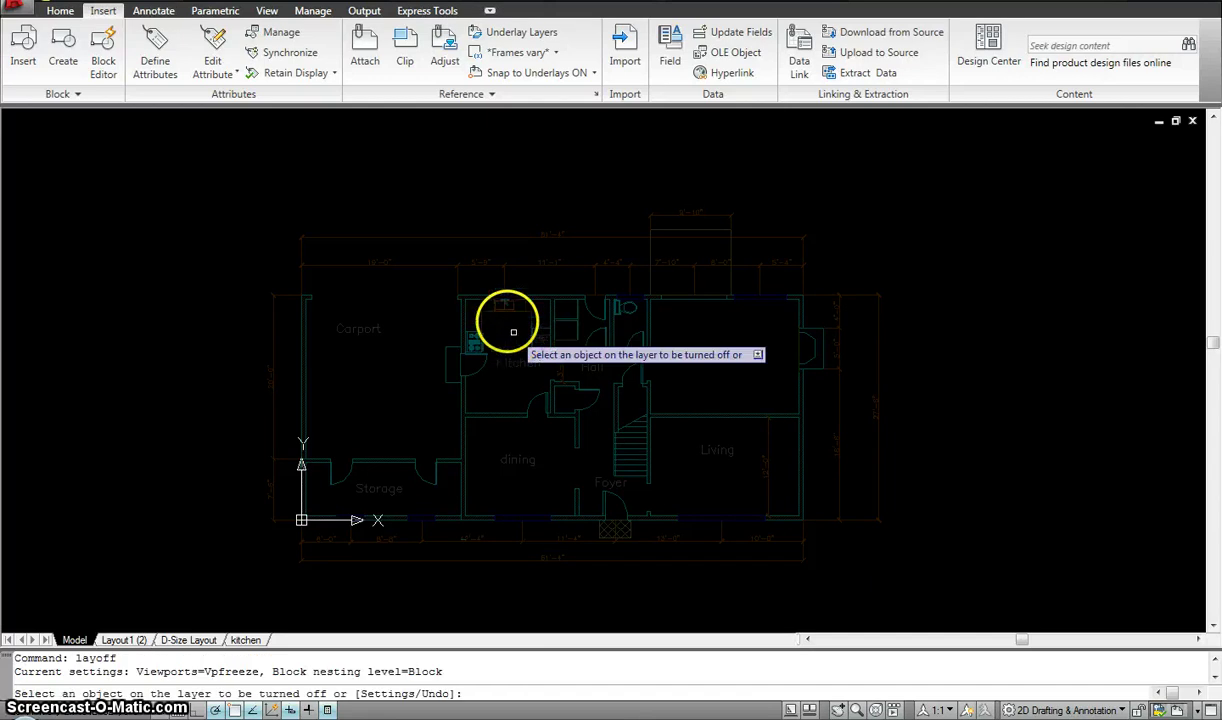
pyautogui.click(499, 307)
pyautogui.click(484, 334)
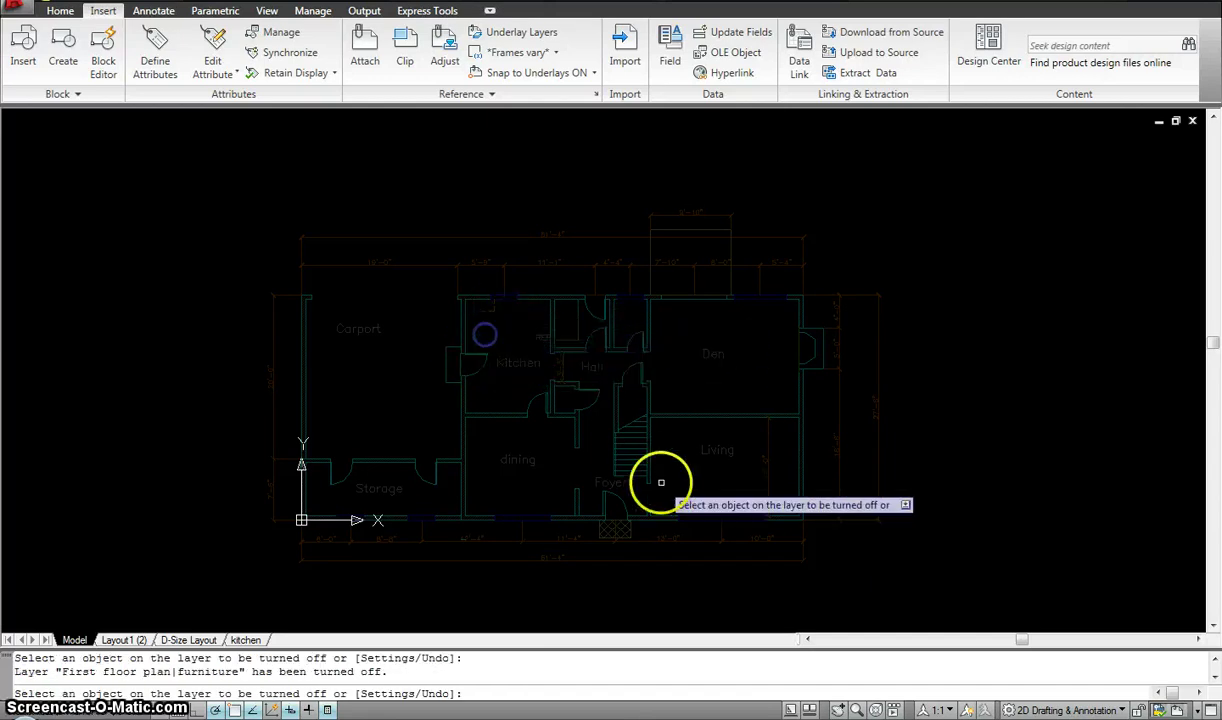
pyautogui.click(627, 469)
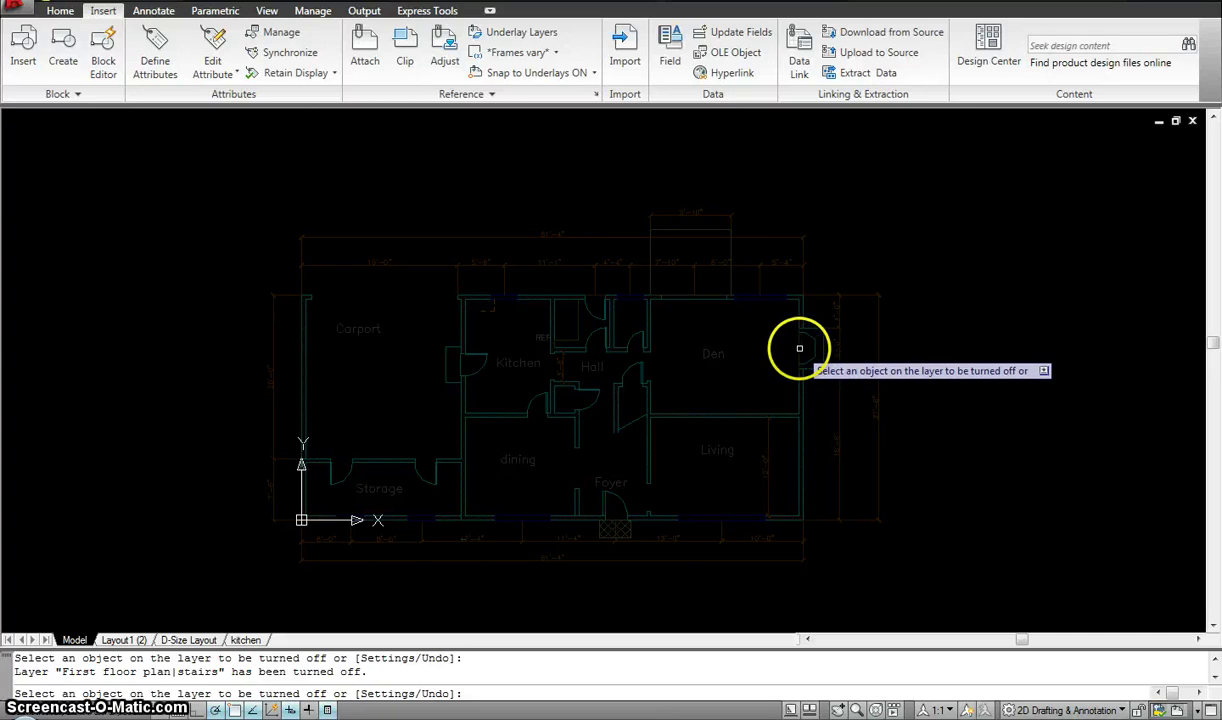
pyautogui.press('Escape')
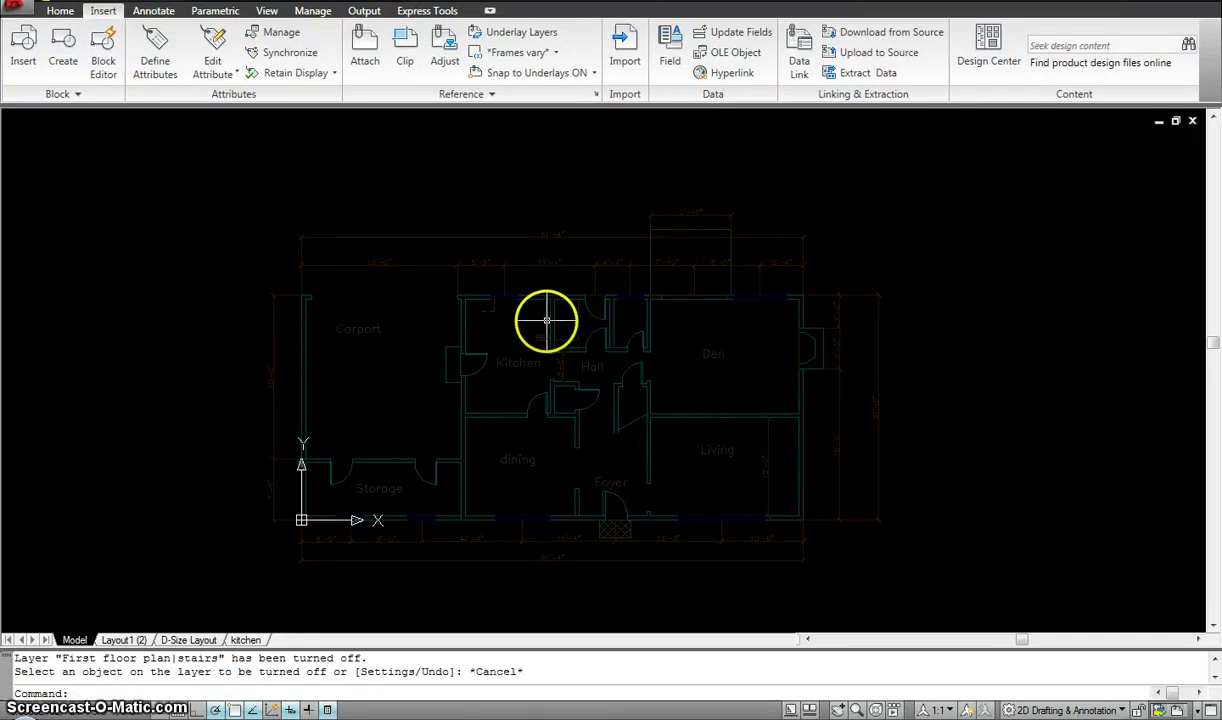
# Make A-Electrical the current layer in the layer properties
pyautogui.moveTo(551, 319); pyautogui.dragTo(528, 309, button='middle')
pyautogui.scroll(3, 513, 311)
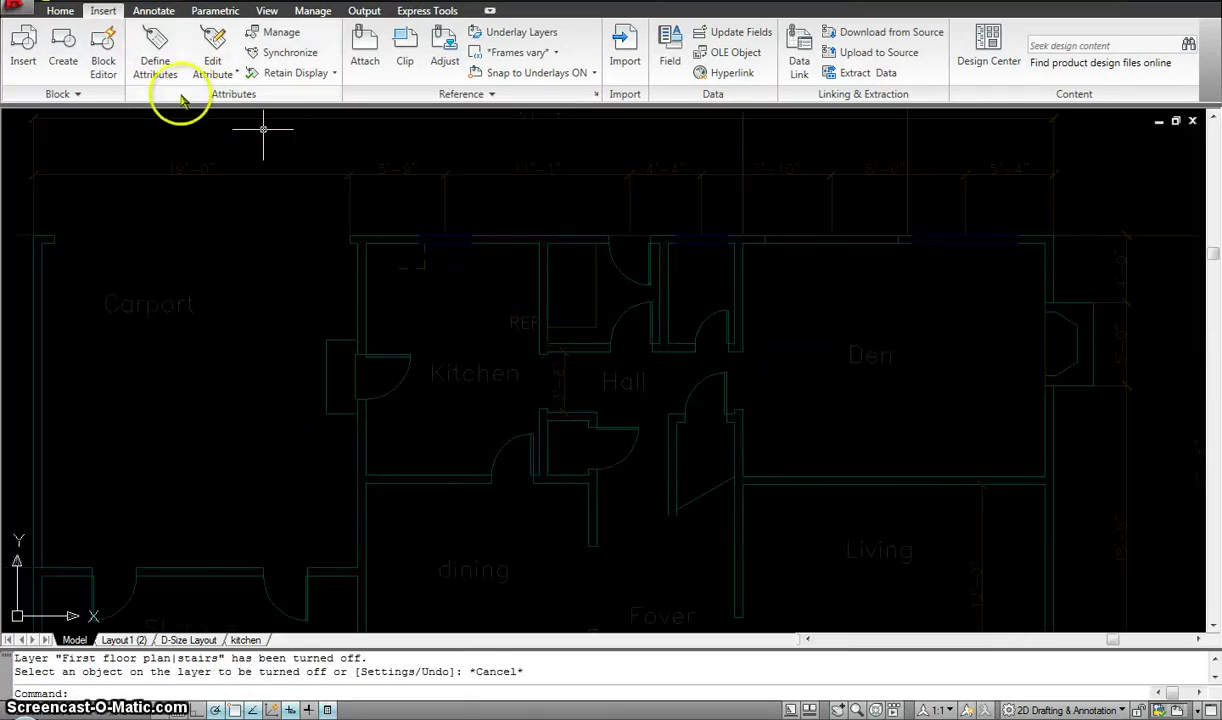
pyautogui.click(58, 11)
pyautogui.click(241, 31)
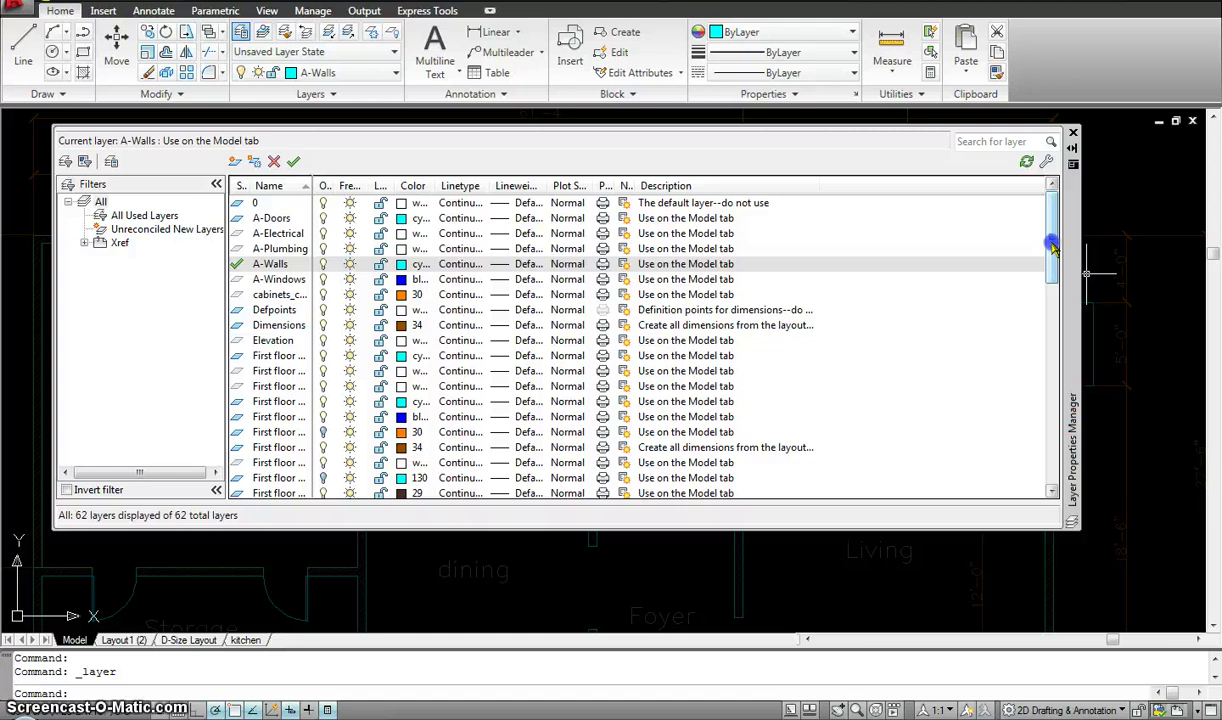
pyautogui.moveTo(1053, 248)
pyautogui.mouseDown()
pyautogui.moveTo(1053, 271)
pyautogui.moveTo(1052, 225)
pyautogui.mouseUp()
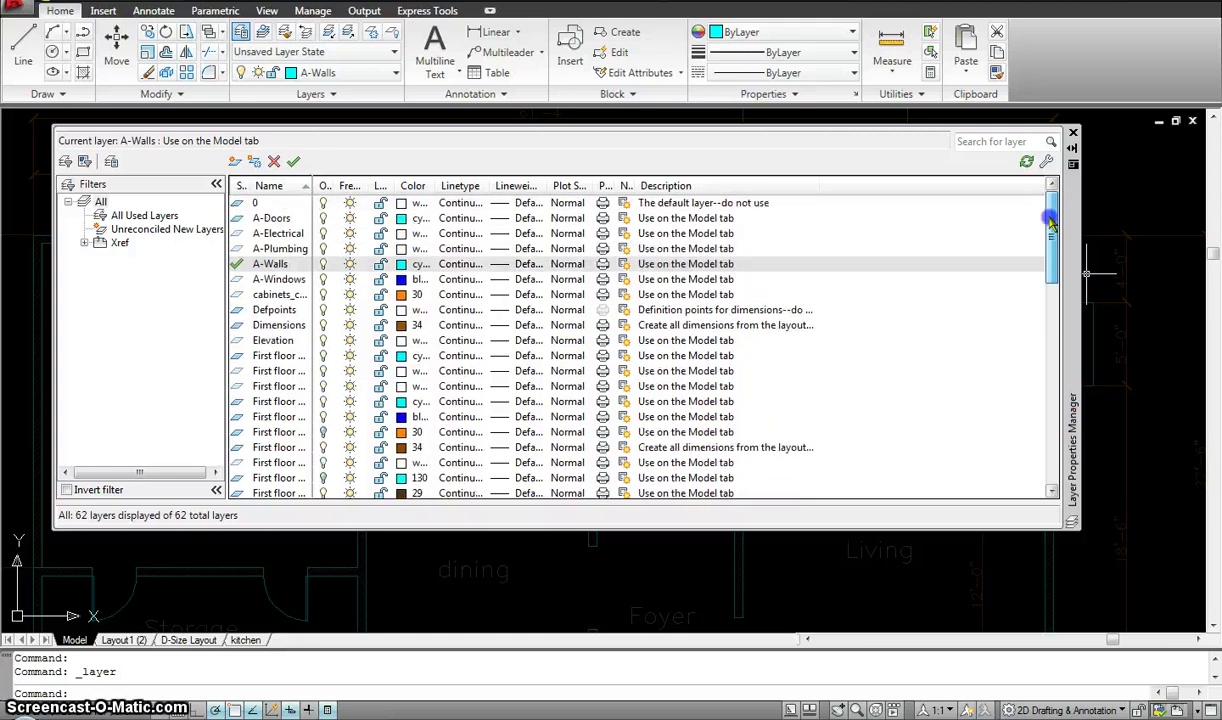
pyautogui.click(294, 234)
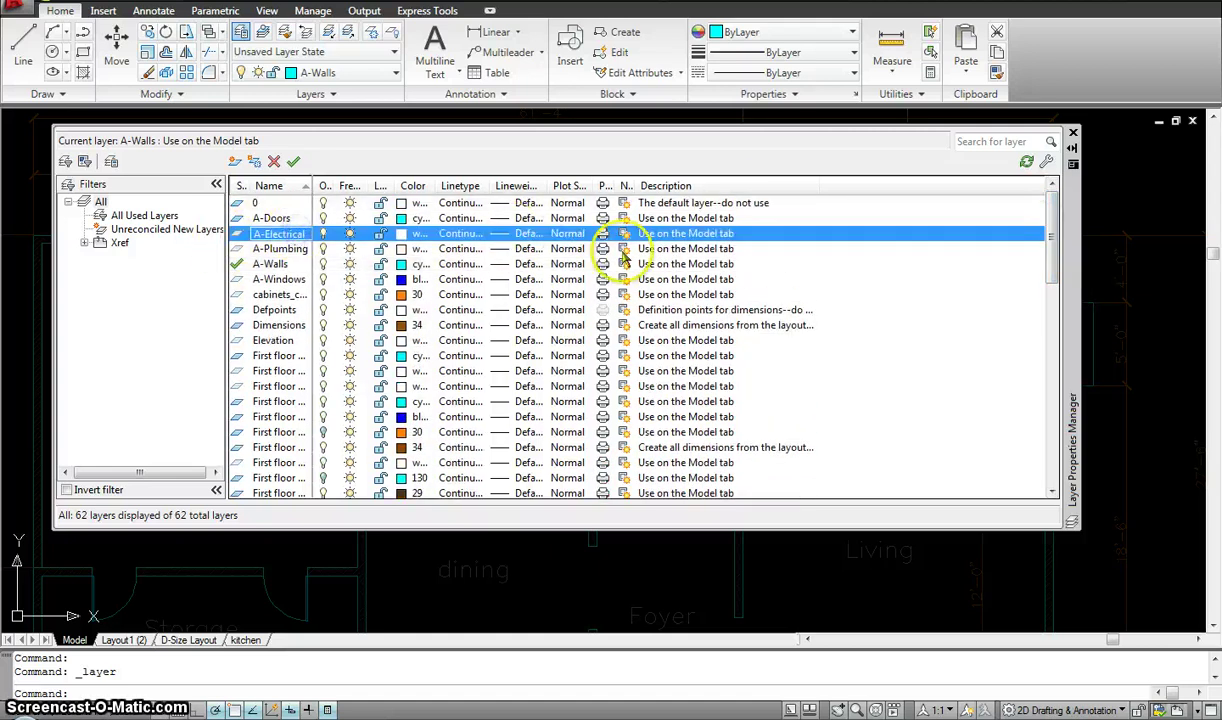
pyautogui.click(293, 161)
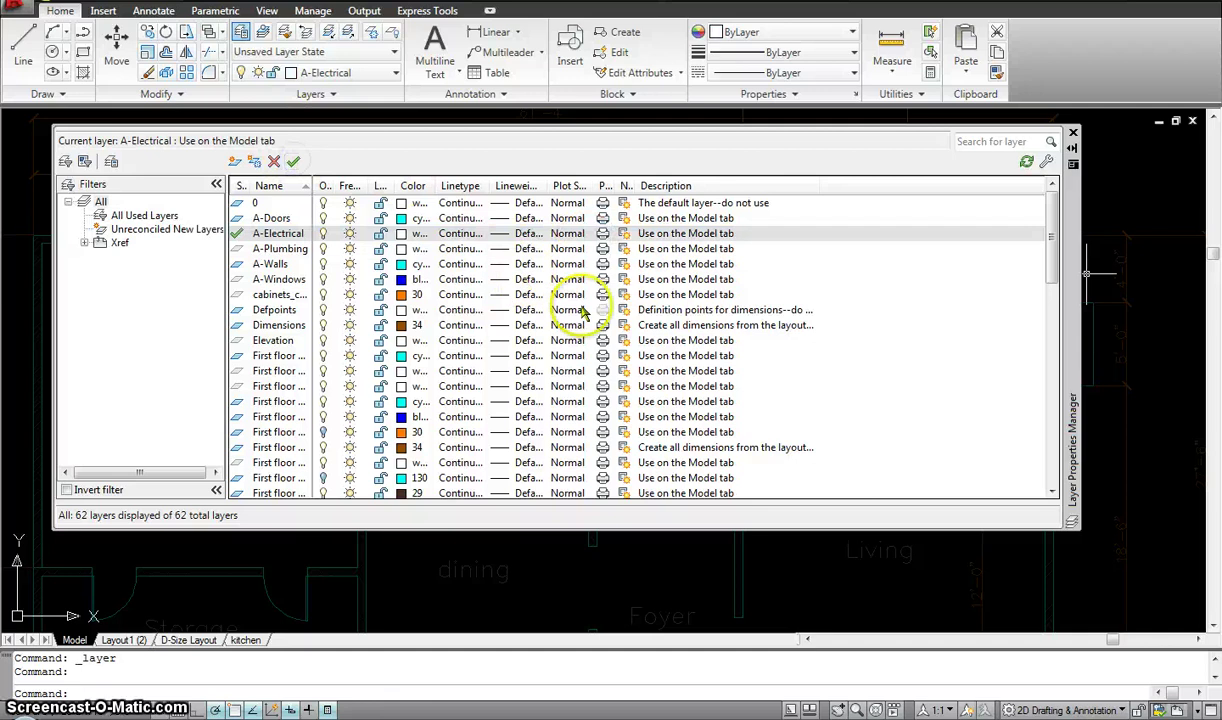
pyautogui.click(1074, 134)
# Draw a small circle as a light symbol in the kitchen's upper-left corner
pyautogui.write('c')
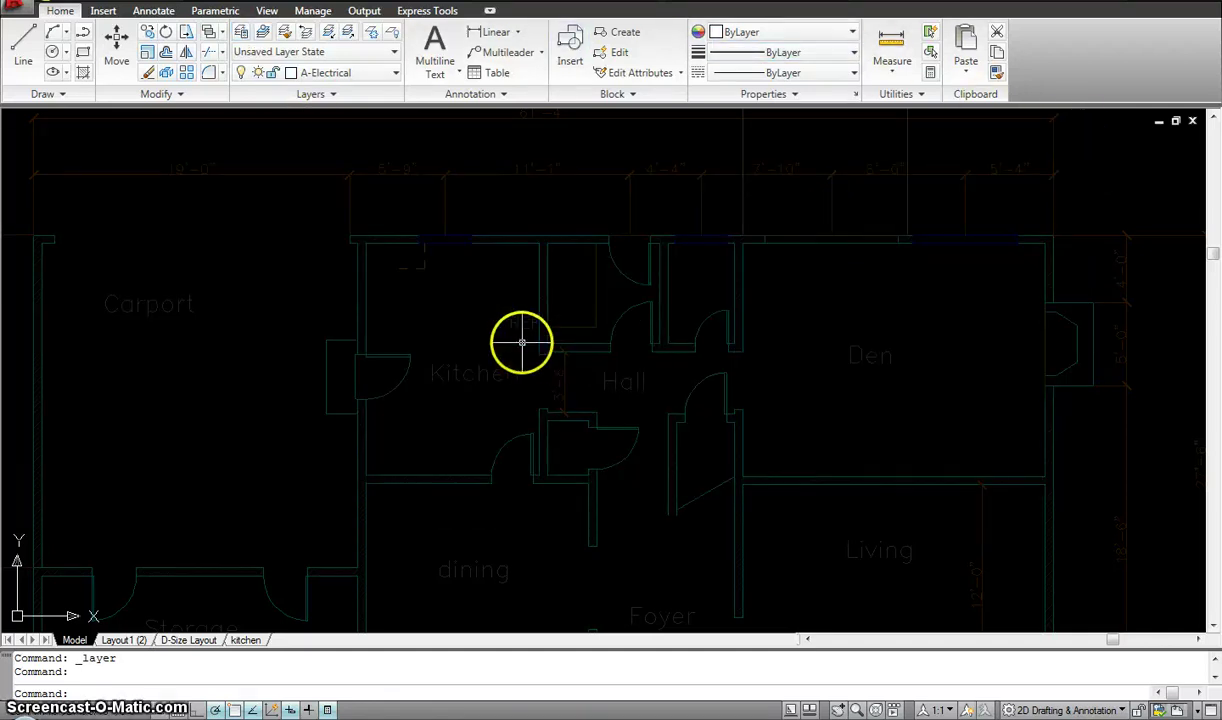
pyautogui.press('Return')
pyautogui.scroll(1, 365, 256)
pyautogui.click(396, 263)
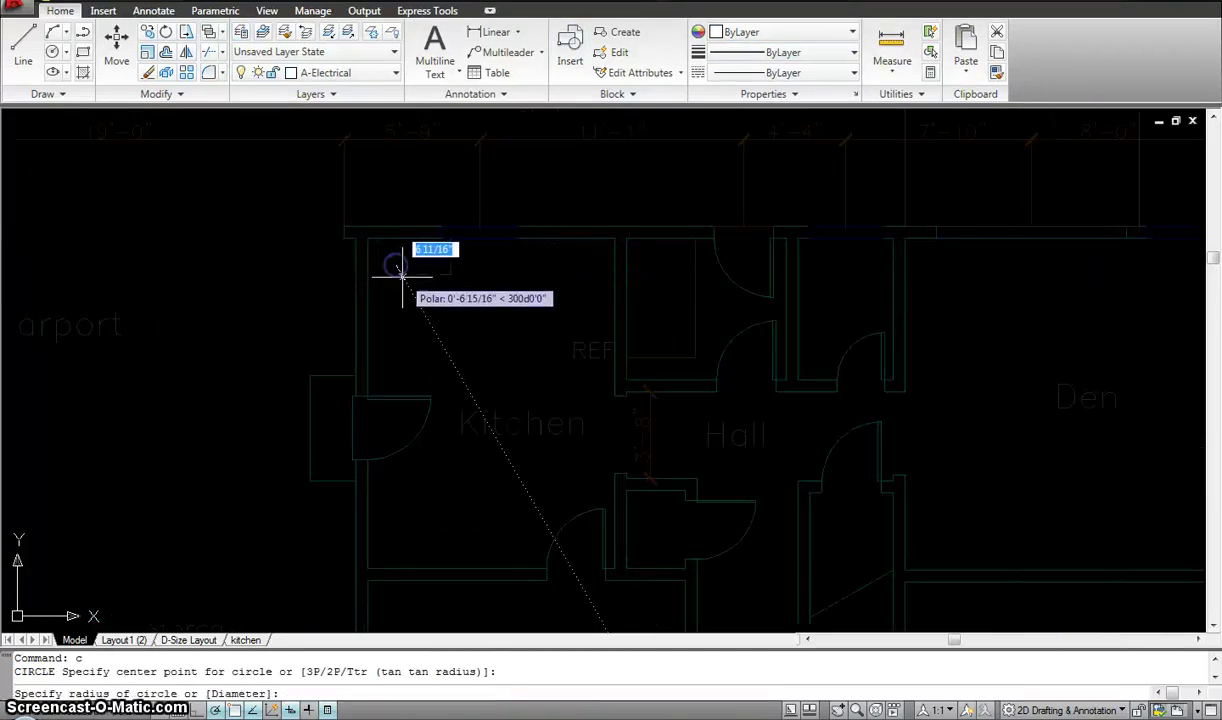
pyautogui.press('Escape')
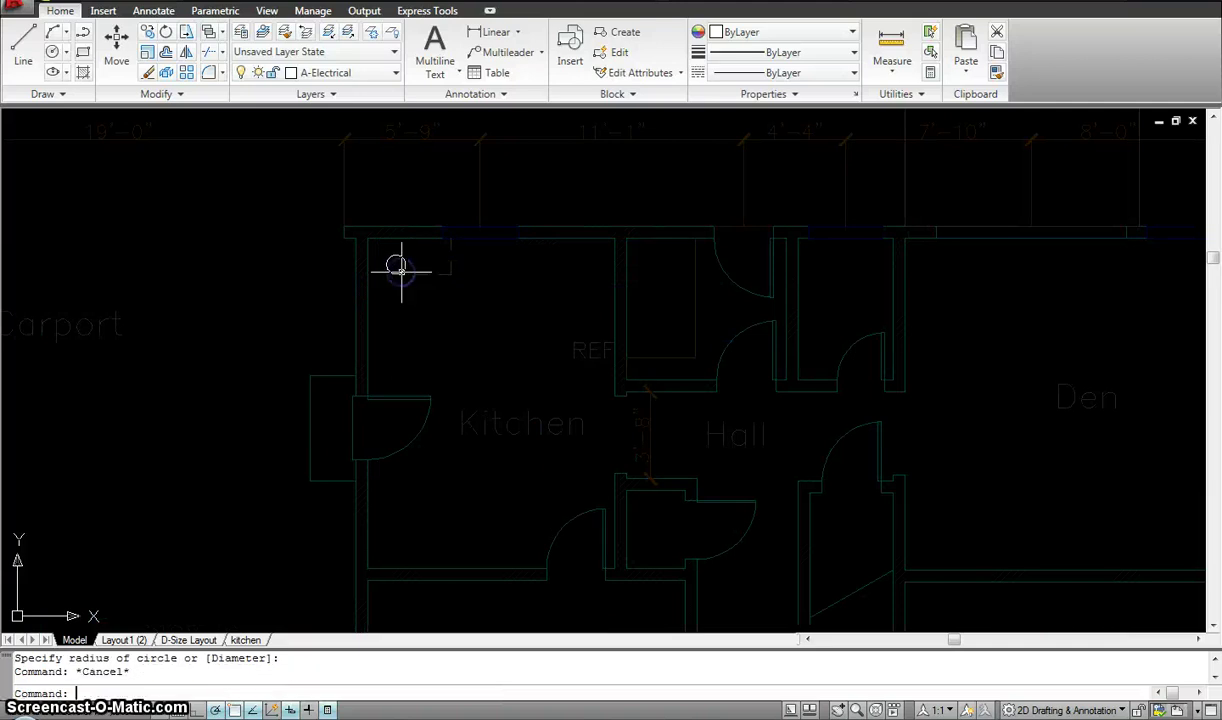
# Copy the circle from its center to the upper middle and the lower-left area of the kitchen
pyautogui.write('co')
pyautogui.press('Return')
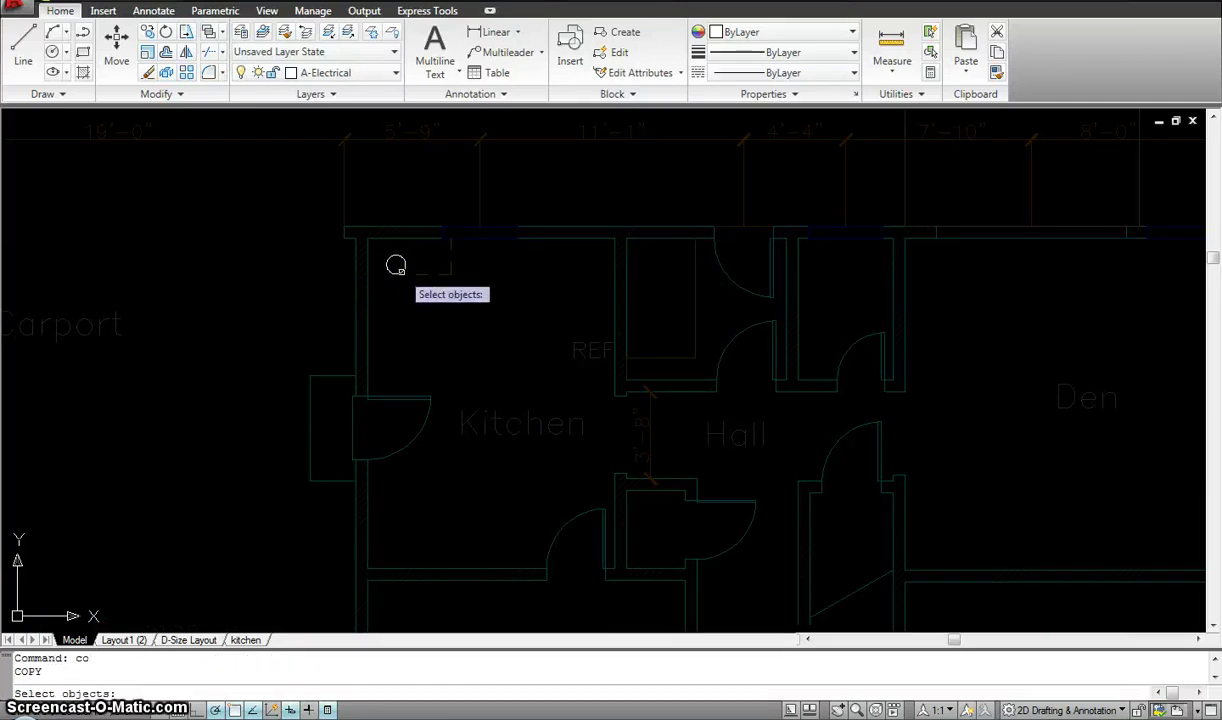
pyautogui.click(396, 264)
pyautogui.press('Return')
pyautogui.click(396, 265)
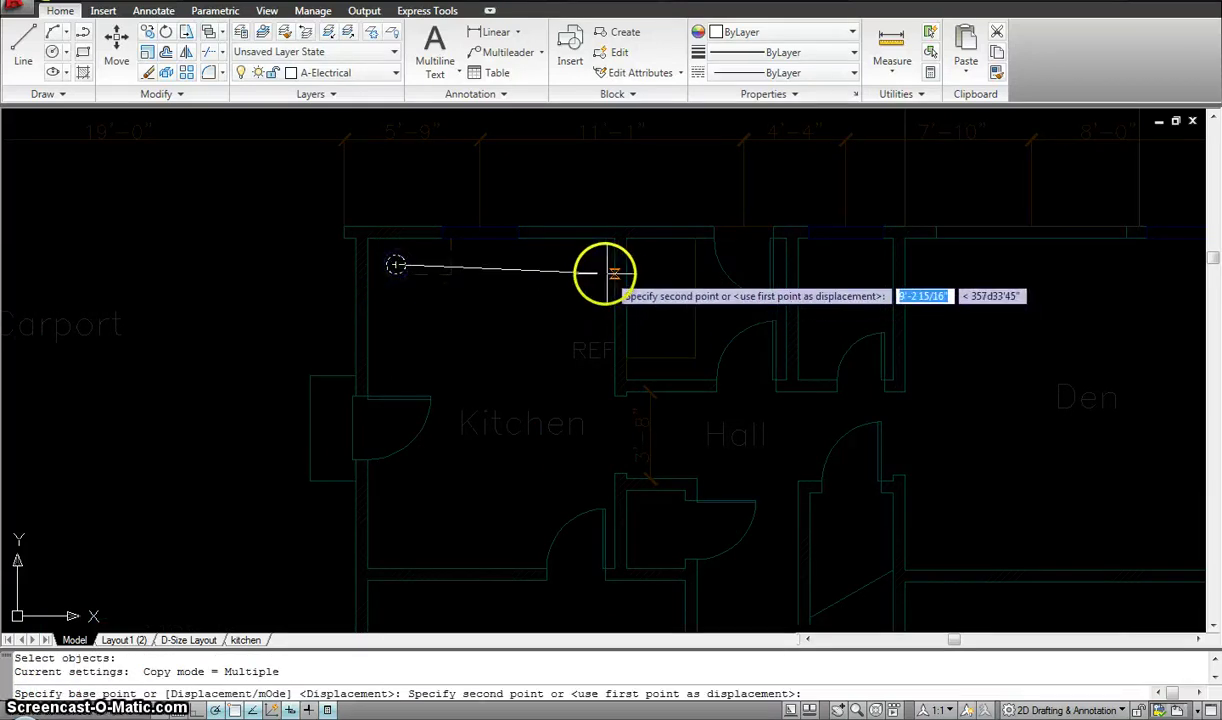
pyautogui.click(508, 327)
pyautogui.click(404, 504)
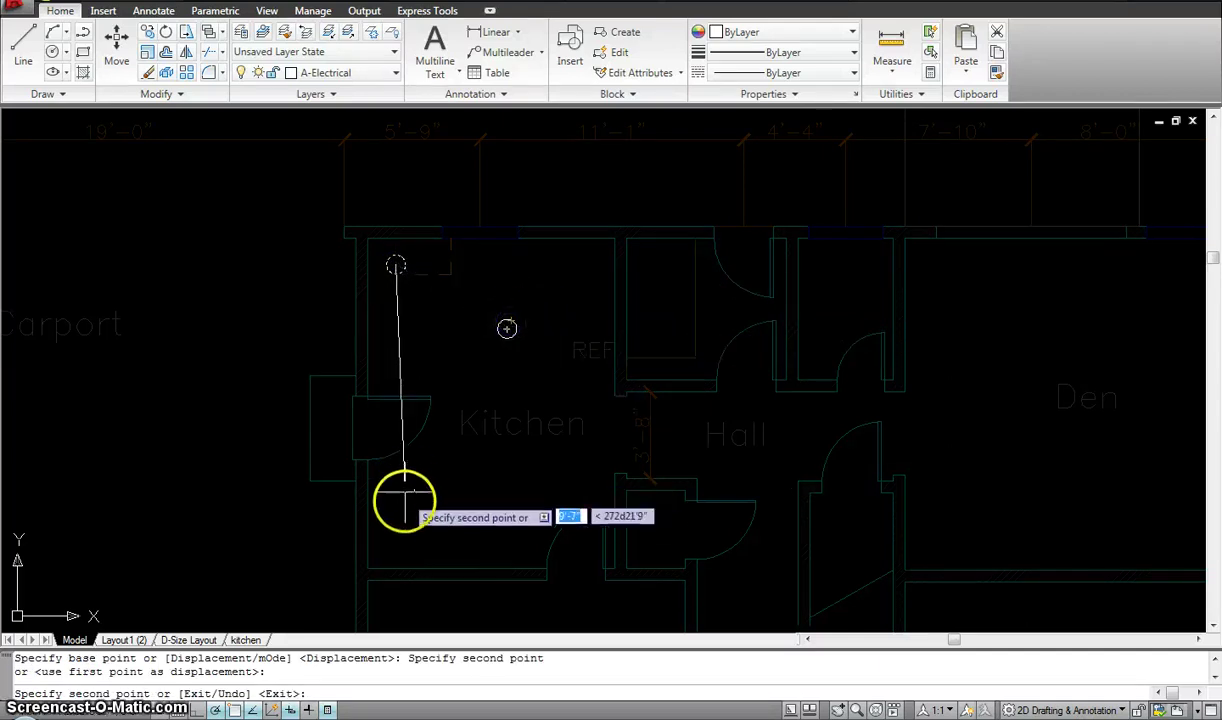
# Place two more copies of the circle in the dining room and one in the living room
pyautogui.moveTo(576, 569)
pyautogui.mouseDown(button='middle')
pyautogui.moveTo(527, 410)
pyautogui.moveTo(546, 365)
pyautogui.moveTo(453, 322)
pyautogui.mouseUp(button='middle')
pyautogui.click(554, 445)
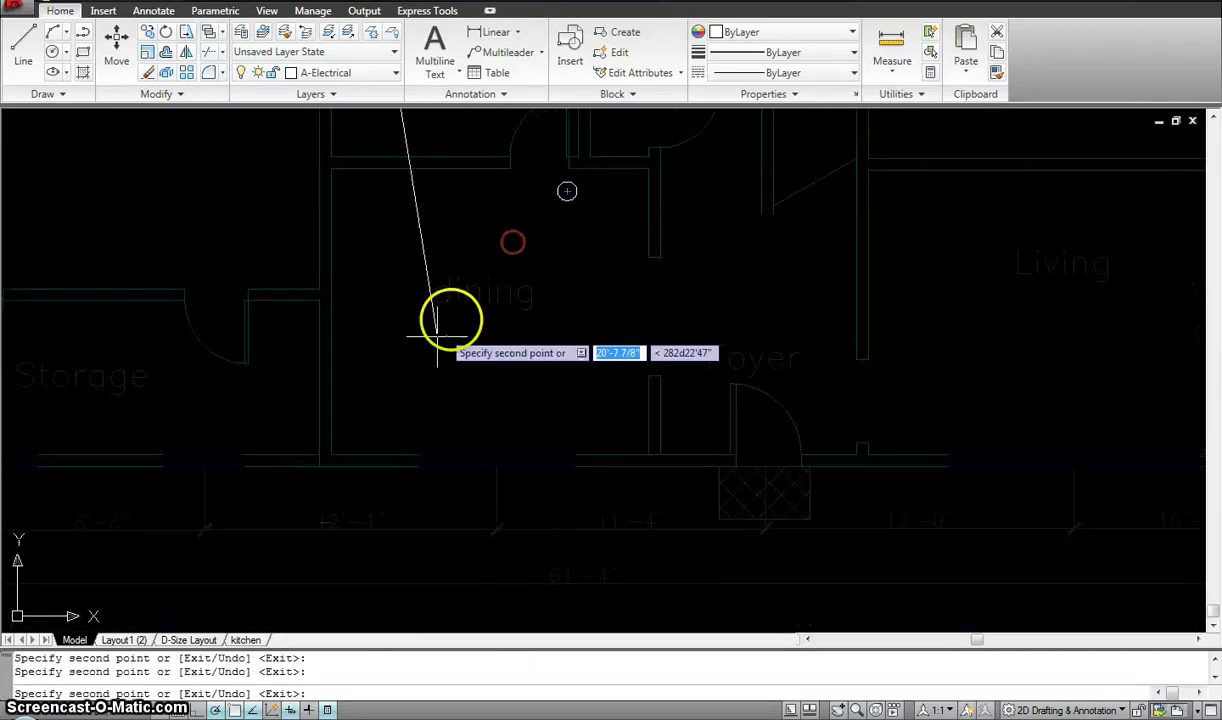
pyautogui.click(1030, 347)
pyautogui.scroll(-2, 783, 224)
pyautogui.moveTo(704, 388); pyautogui.dragTo(715, 374, button='middle')
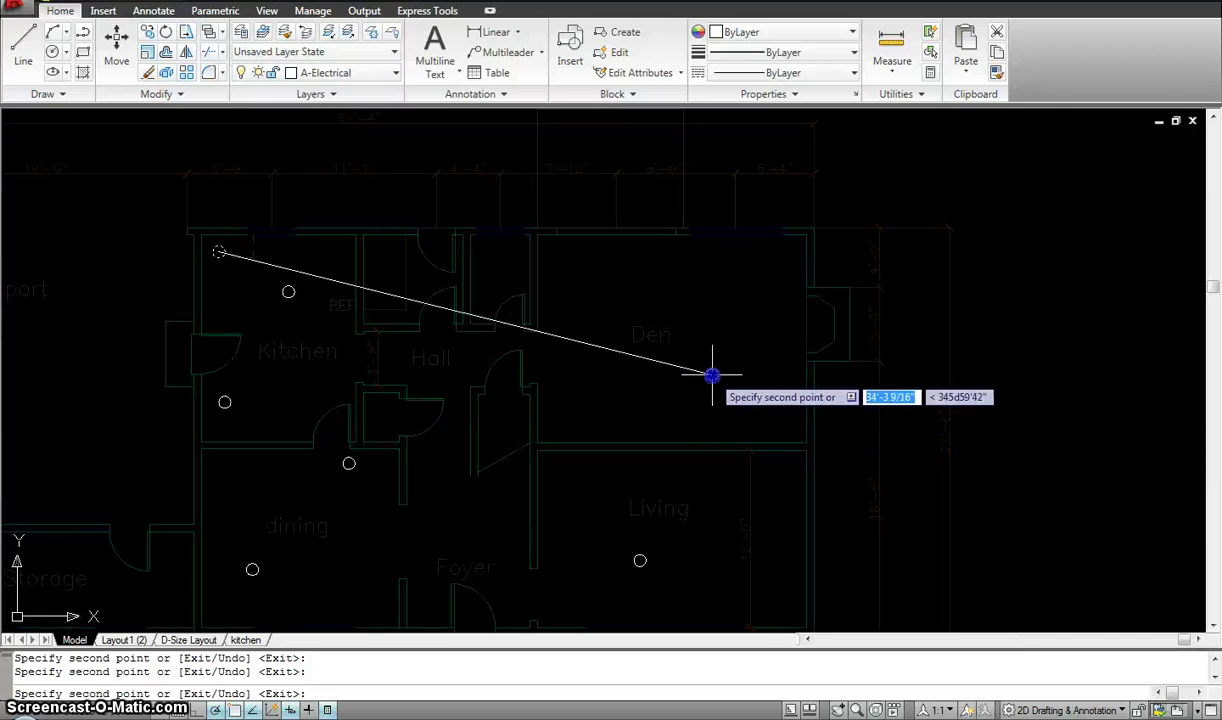
# Place further circle copies: two in the den, one in each small room above the hall, and in the closets below the hall
pyautogui.click(712, 374)
pyautogui.click(587, 263)
pyautogui.click(494, 263)
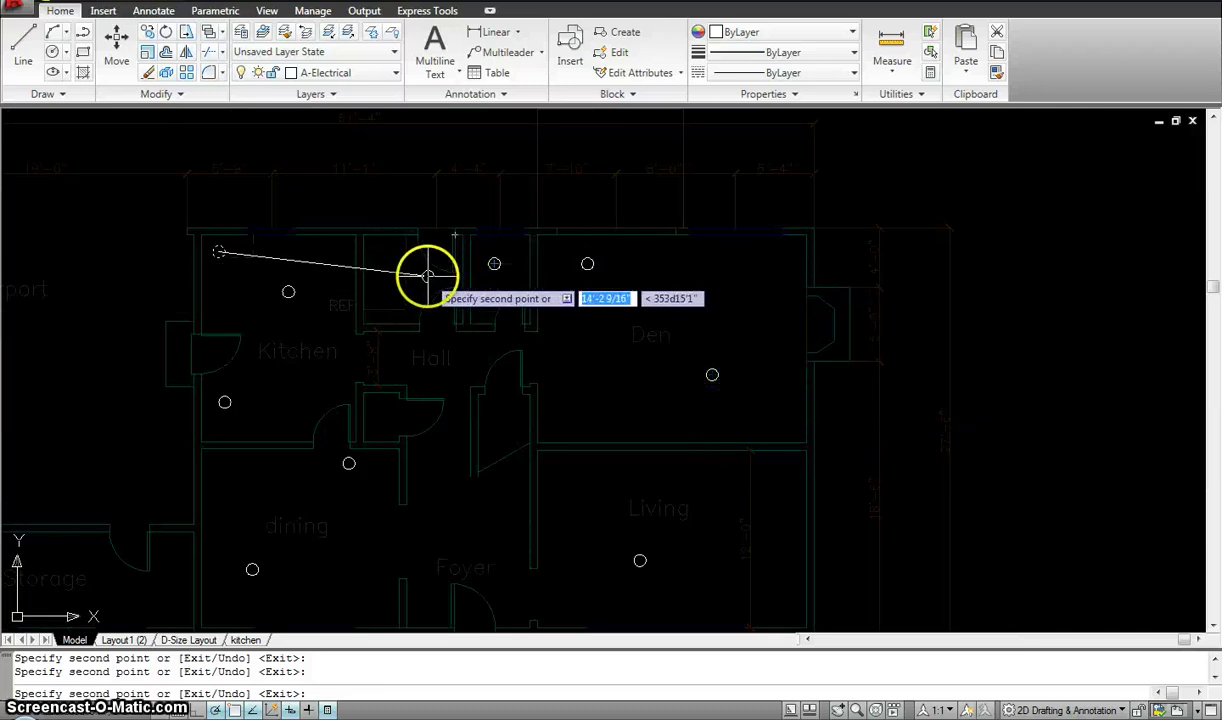
pyautogui.click(421, 272)
pyautogui.click(488, 423)
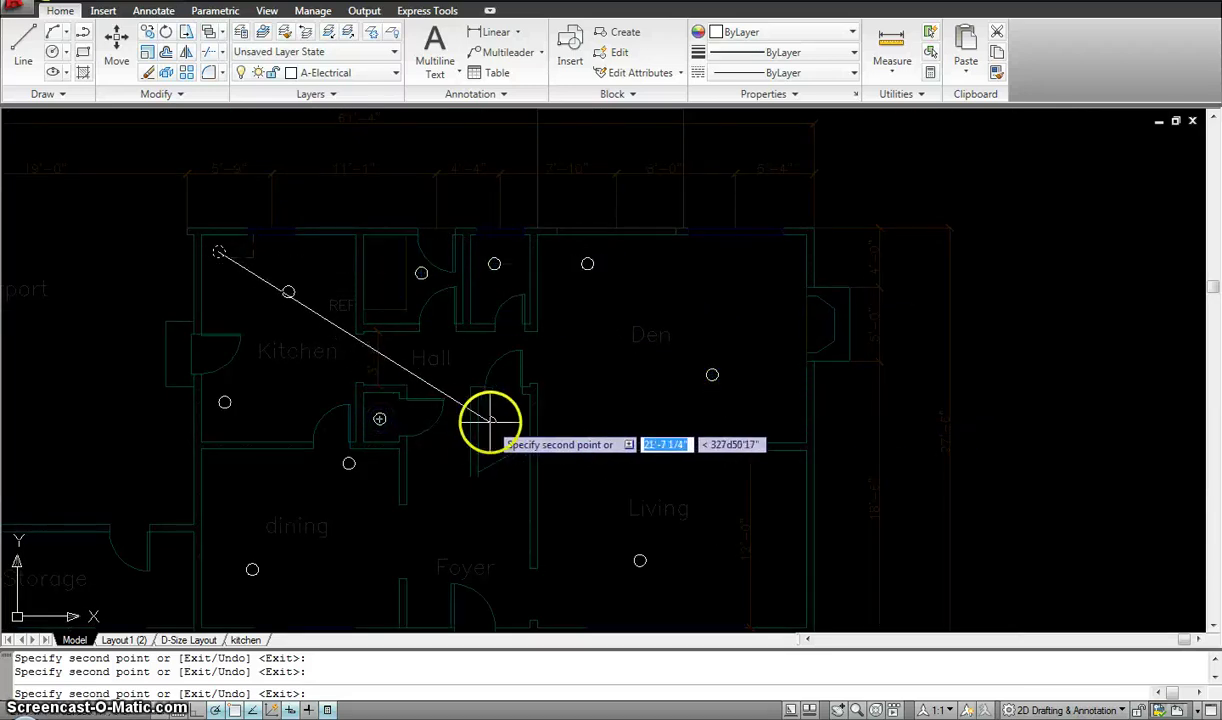
# Place the last circle copies in the storage room and beside the foyer entrance, and finish copying
pyautogui.moveTo(75, 527)
pyautogui.mouseDown(button='middle')
pyautogui.moveTo(185, 267)
pyautogui.moveTo(173, 290)
pyautogui.mouseUp(button='middle')
pyautogui.click(173, 290)
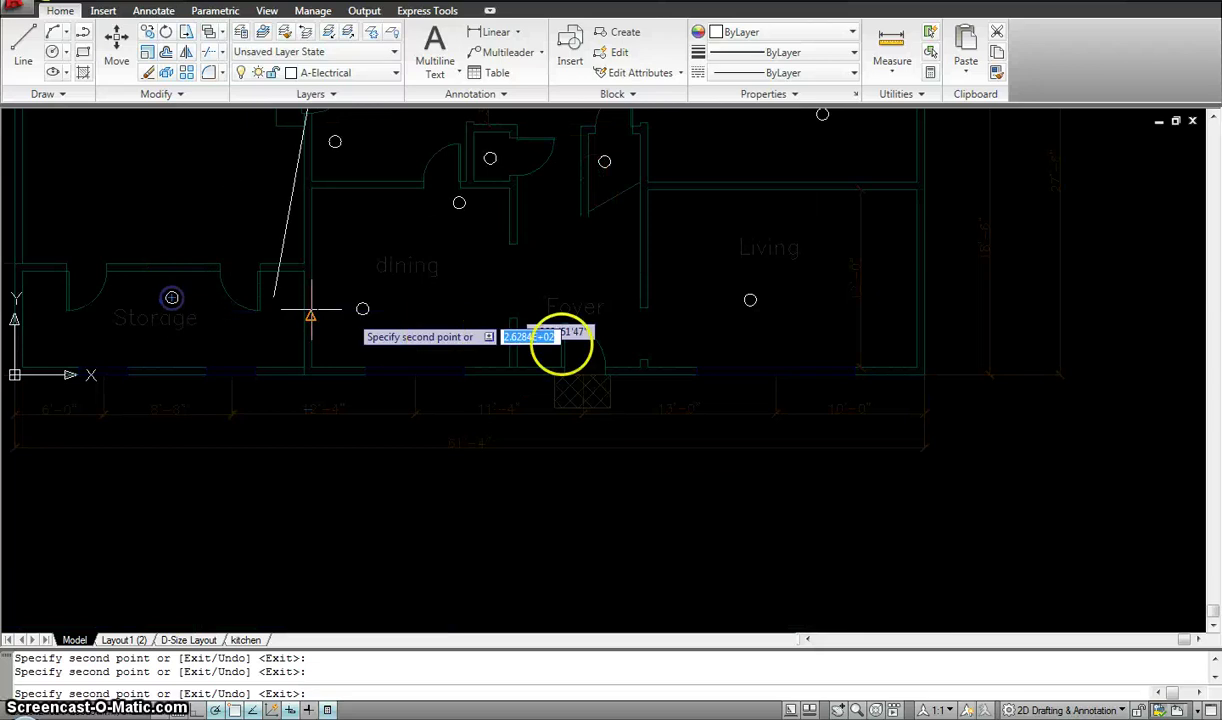
pyautogui.scroll(-2, 565, 340)
pyautogui.press('Escape')
pyautogui.moveTo(633, 268); pyautogui.dragTo(581, 347, button='middle')
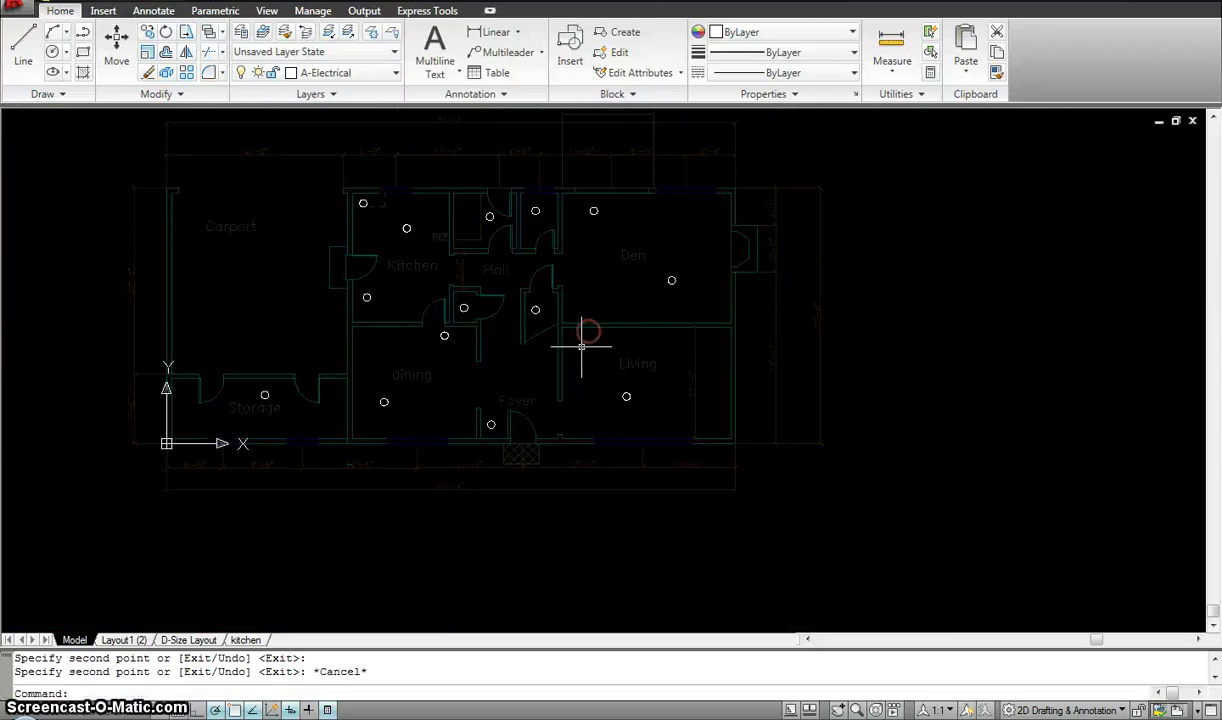
# Draw a wiring arc from the kitchen's upper-left circle to the circle in its upper middle
pyautogui.write('arc')
pyautogui.press('Return')
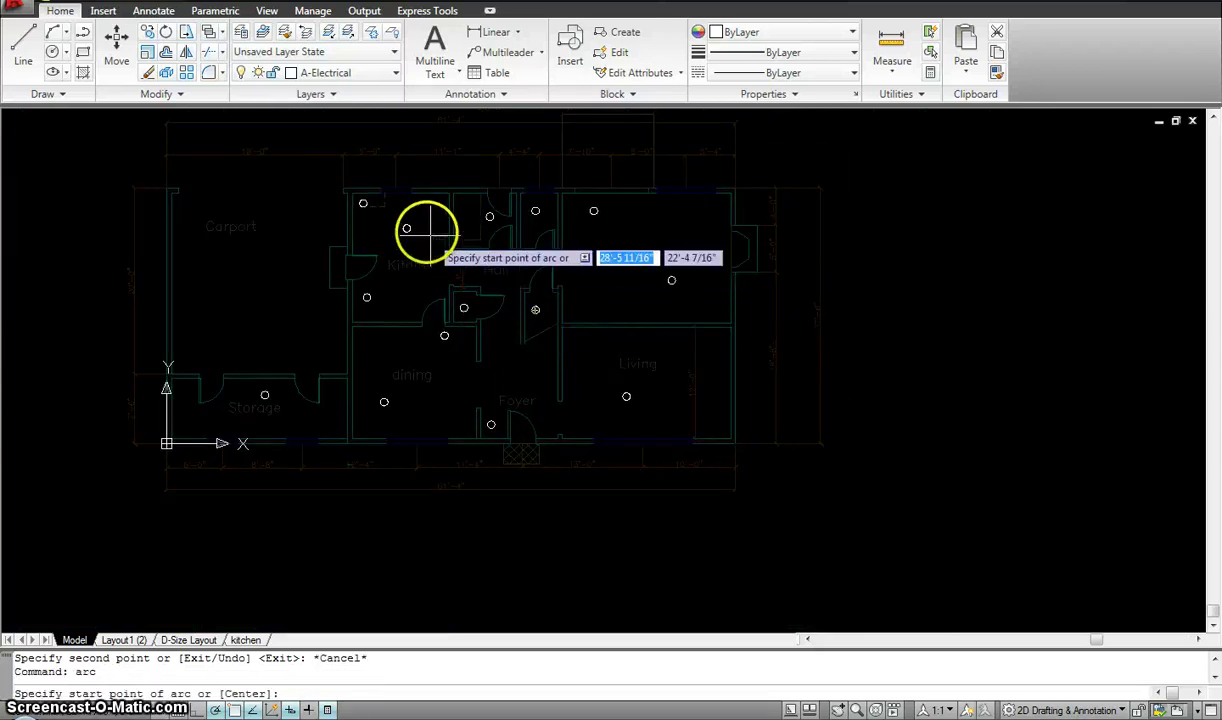
pyautogui.click(365, 202)
pyautogui.scroll(5, 365, 202)
pyautogui.click(385, 195)
pyautogui.scroll(-2, 650, 285)
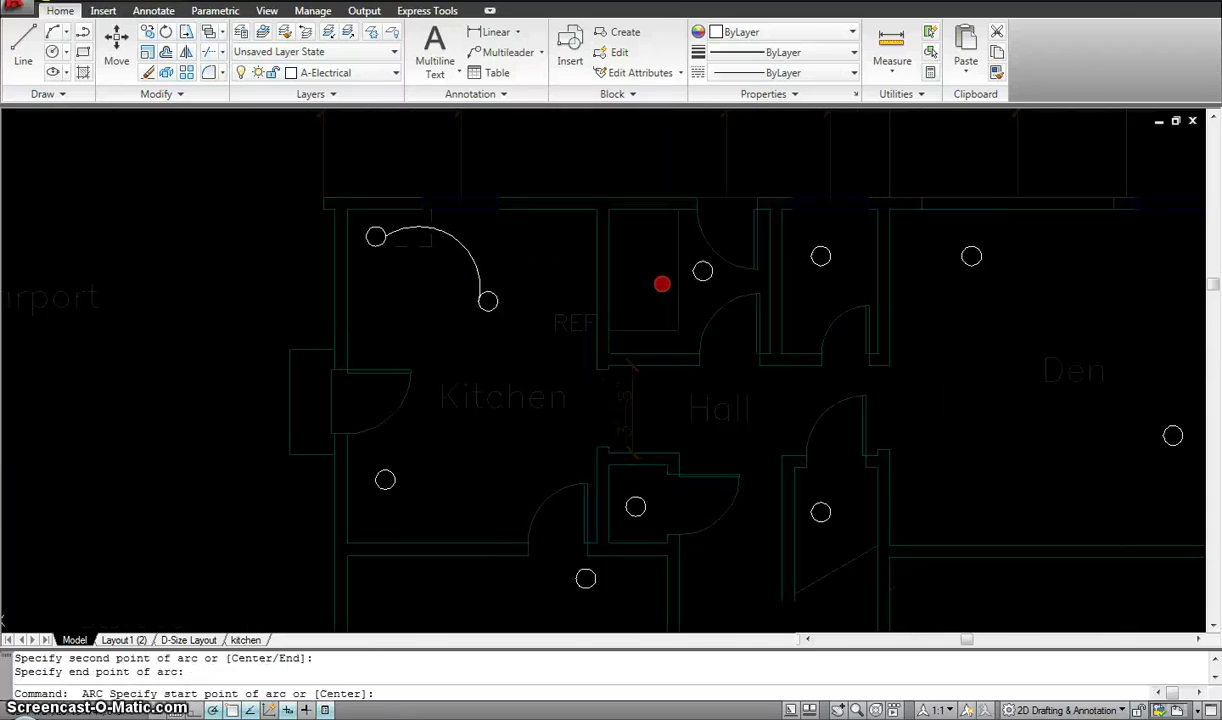
# Draw a wiring arc from the circle in the room above the hall to that room's right wall
pyautogui.click(702, 271)
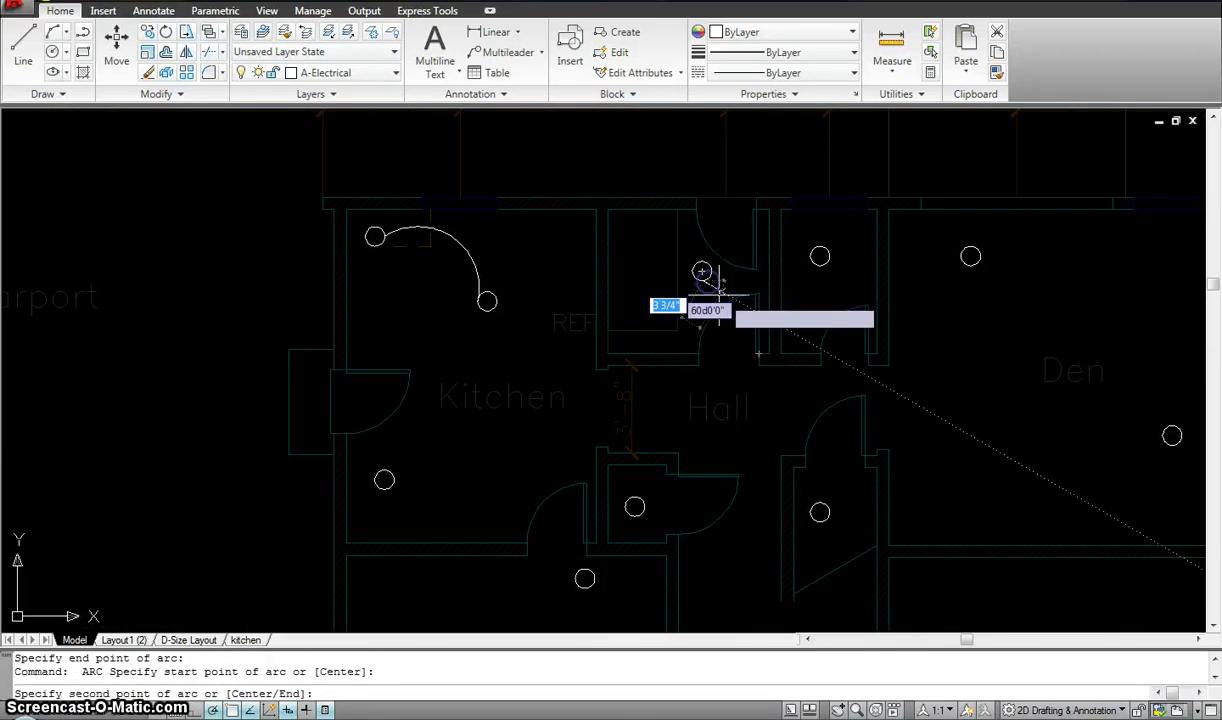
pyautogui.click(742, 331)
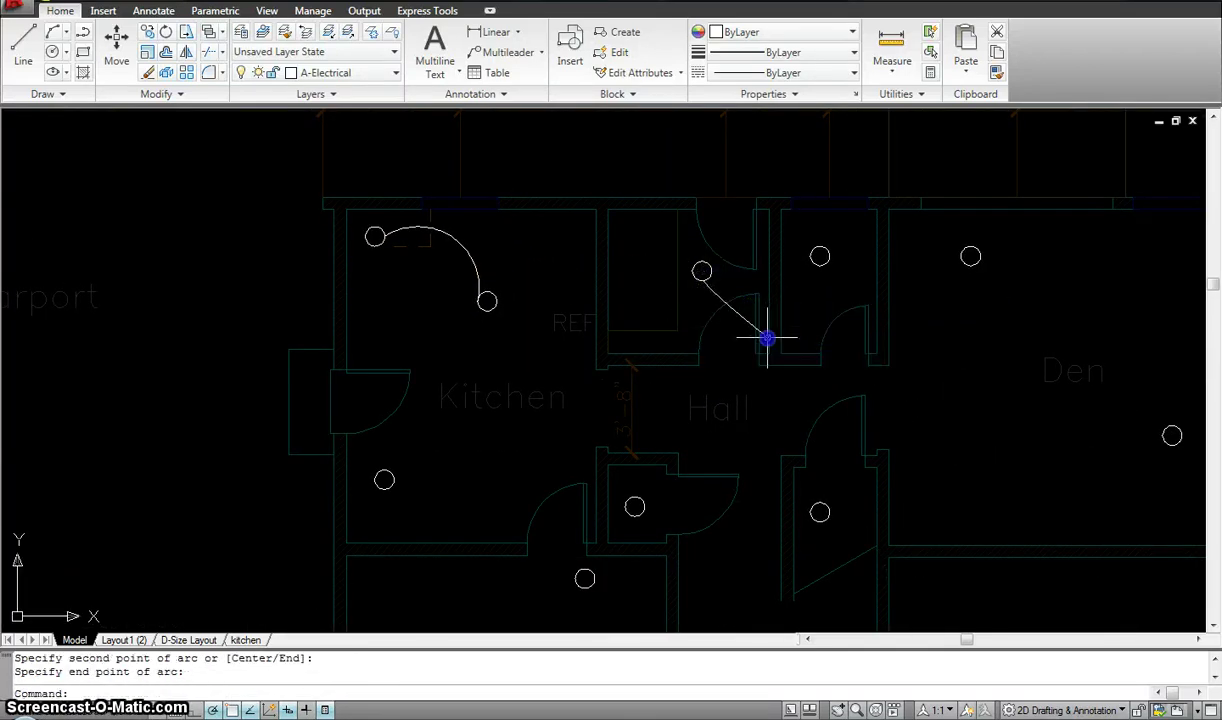
pyautogui.press('Escape')
# Draw a wiring arc from the kitchen's upper-middle circle to the left wall just above the carport door
pyautogui.press('space')
pyautogui.click(486, 302)
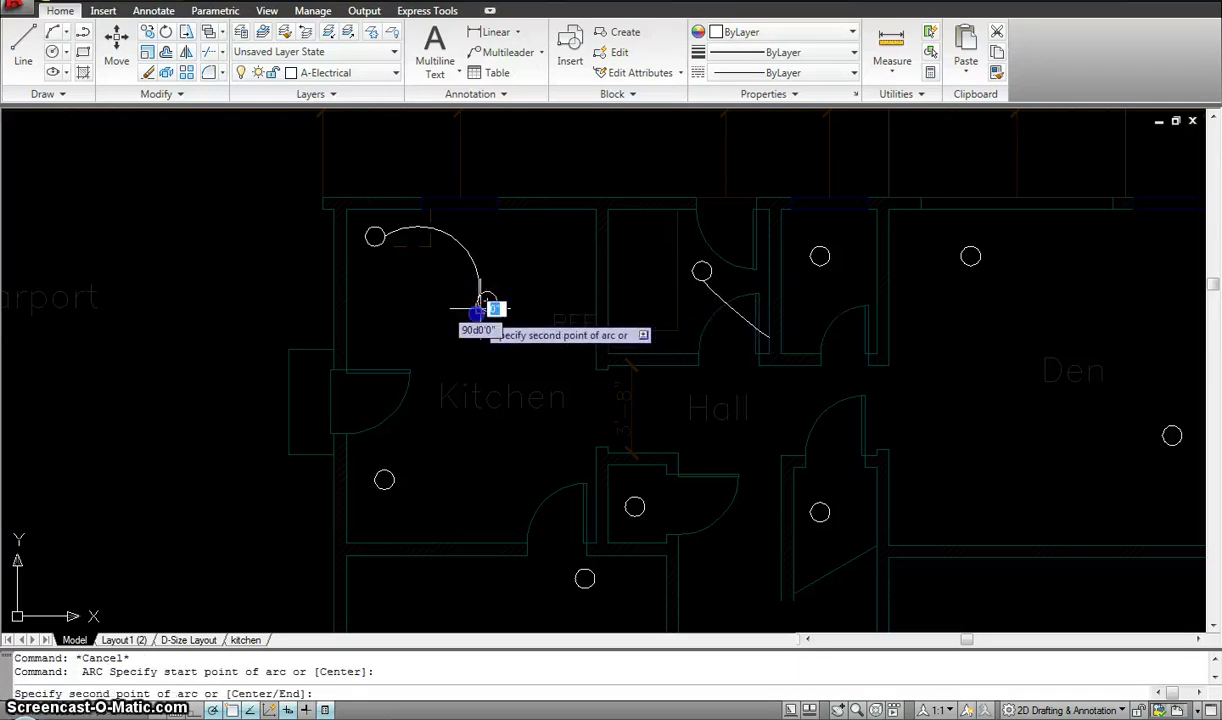
pyautogui.click(362, 348)
pyautogui.click(349, 340)
pyautogui.press('Escape')
# Draw a wiring arc from the kitchen's left wall below the carport door to the kitchen's lower-left circle
pyautogui.press('space')
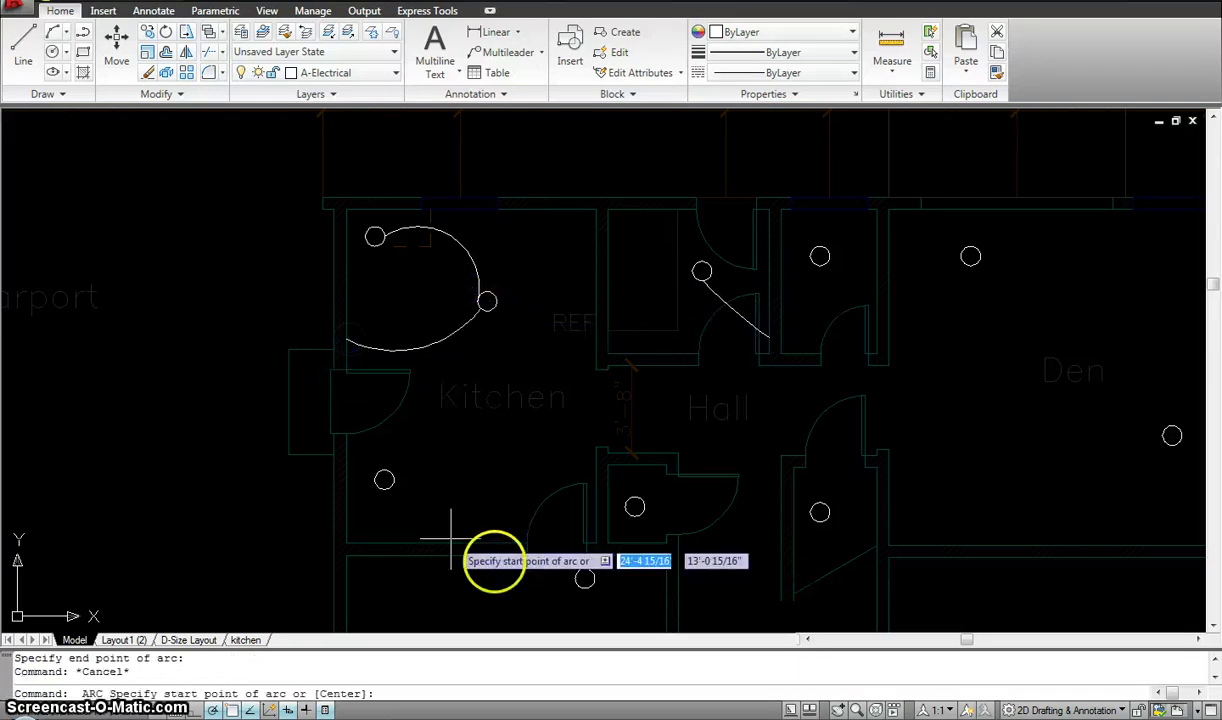
pyautogui.click(345, 456)
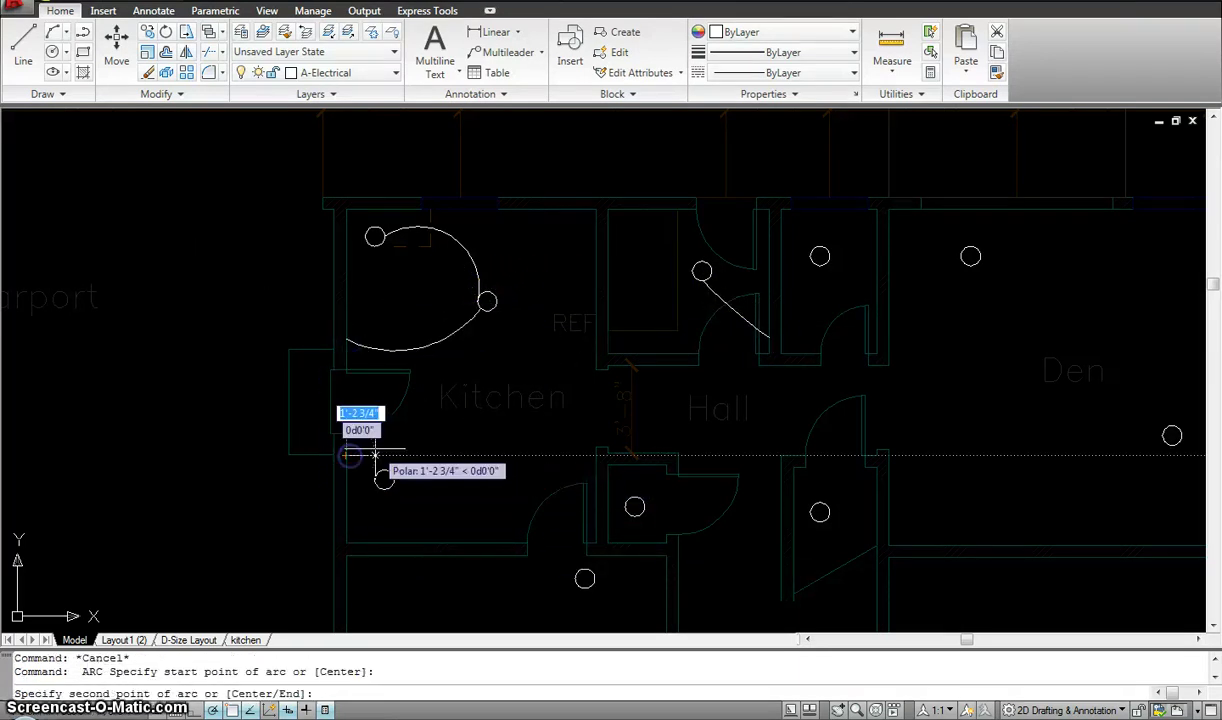
pyautogui.click(370, 455)
pyautogui.click(382, 469)
pyautogui.press('Escape')
# Draw a wiring arc from the dining room's upper wall beside the kitchen door to the nearby dining room circle
pyautogui.press('space')
pyautogui.click(603, 553)
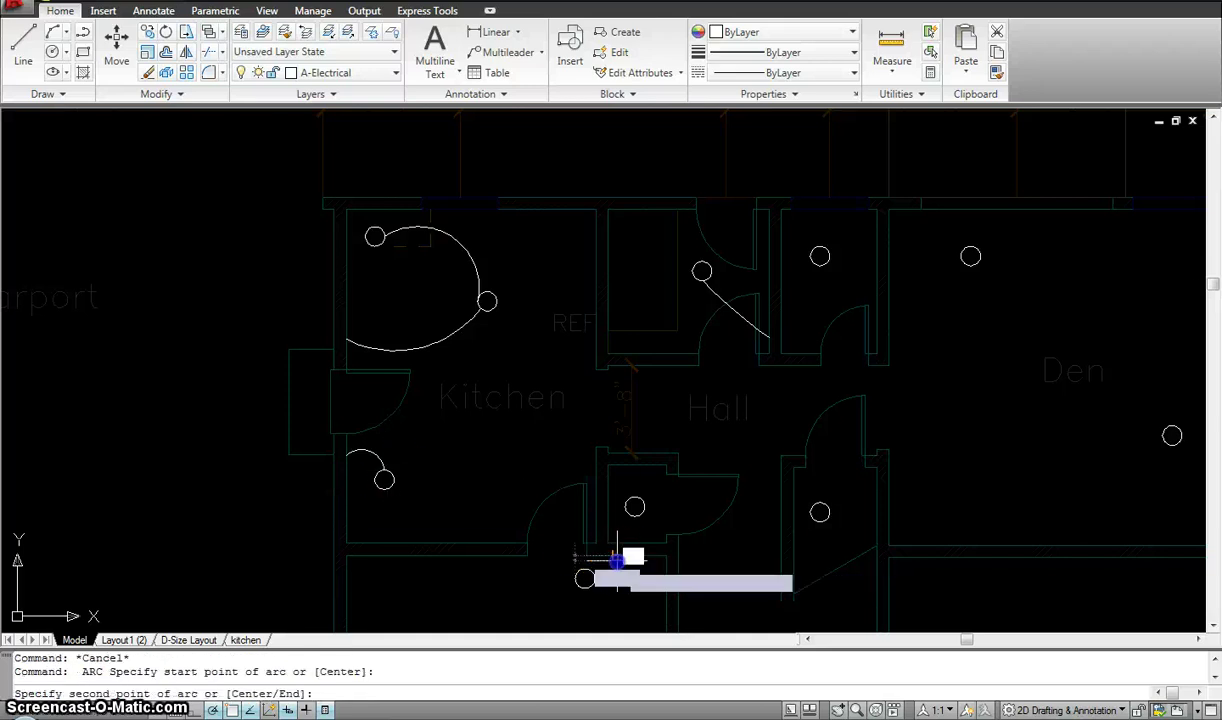
pyautogui.click(624, 571)
pyautogui.click(592, 580)
pyautogui.press('Escape')
# Draw a wiring arc from the den's left wall to the circle in the den's upper-left area, and finish drawing arcs
pyautogui.press('space')
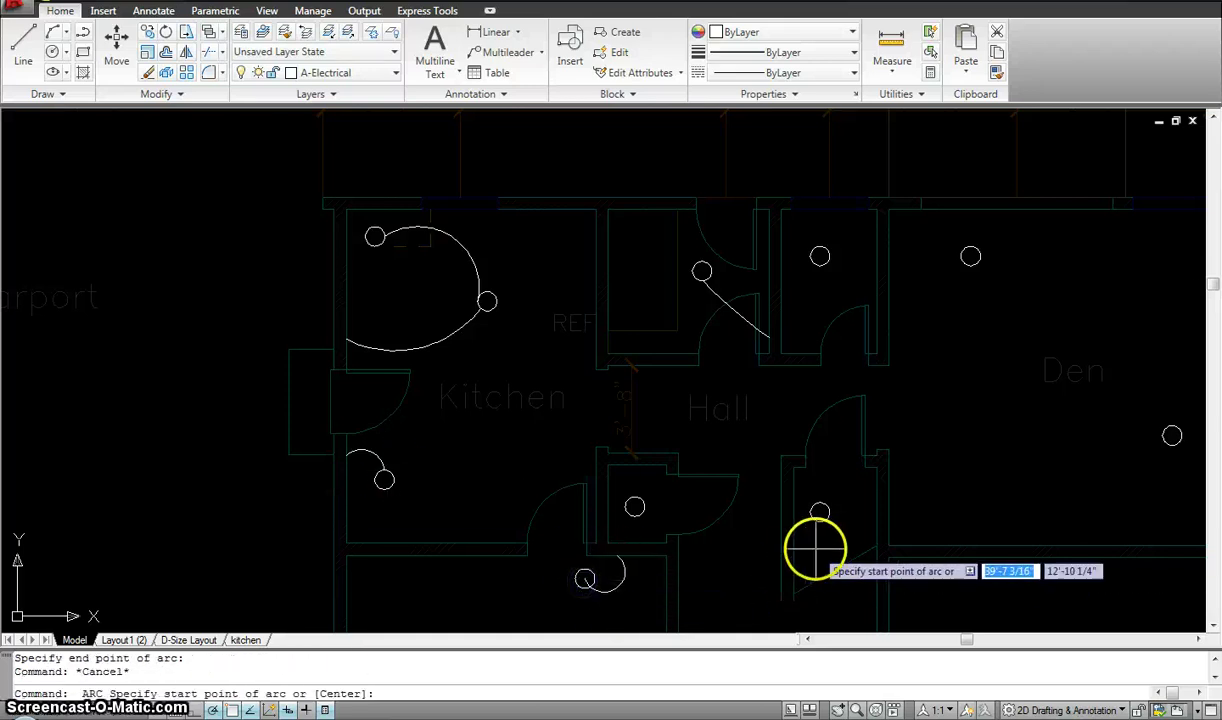
pyautogui.scroll(-3, 968, 450)
pyautogui.click(778, 308)
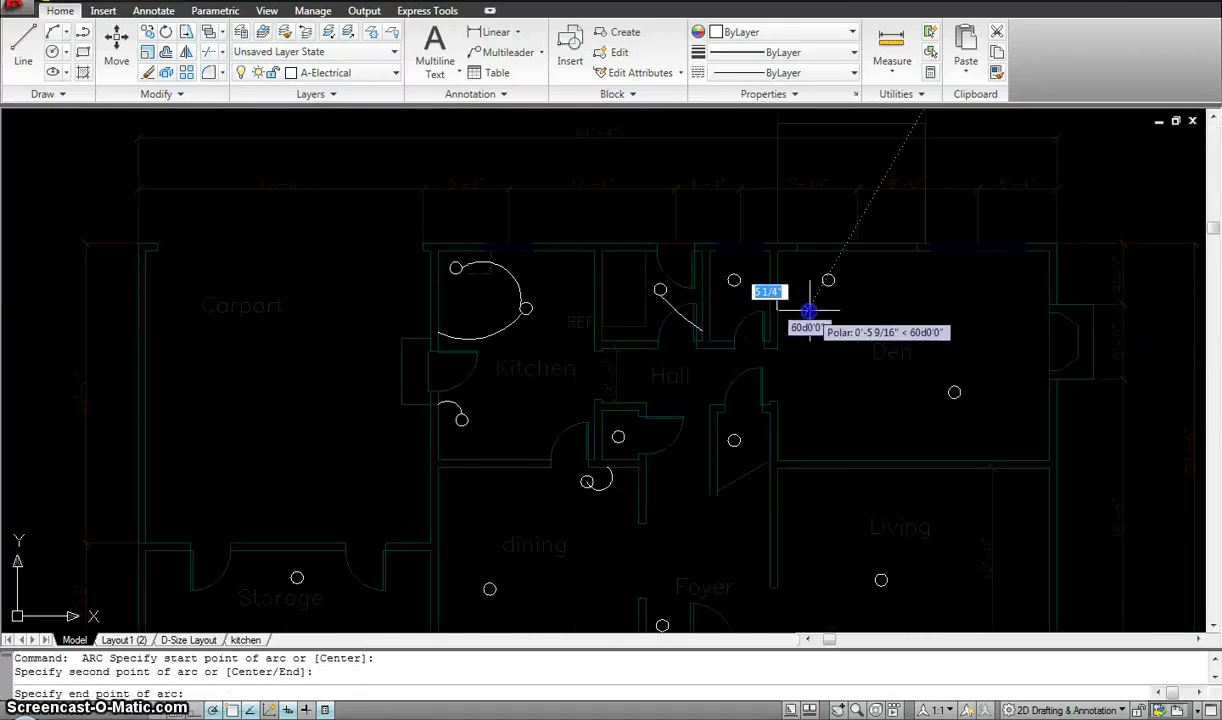
pyautogui.click(826, 283)
pyautogui.press('Escape')
pyautogui.scroll(-5, 763, 266)
pyautogui.moveTo(763, 266); pyautogui.dragTo(715, 270, button='middle')
pyautogui.press('Escape')
pyautogui.scroll(5, 617, 269)
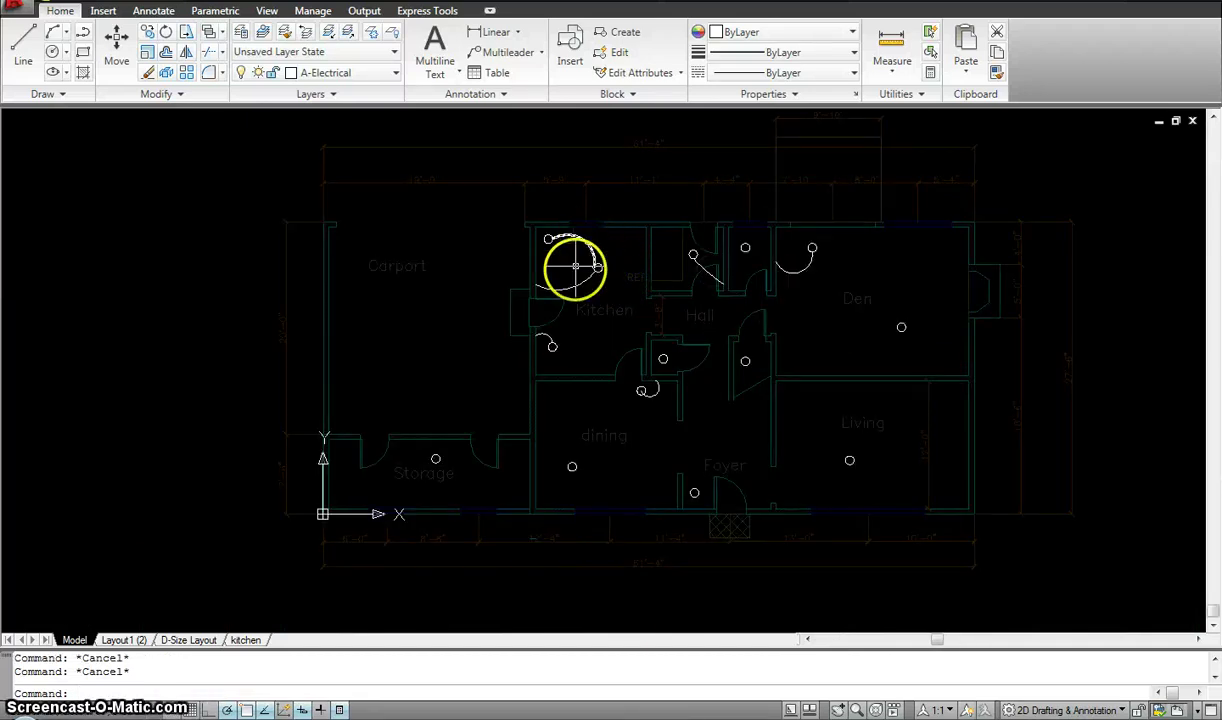
pyautogui.click(537, 296)
pyautogui.press('Escape')
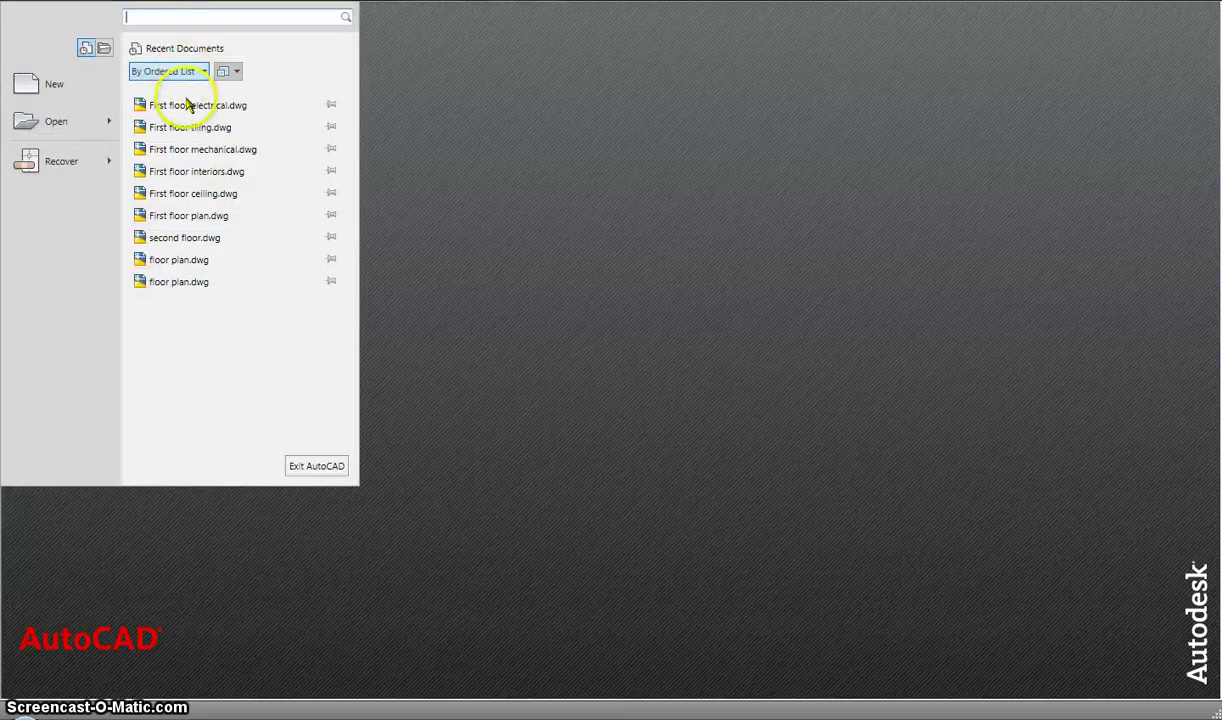
# Open the drawing First floor plan.dwg
pyautogui.click(185, 218)
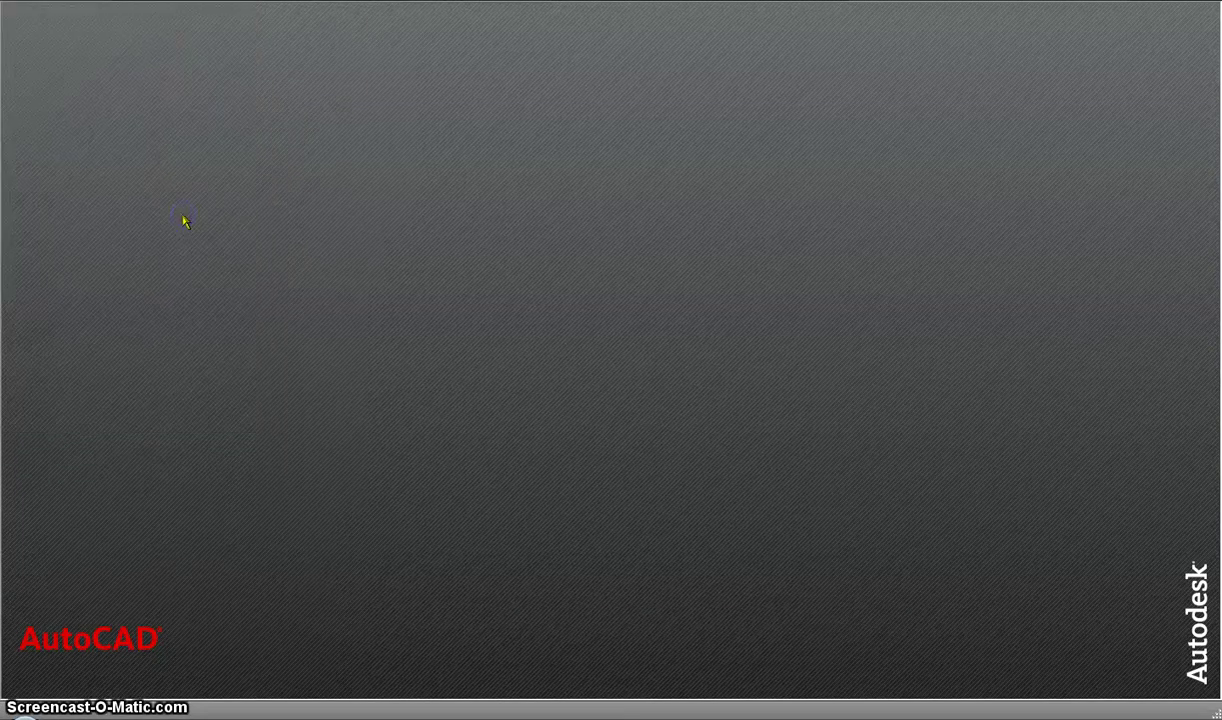
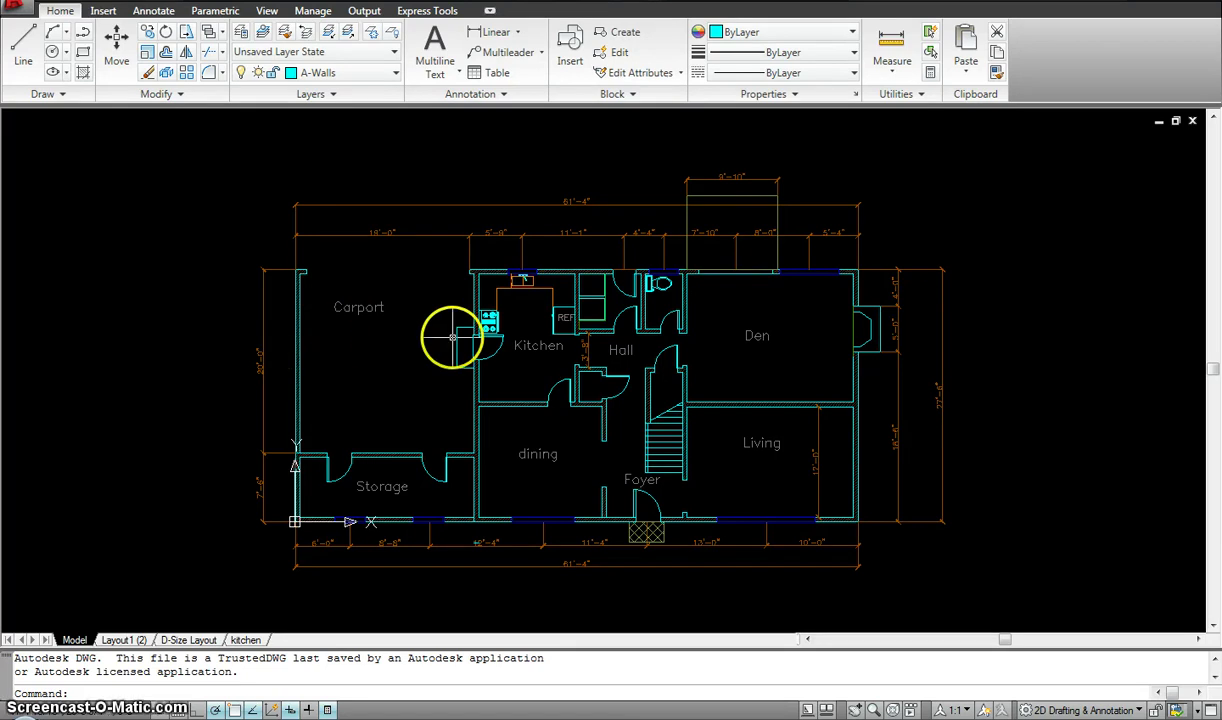
pyautogui.moveTo(426, 353); pyautogui.dragTo(422, 333, button='middle')
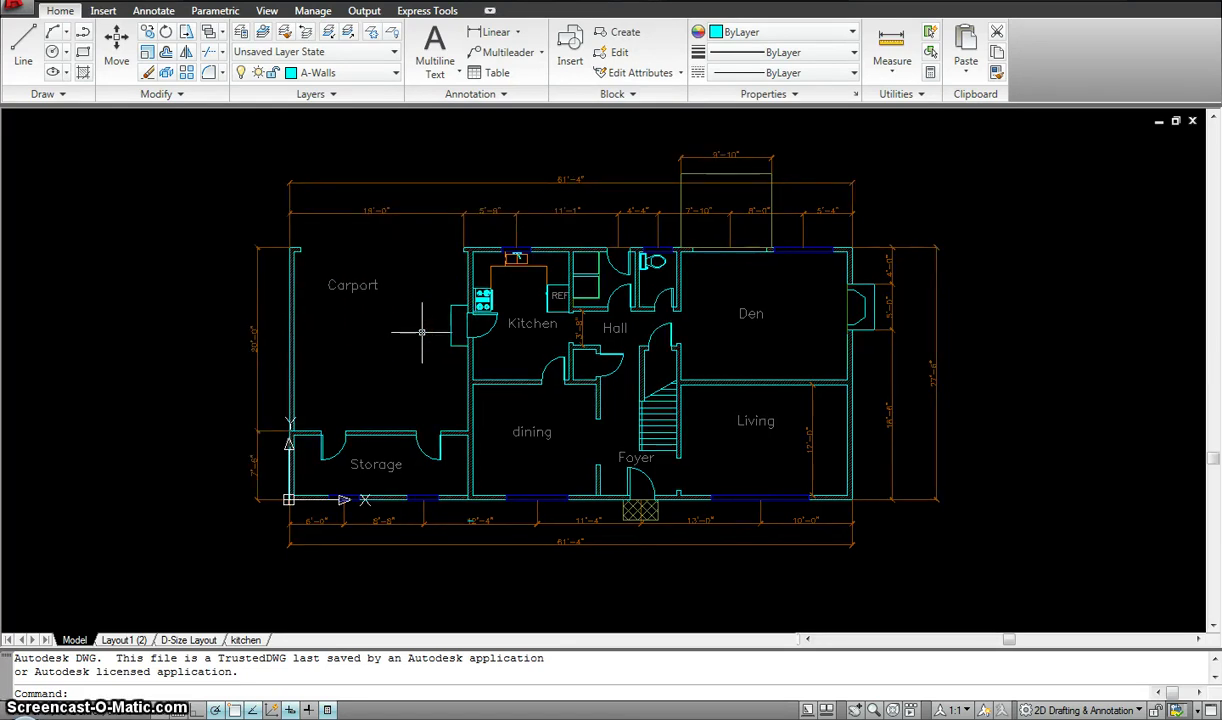
pyautogui.press('Escape')
pyautogui.press('Escape')
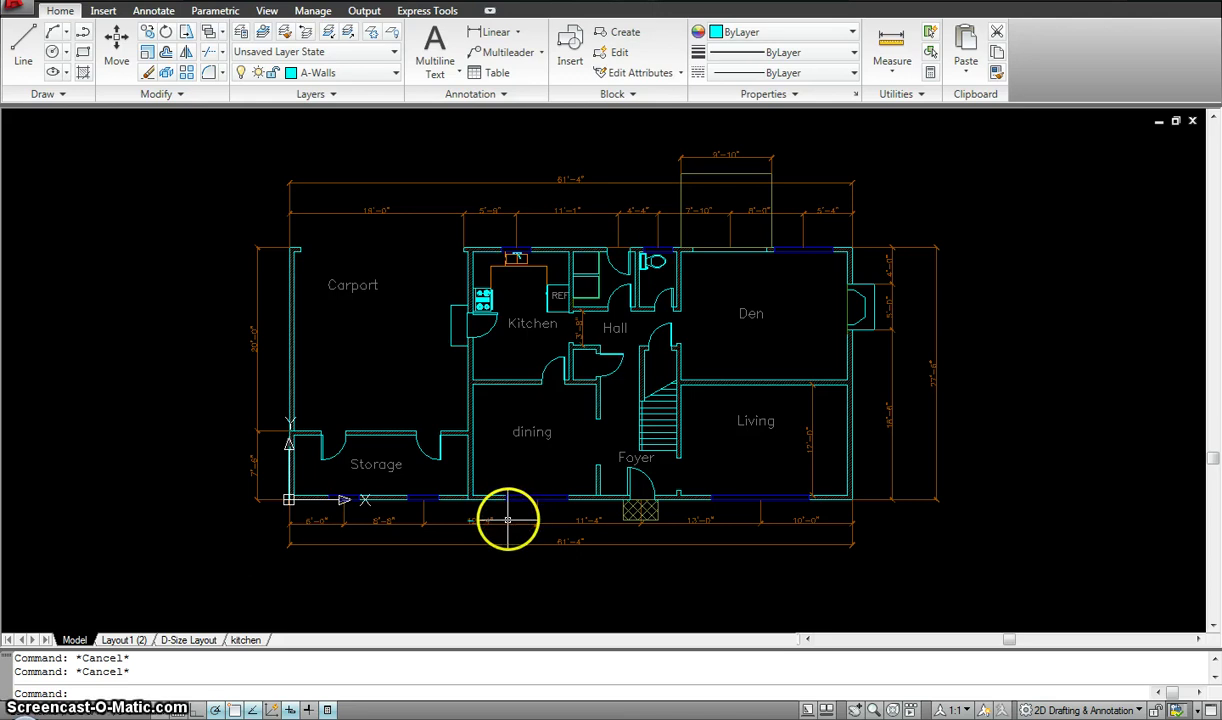
# Stretch the outer end of the carport and storage about 13'-3" to the left, moving the outer walls, labels and dimensions
pyautogui.write('s')
pyautogui.press('Return')
pyautogui.click(382, 577)
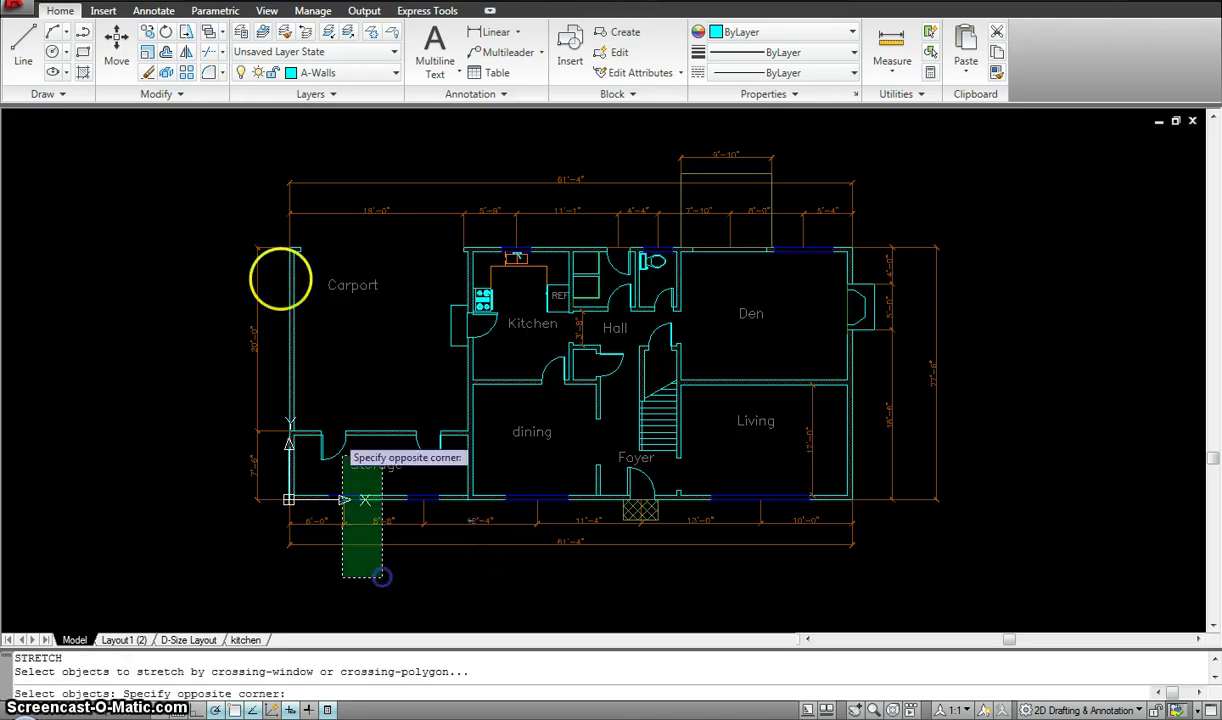
pyautogui.click(186, 147)
pyautogui.press('Return')
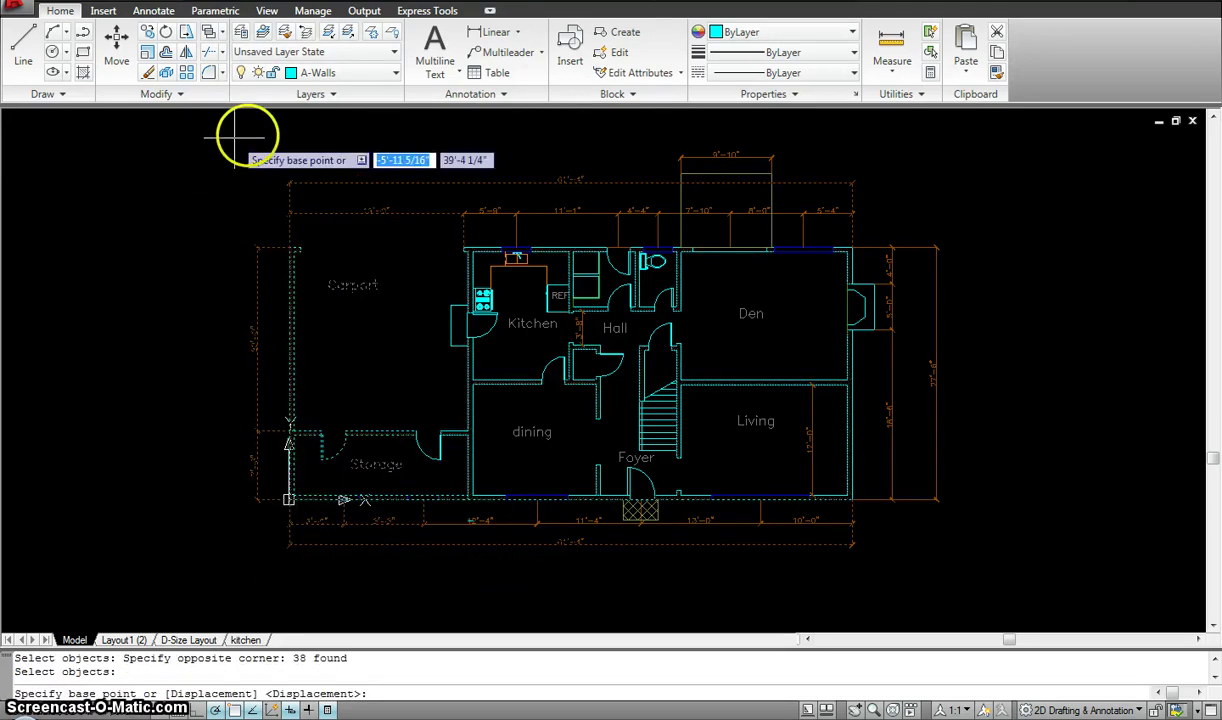
pyautogui.click(277, 139)
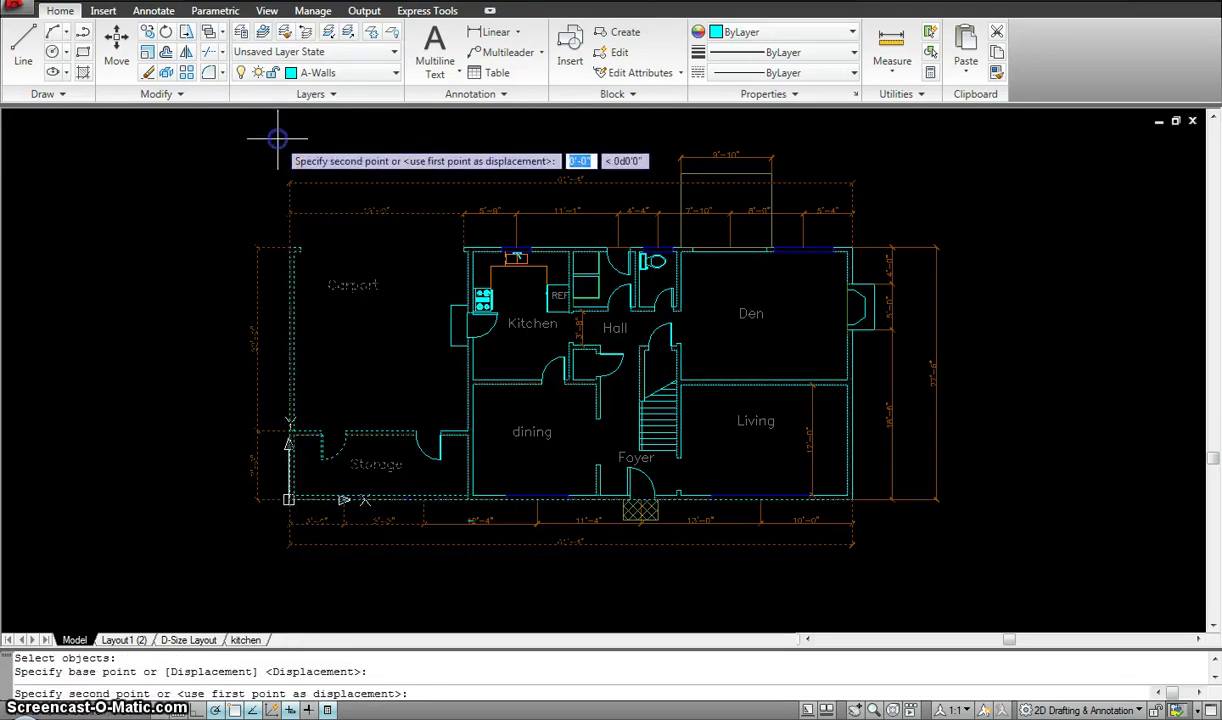
pyautogui.click(156, 138)
pyautogui.press('Escape')
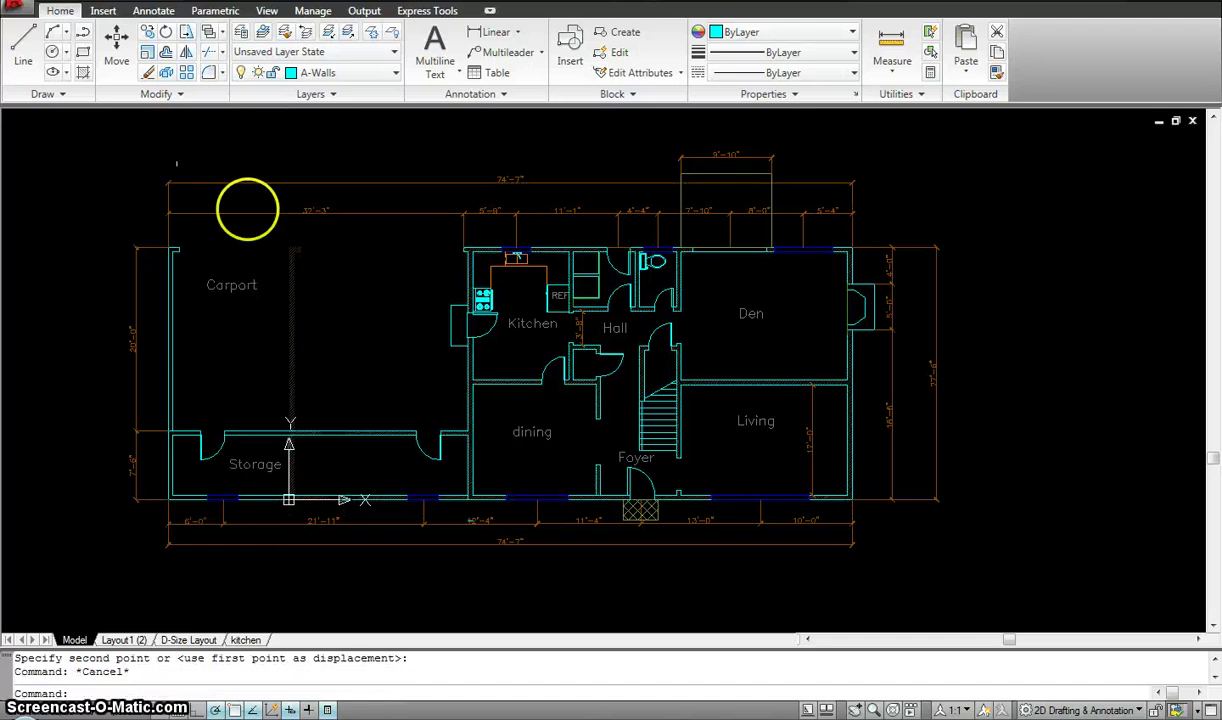
# Erase the leftover strip of wall hatch inside the enlarged carport
pyautogui.write('e')
pyautogui.press('Return')
pyautogui.click(335, 310)
pyautogui.click(262, 288)
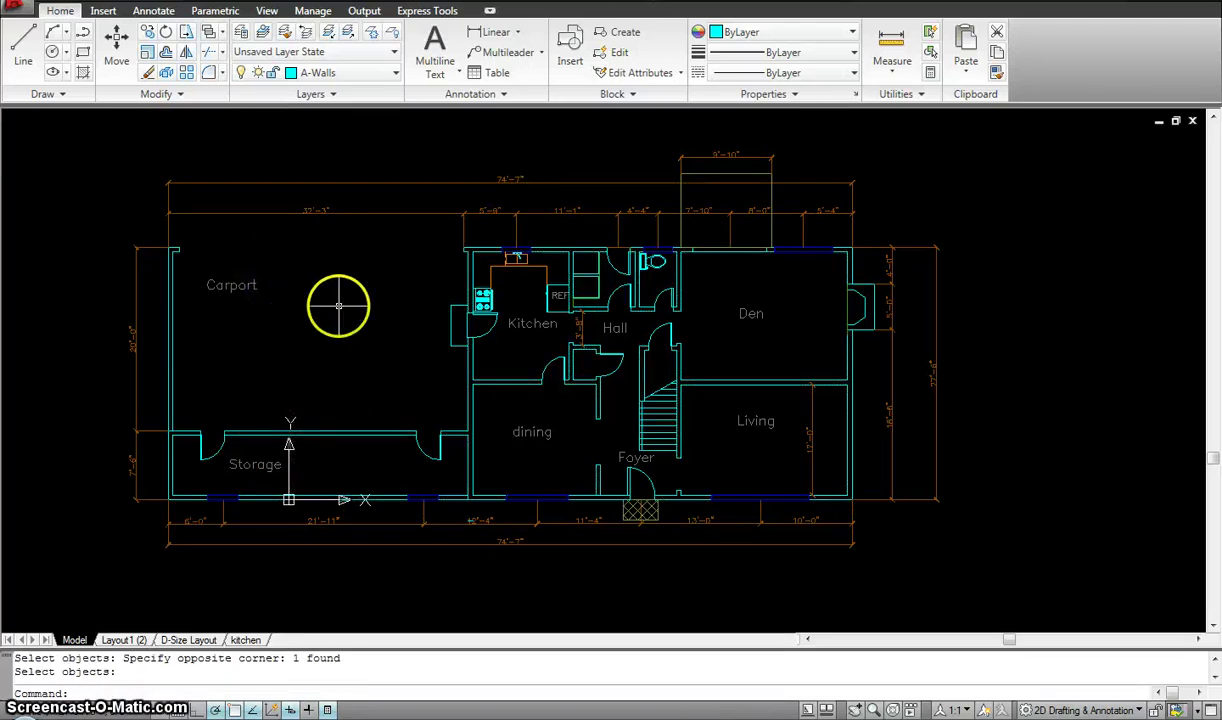
pyautogui.moveTo(319, 349); pyautogui.dragTo(387, 322, button='middle')
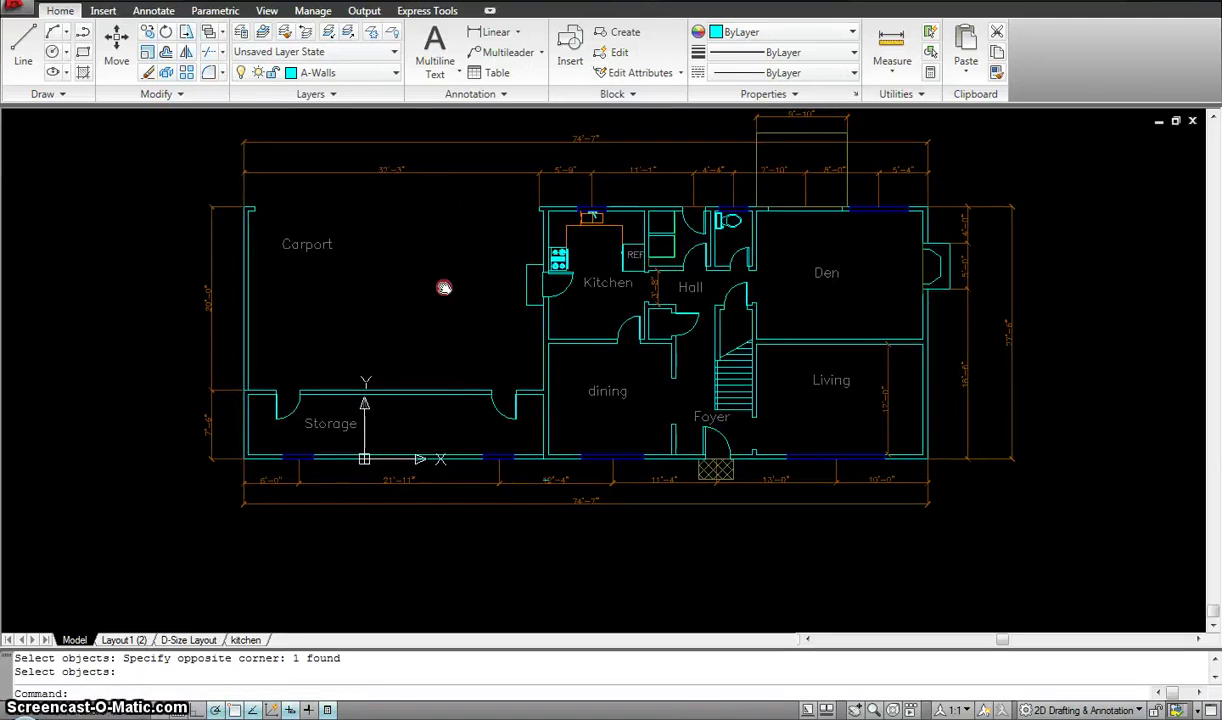
pyautogui.moveTo(444, 288); pyautogui.dragTo(468, 224, button='middle')
pyautogui.press('Return')
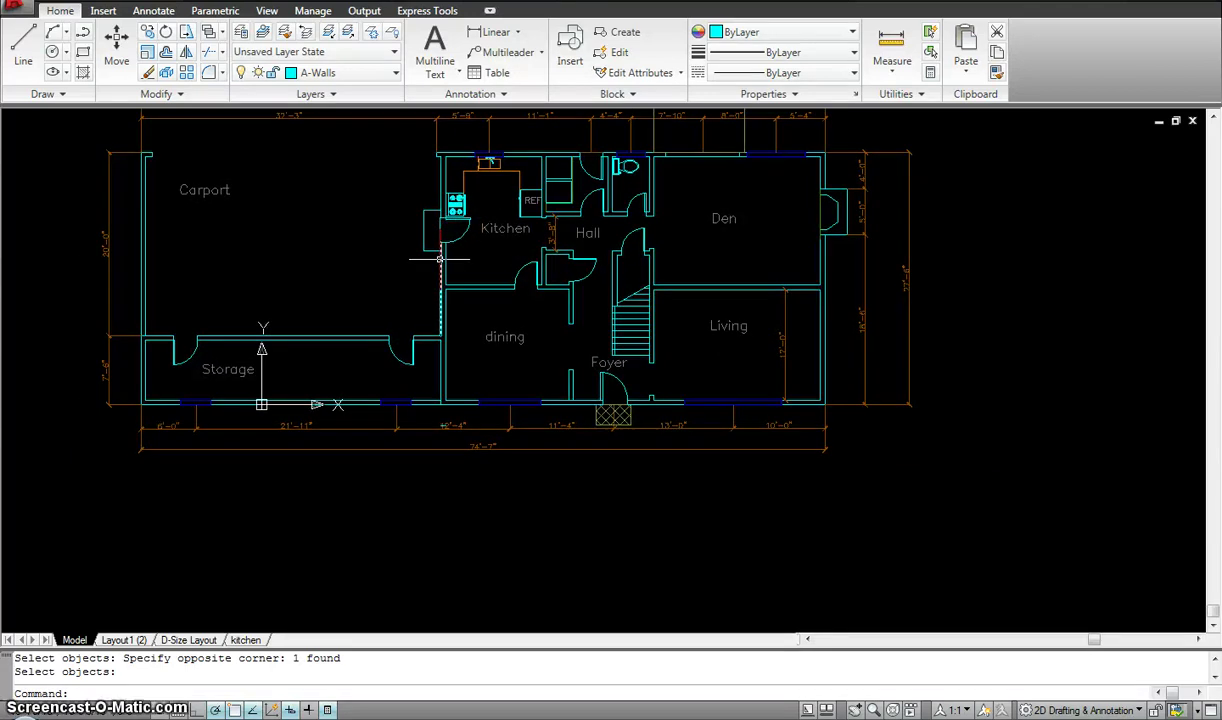
# Stretch the wall and doors between the carport and storage upward, making the storage about 11'-7" deep
pyautogui.write('s')
pyautogui.press('Return')
pyautogui.click(461, 371)
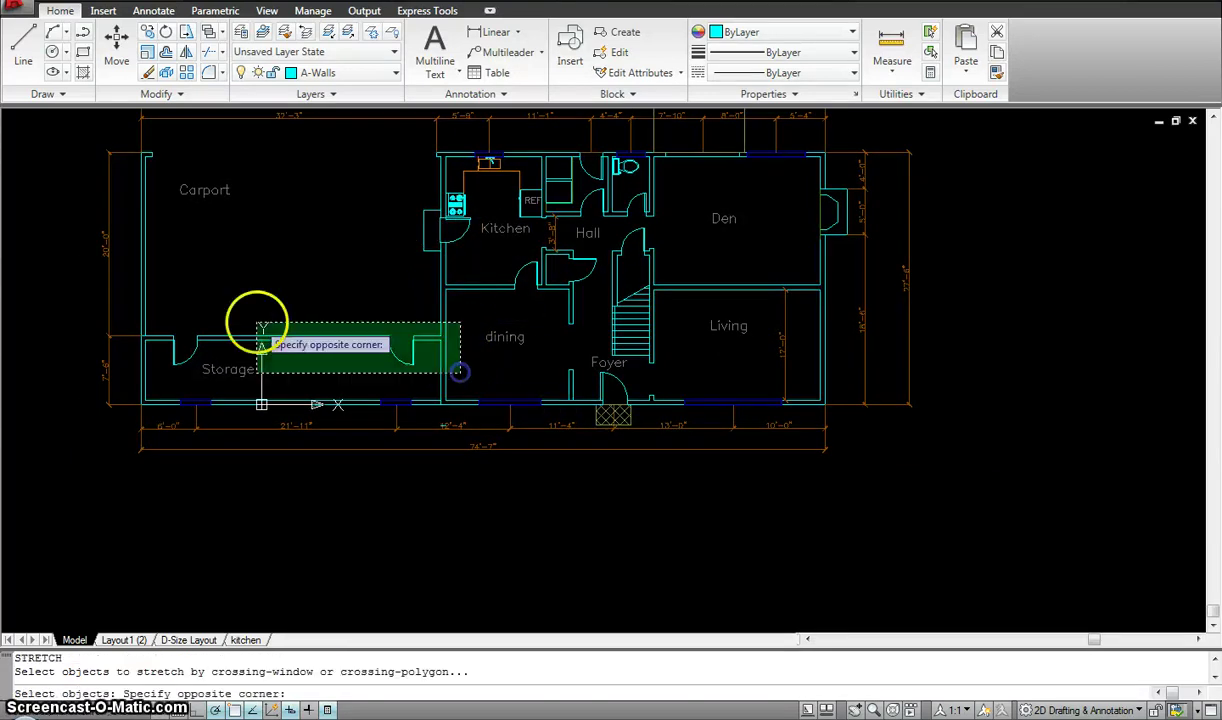
pyautogui.click(100, 320)
pyautogui.press('Return')
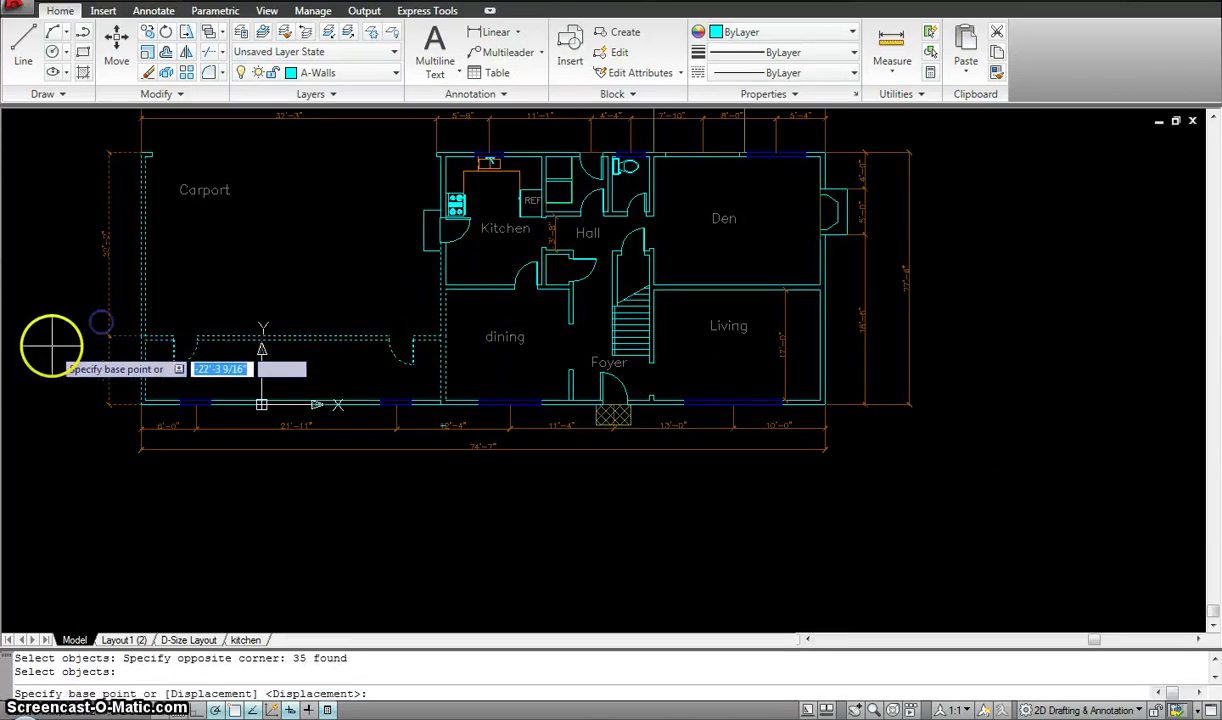
pyautogui.click(44, 342)
pyautogui.click(50, 310)
pyautogui.press('Escape')
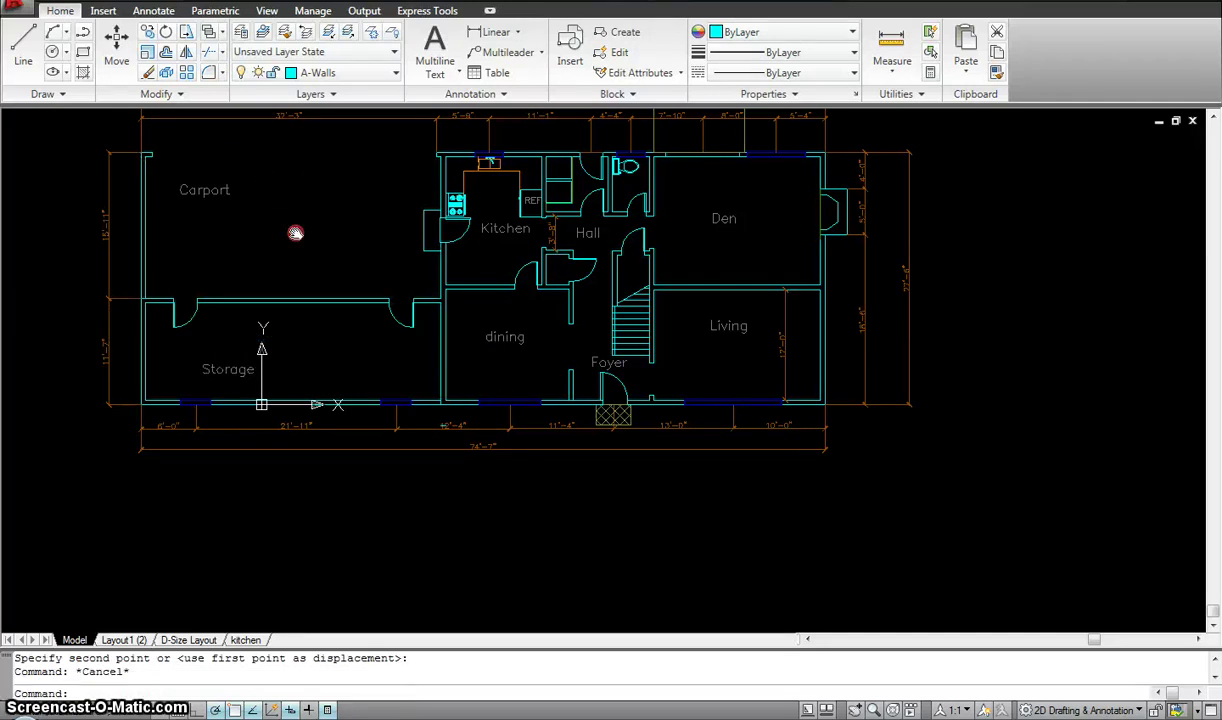
# Save and close the modified first floor plan drawing
pyautogui.moveTo(265, 171); pyautogui.dragTo(311, 268, button='middle')
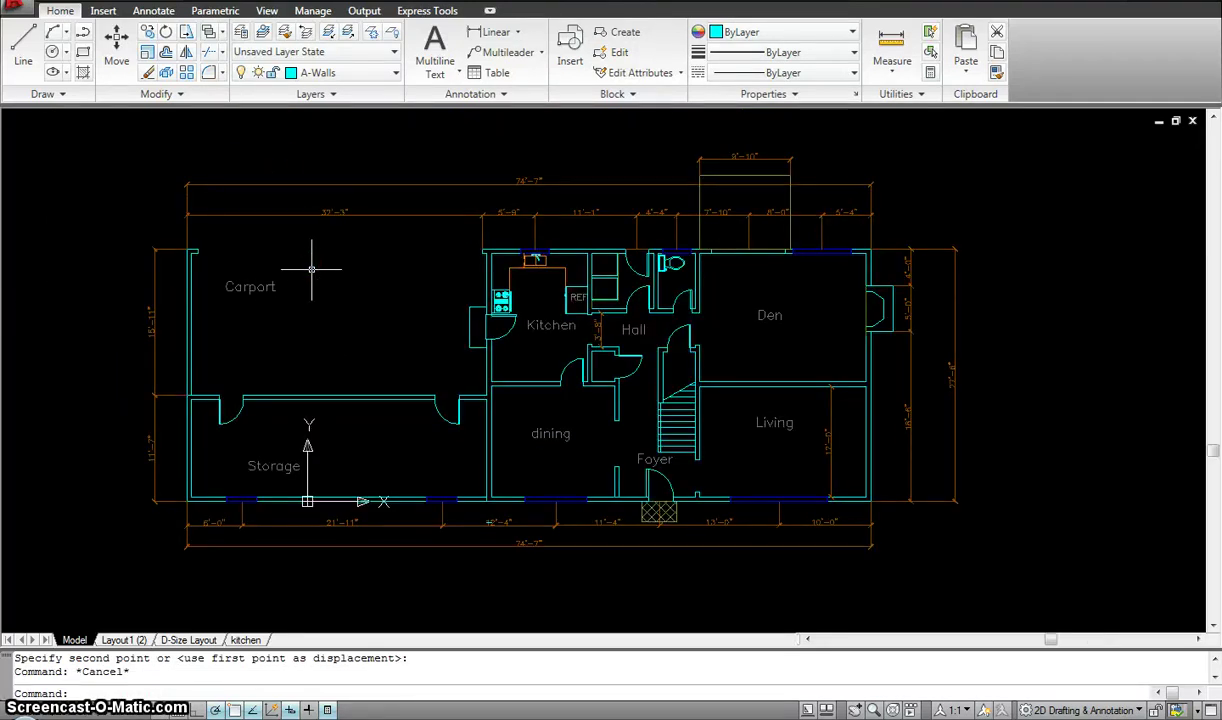
pyautogui.hotkey('ctrl', 's')
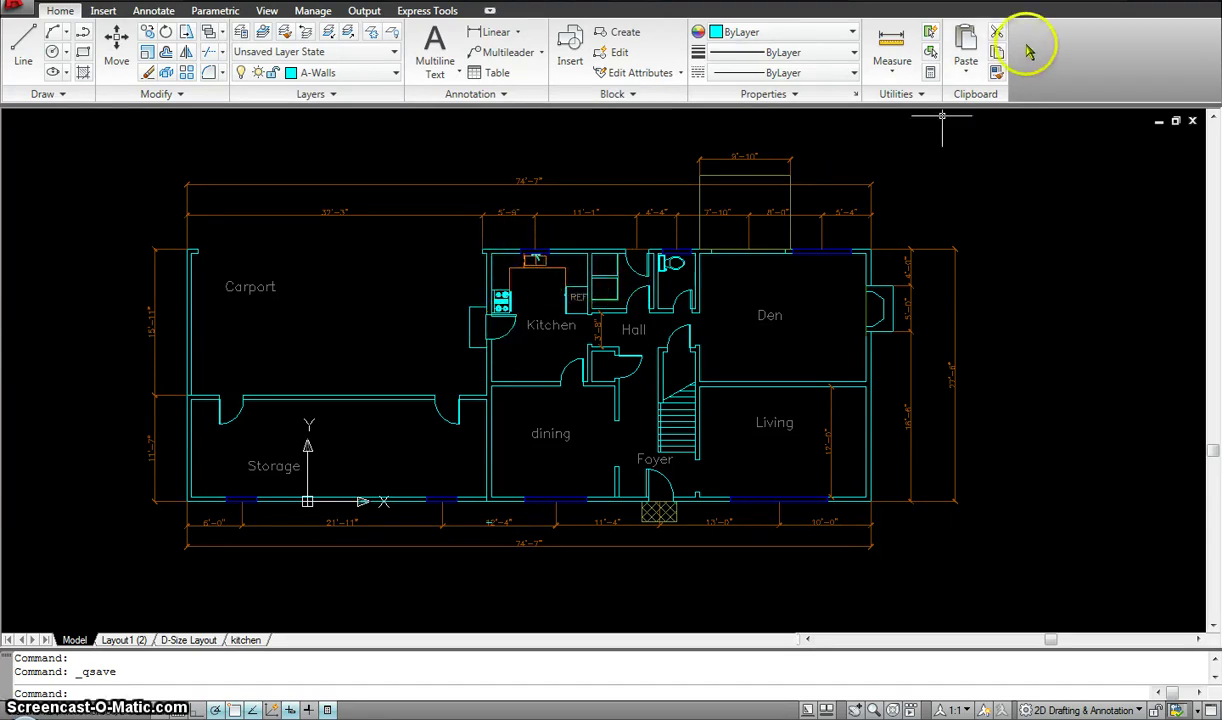
pyautogui.click(1192, 120)
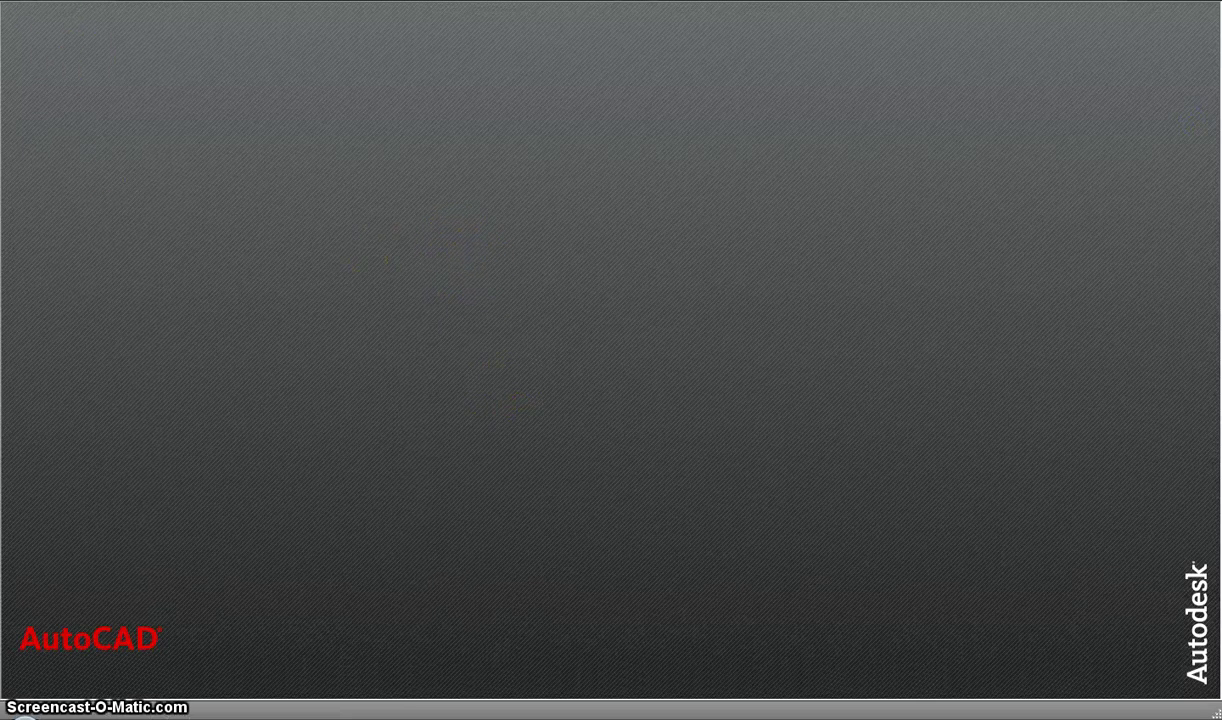
# Open First floor electrical.dwg and check the referenced floor plan around the carport and storage
pyautogui.click(22, 14)
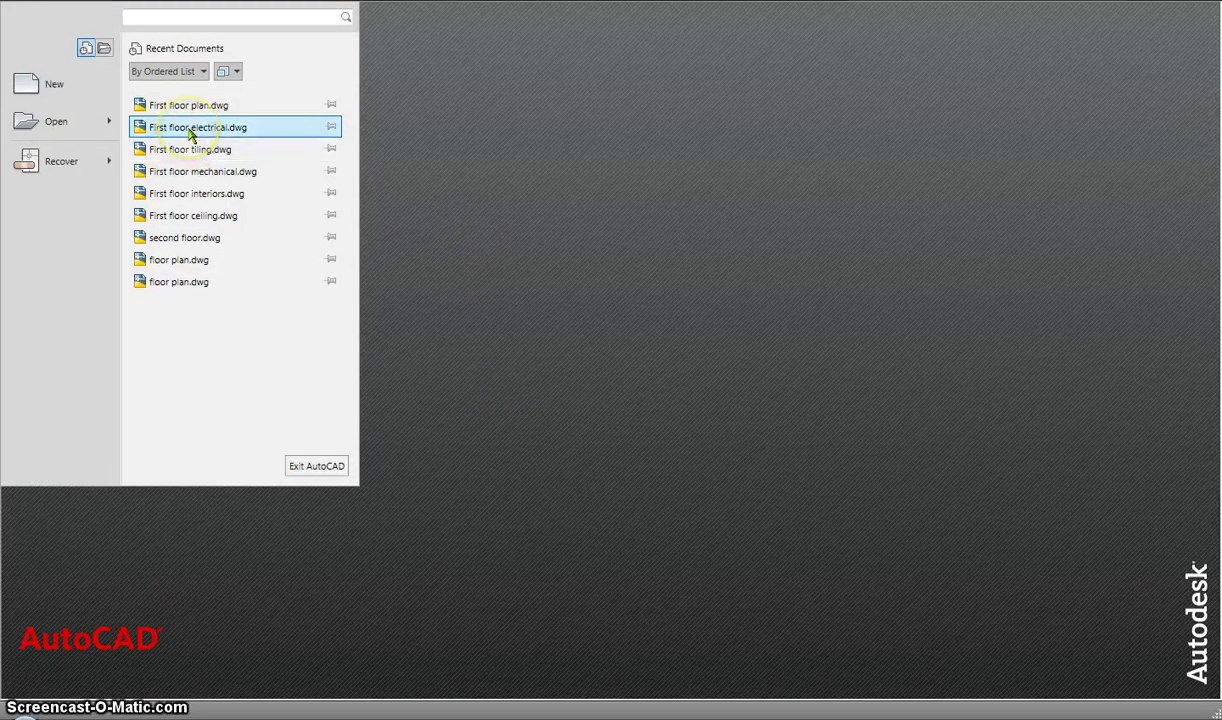
pyautogui.moveTo(190, 135)
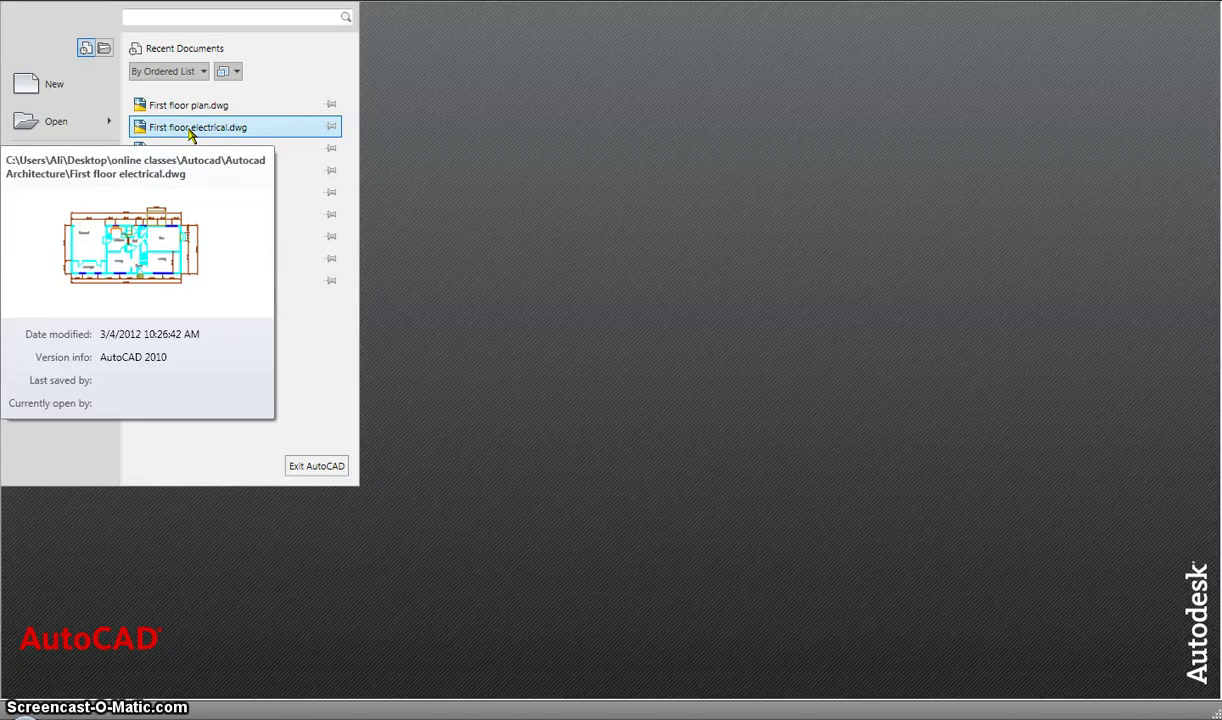
pyautogui.click(190, 135)
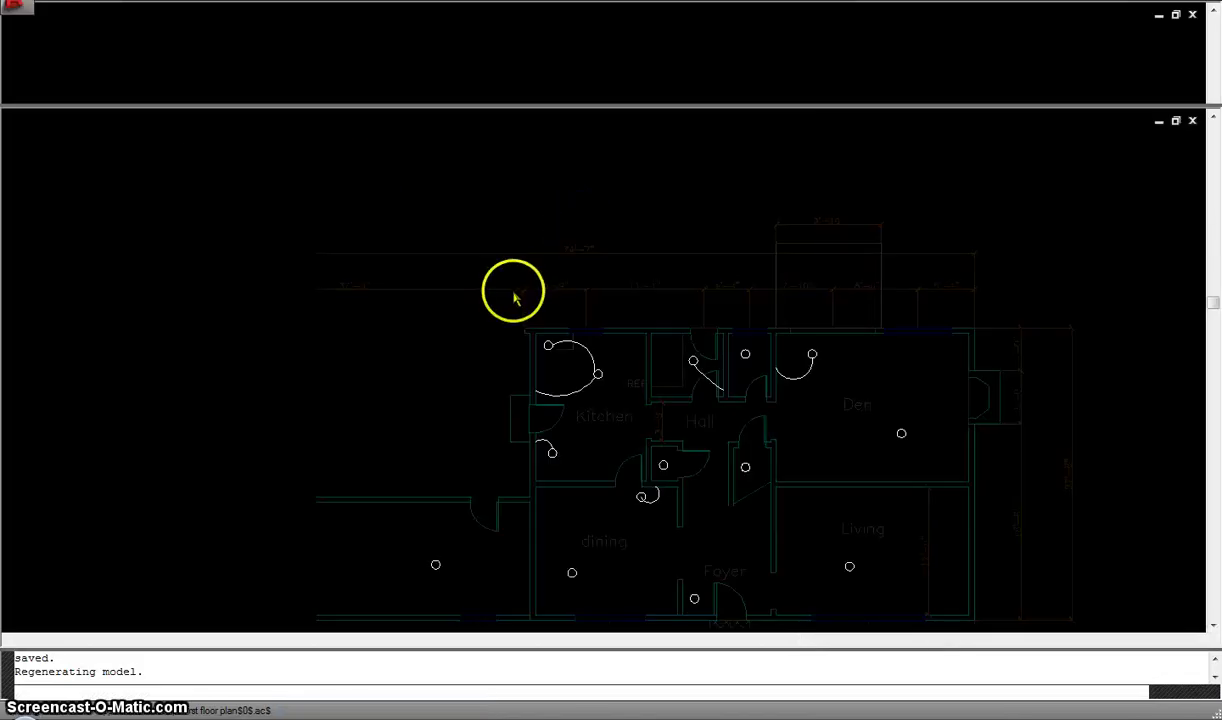
pyautogui.scroll(-4, 480, 316)
pyautogui.scroll(5, 413, 285)
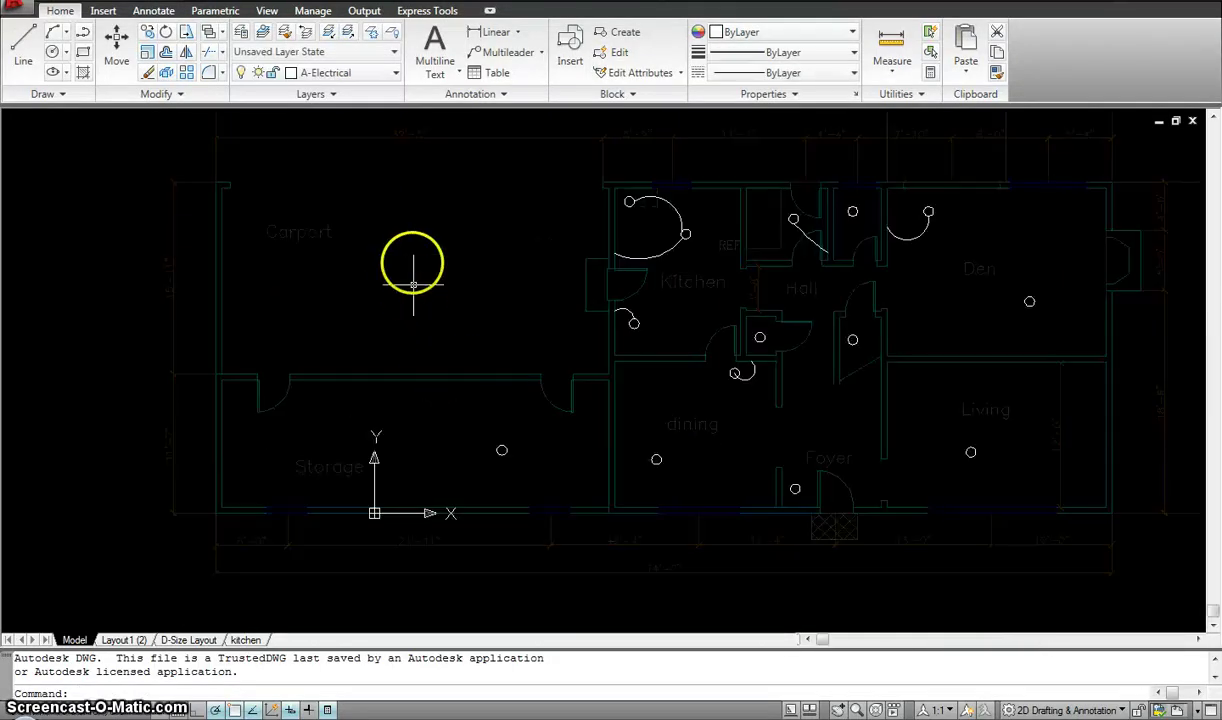
# Open First floor tiling.dwg and First floor mechanical.dwg to check the referenced floor plan in each
pyautogui.click(25, 12)
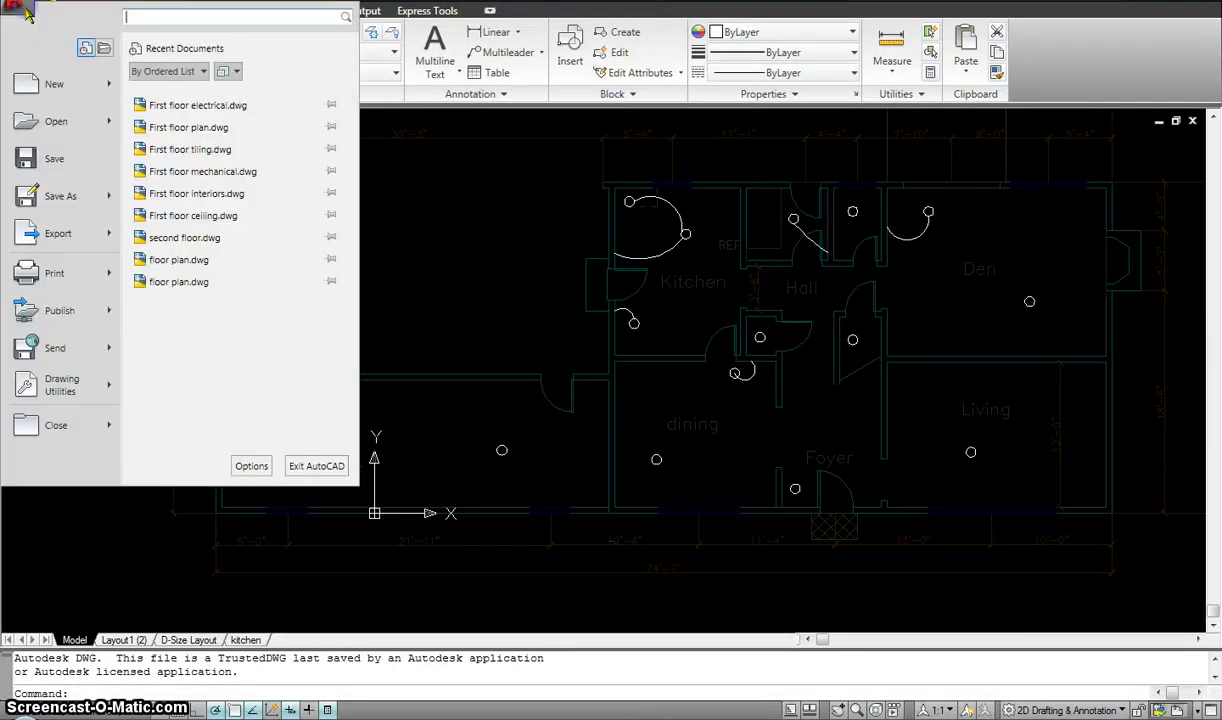
pyautogui.click(194, 155)
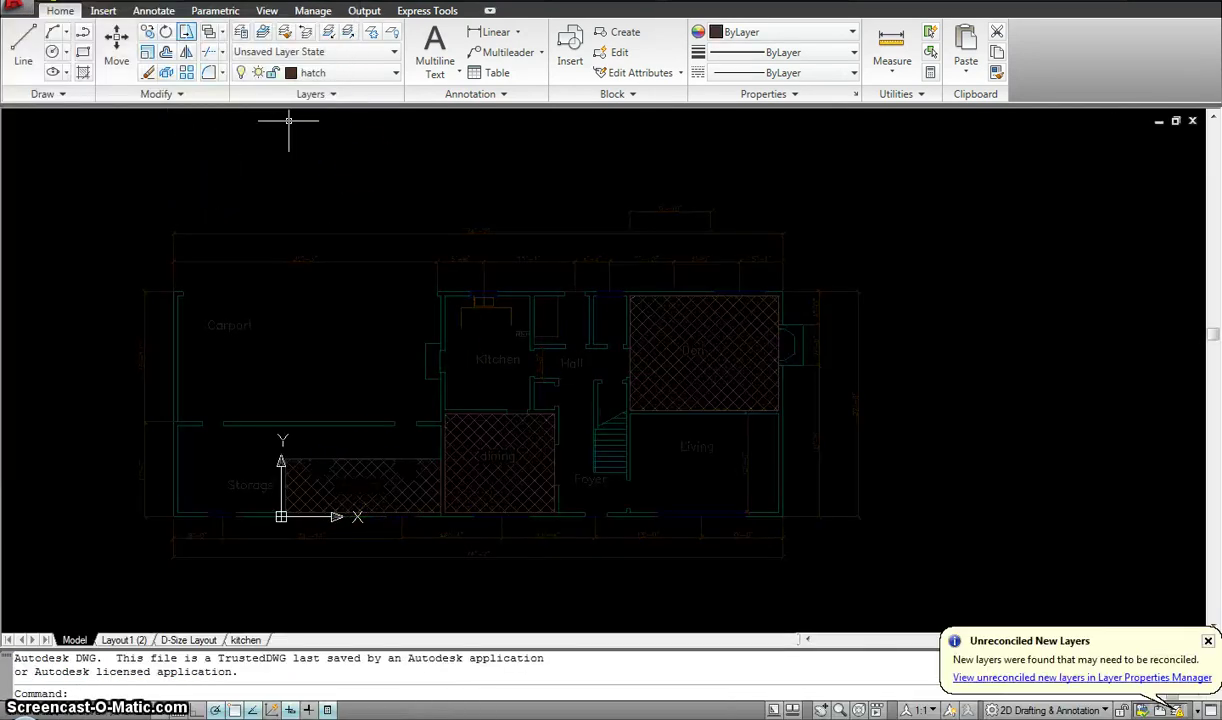
pyautogui.click(28, 13)
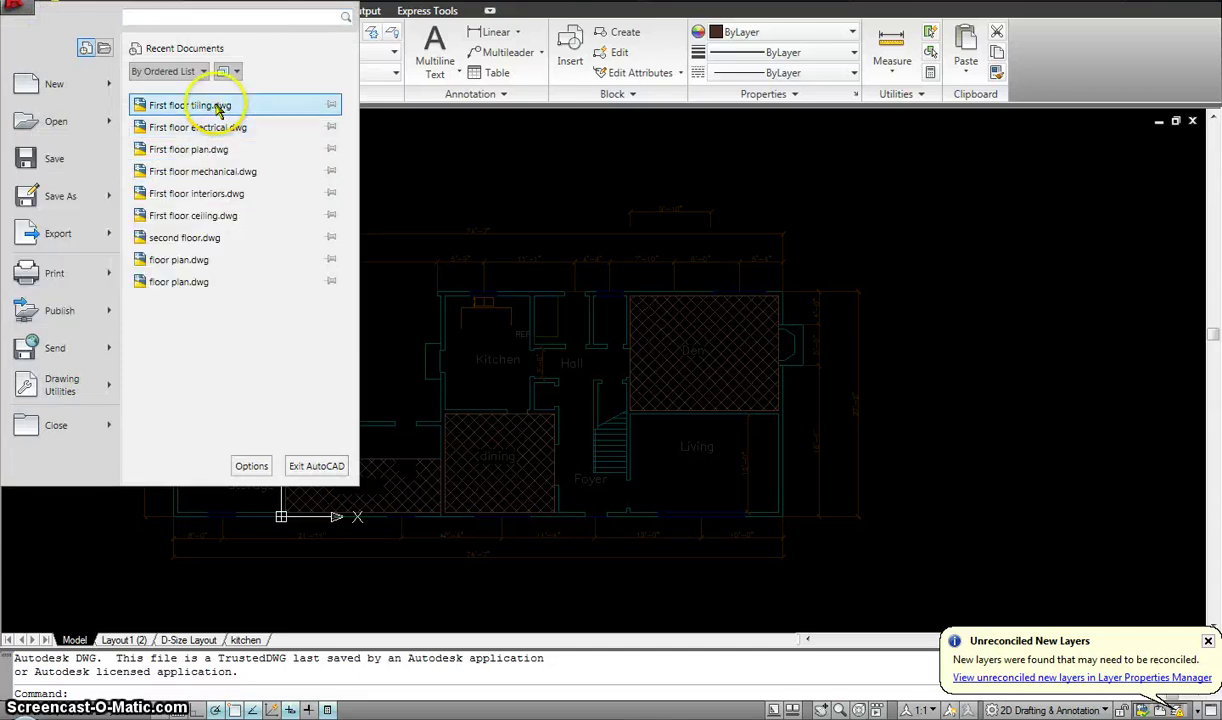
pyautogui.click(212, 172)
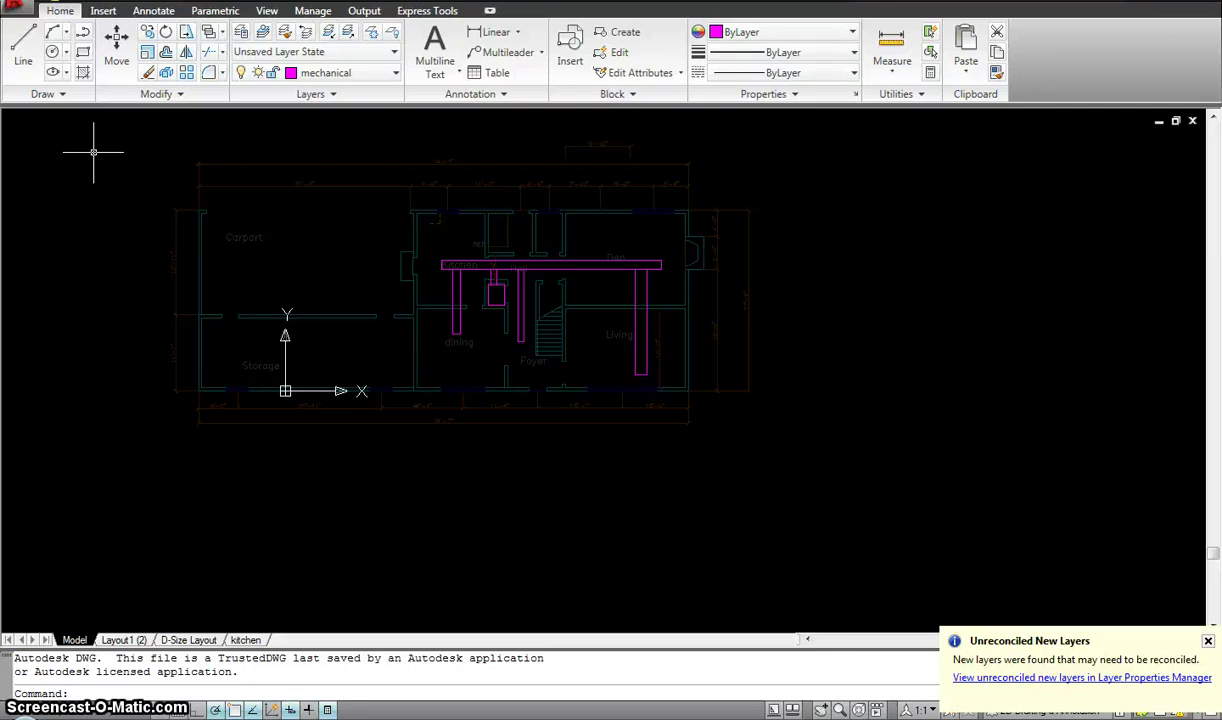
# Reopen First floor plan.dwg and clear any active command
pyautogui.click(33, 12)
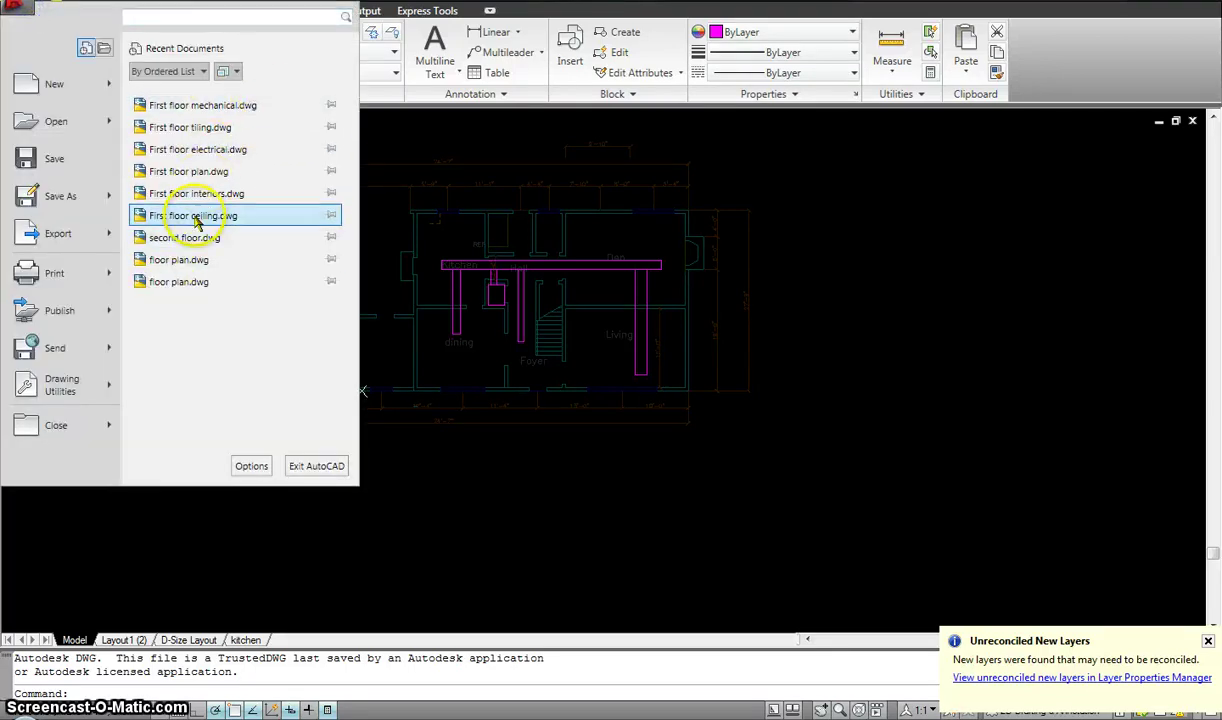
pyautogui.click(199, 172)
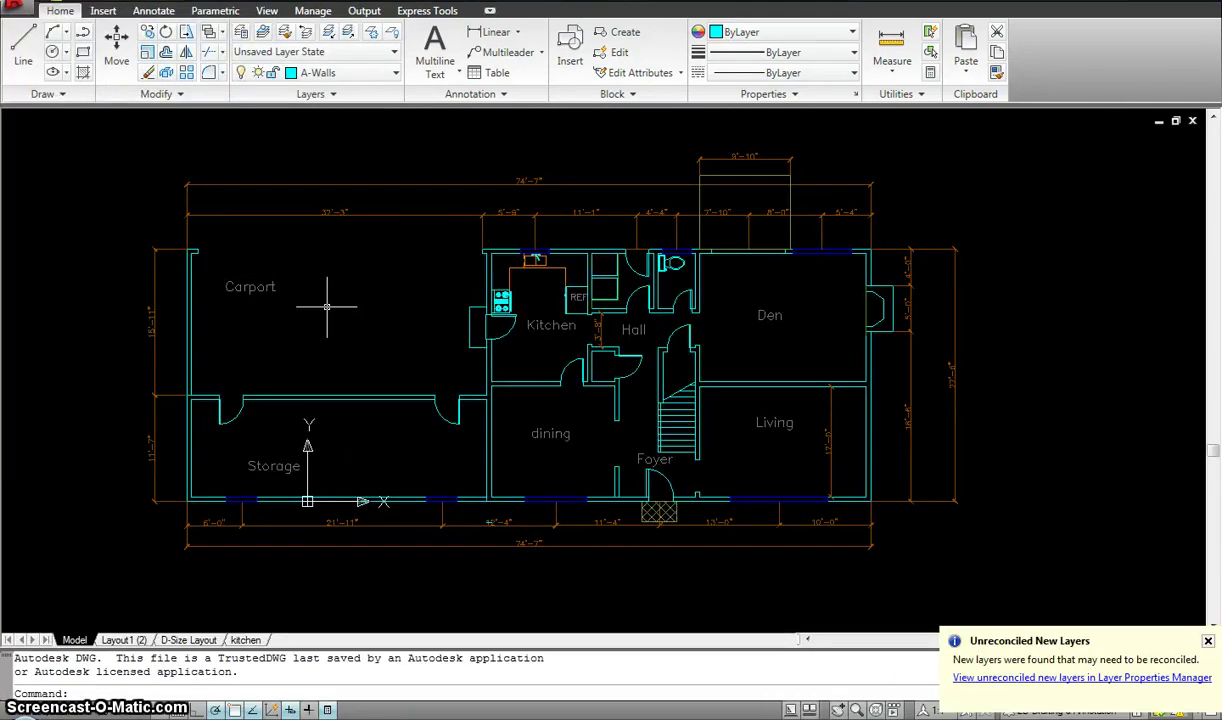
pyautogui.hotkey('ctrl', 'x')
pyautogui.press('Escape')
pyautogui.press('Escape')
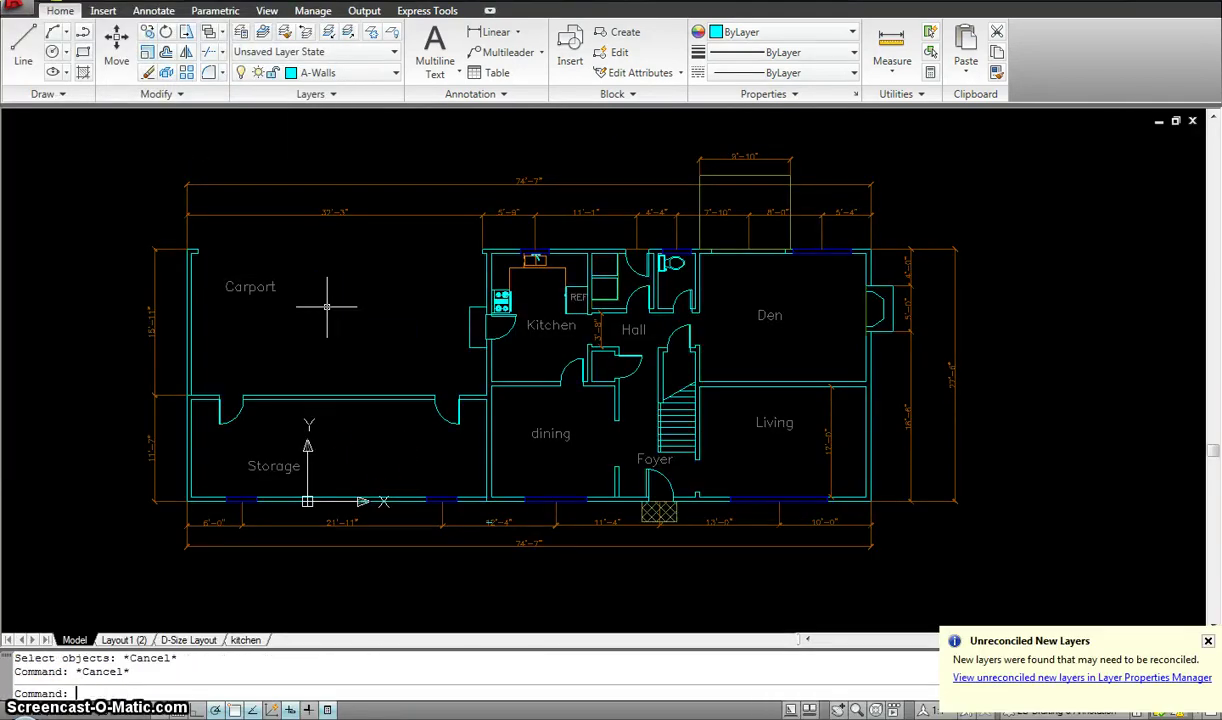
# Stretch the outer end of the carport and storage inward until the carport is about 12'-10" wide
pyautogui.hotkey('ctrl', 'z')
pyautogui.press('Escape')
pyautogui.press('Escape')
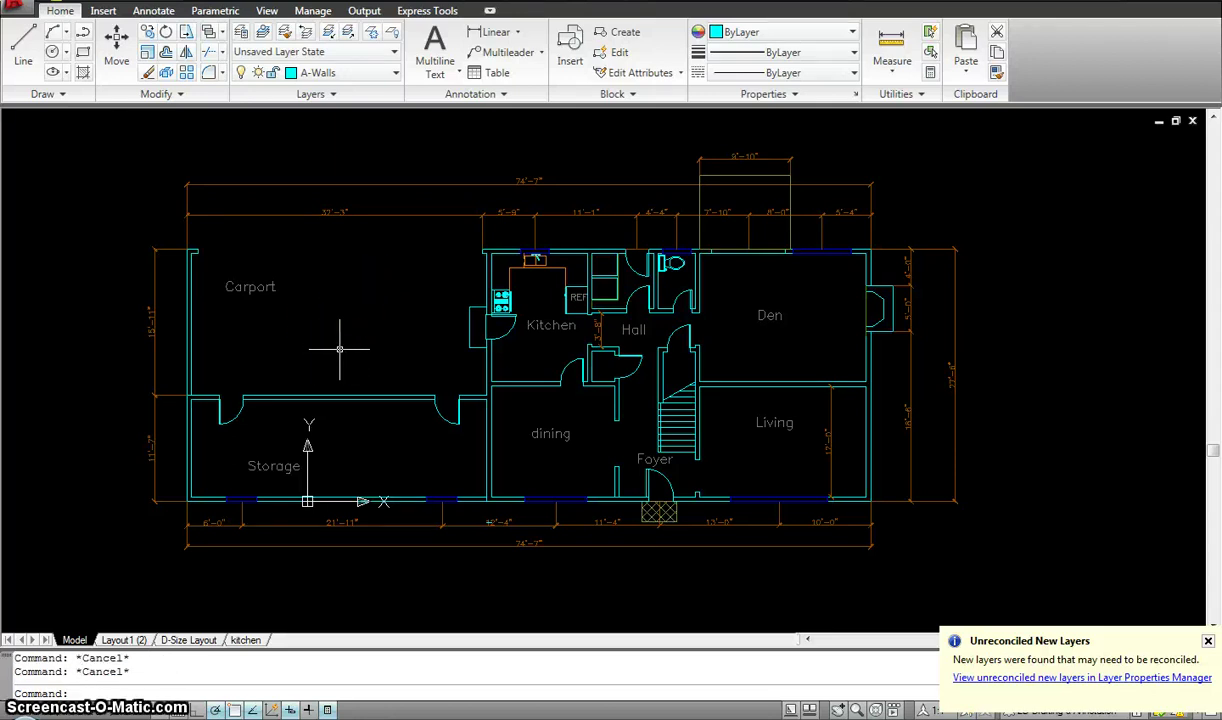
pyautogui.write('s')
pyautogui.press('Return')
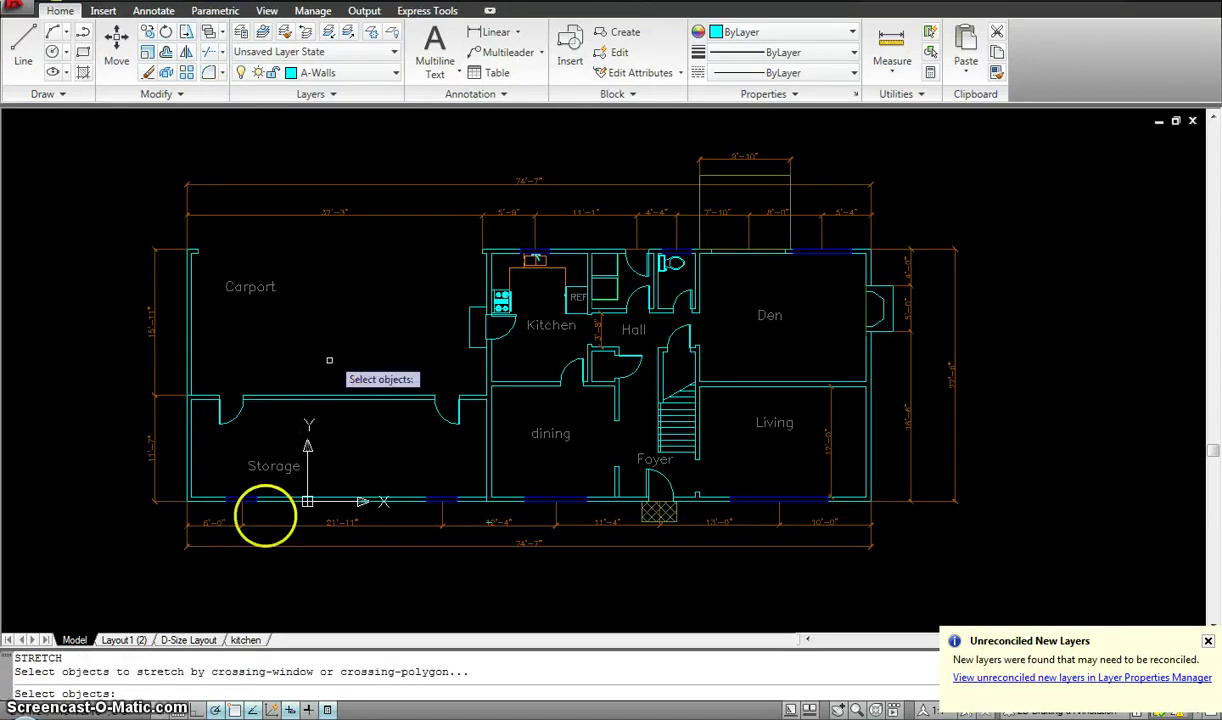
pyautogui.click(321, 627)
pyautogui.click(94, 137)
pyautogui.press('Return')
pyautogui.click(81, 172)
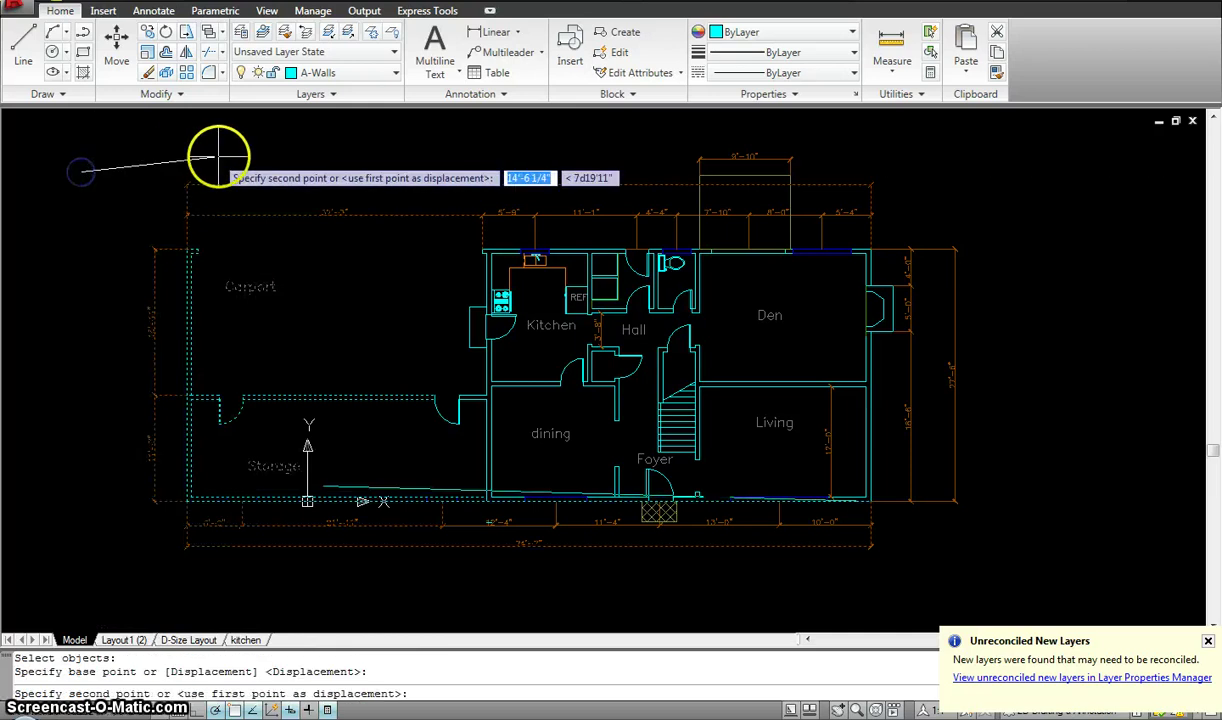
pyautogui.click(259, 171)
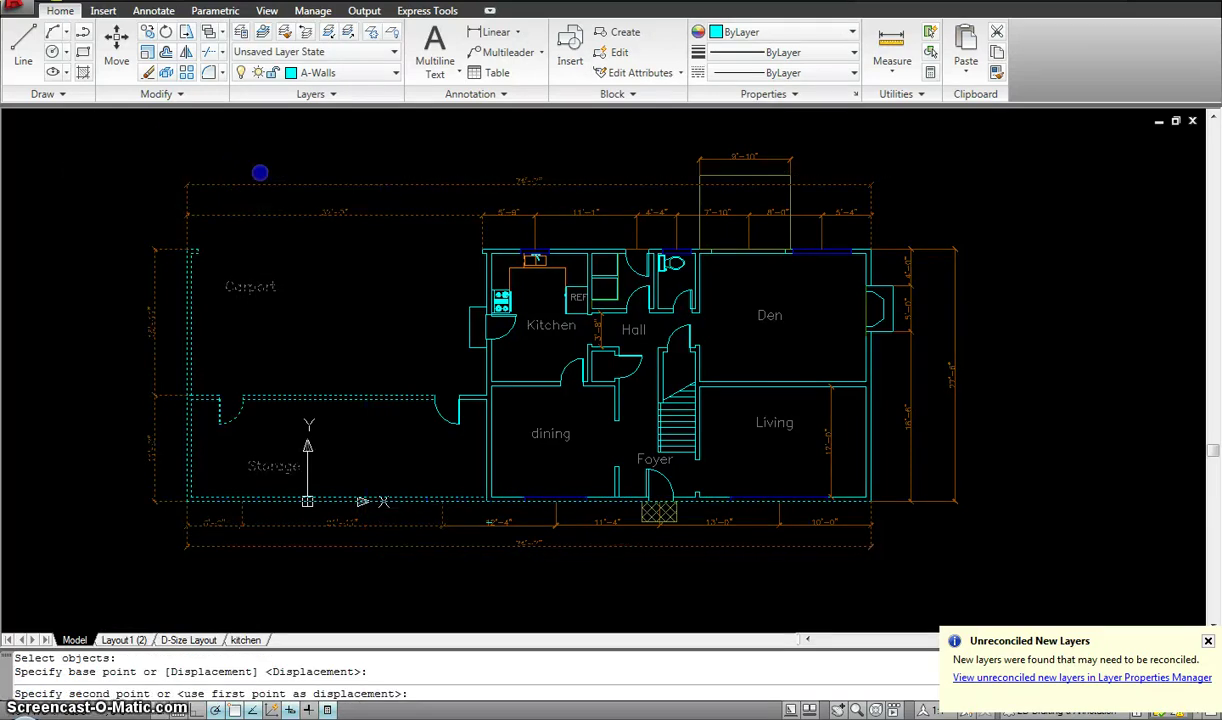
# Stretch the wall between the carport and storage toward the storage, leaving the storage about 8'-8" deep
pyautogui.press('Return')
pyautogui.click(510, 432)
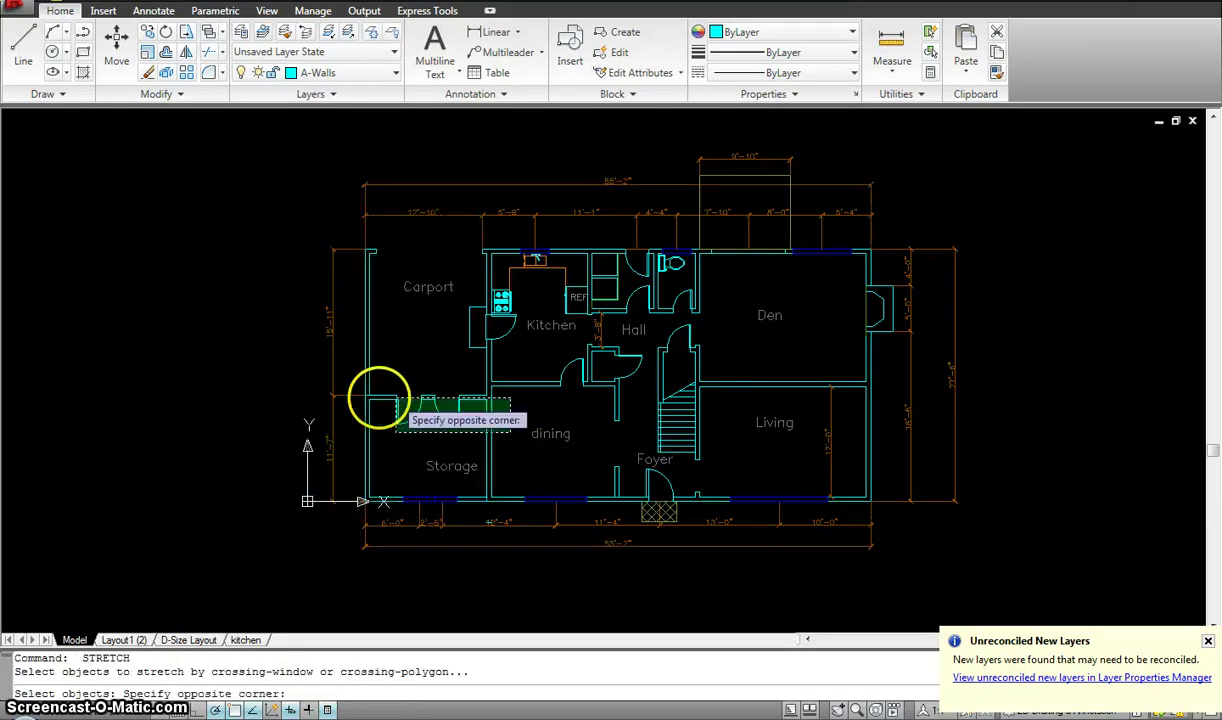
pyautogui.click(320, 393)
pyautogui.press('Return')
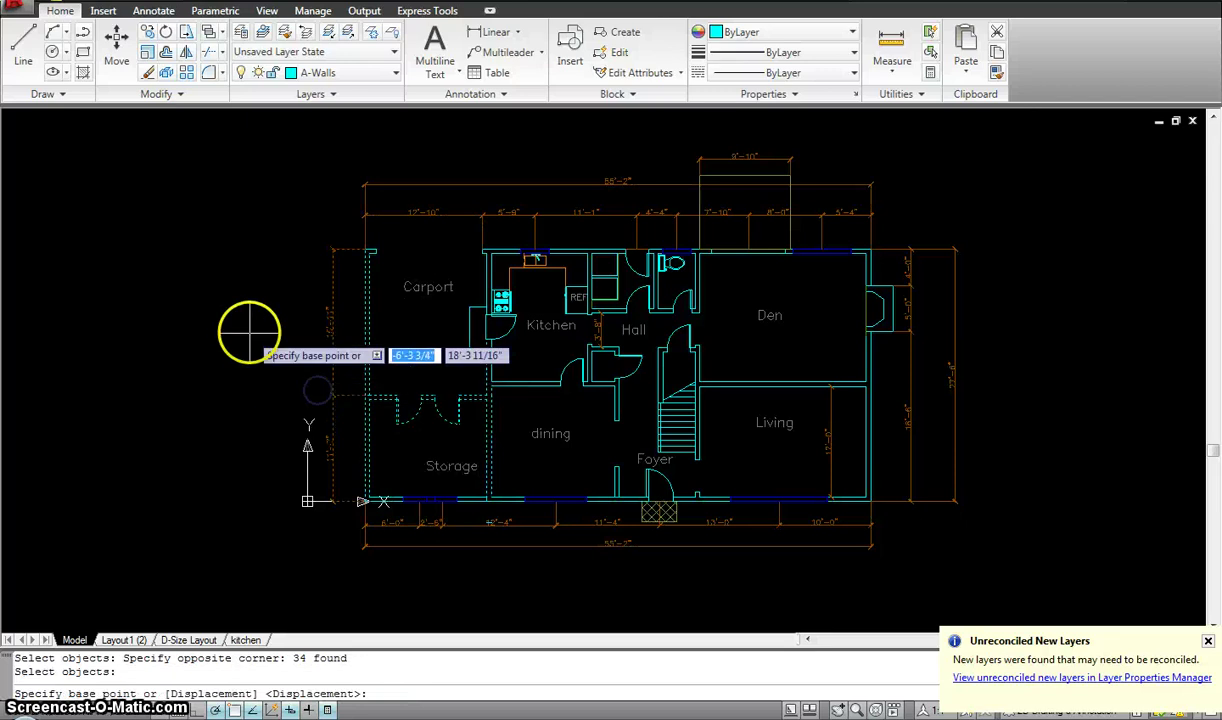
pyautogui.click(247, 338)
pyautogui.click(249, 359)
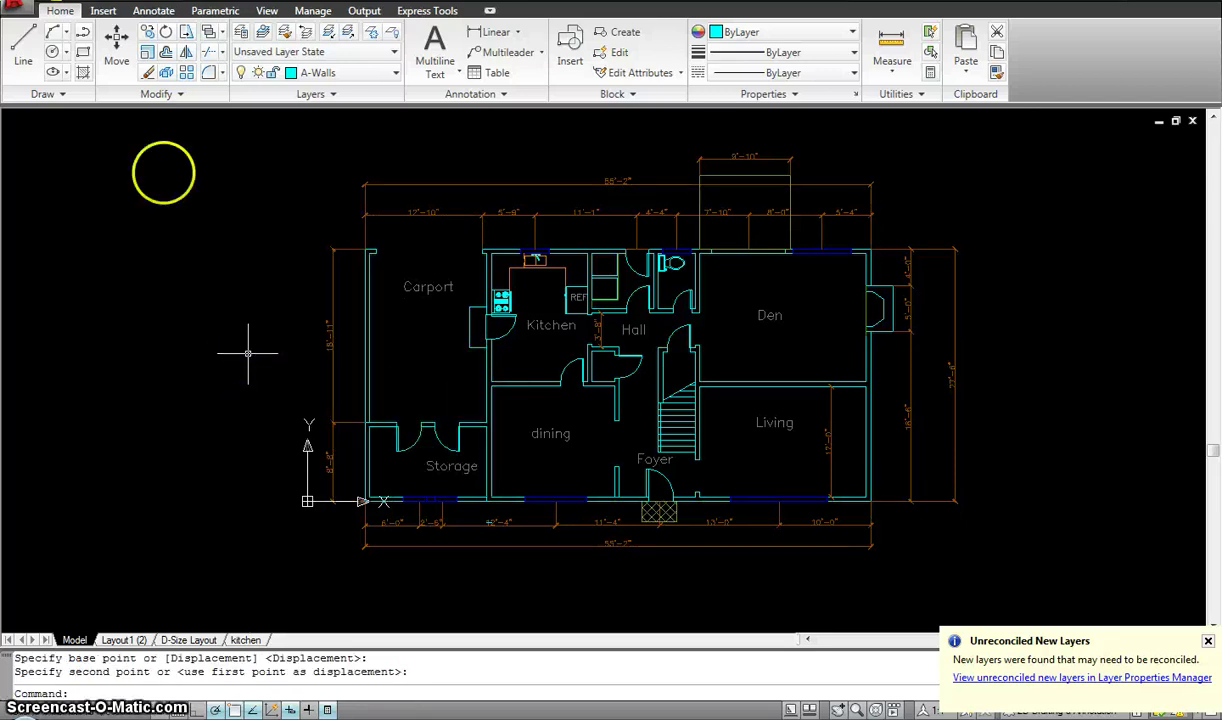
# Stretch the outer end of the carport and storage back outward to a carport width of about 19'-0", then save the floor plan
pyautogui.click(148, 72)
pyautogui.click(410, 578)
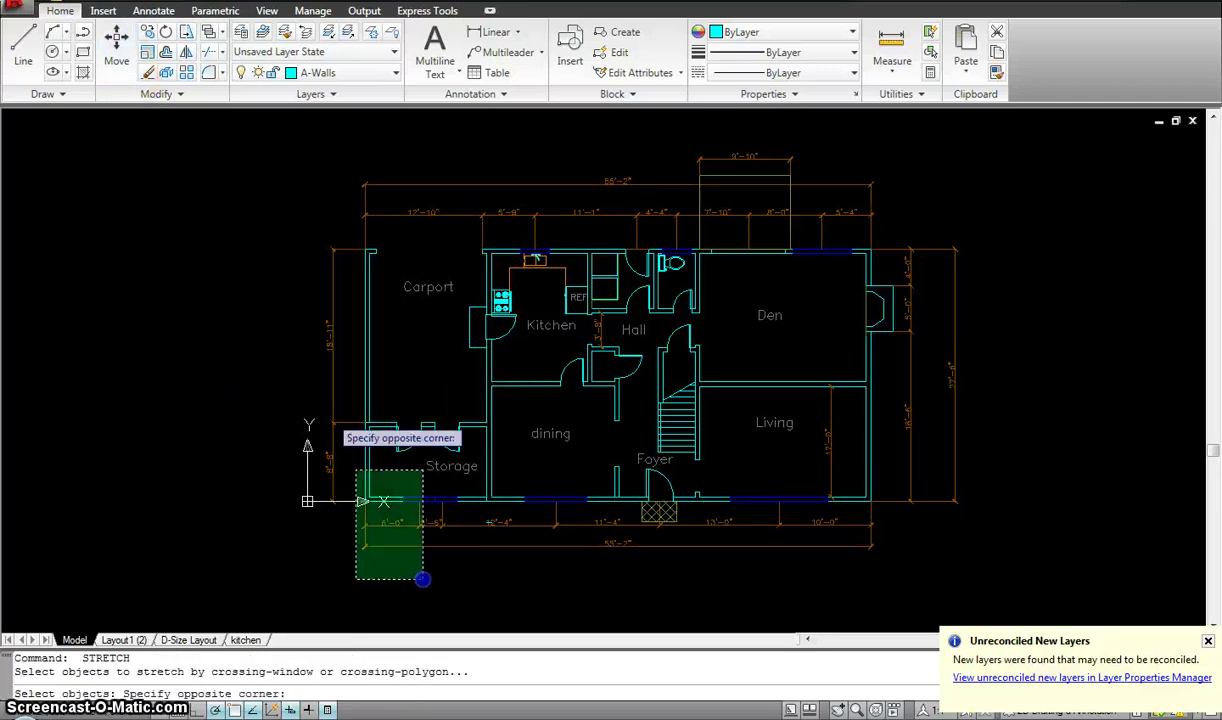
pyautogui.click(262, 158)
pyautogui.press('Return')
pyautogui.click(257, 193)
pyautogui.click(218, 193)
pyautogui.click(70, 692)
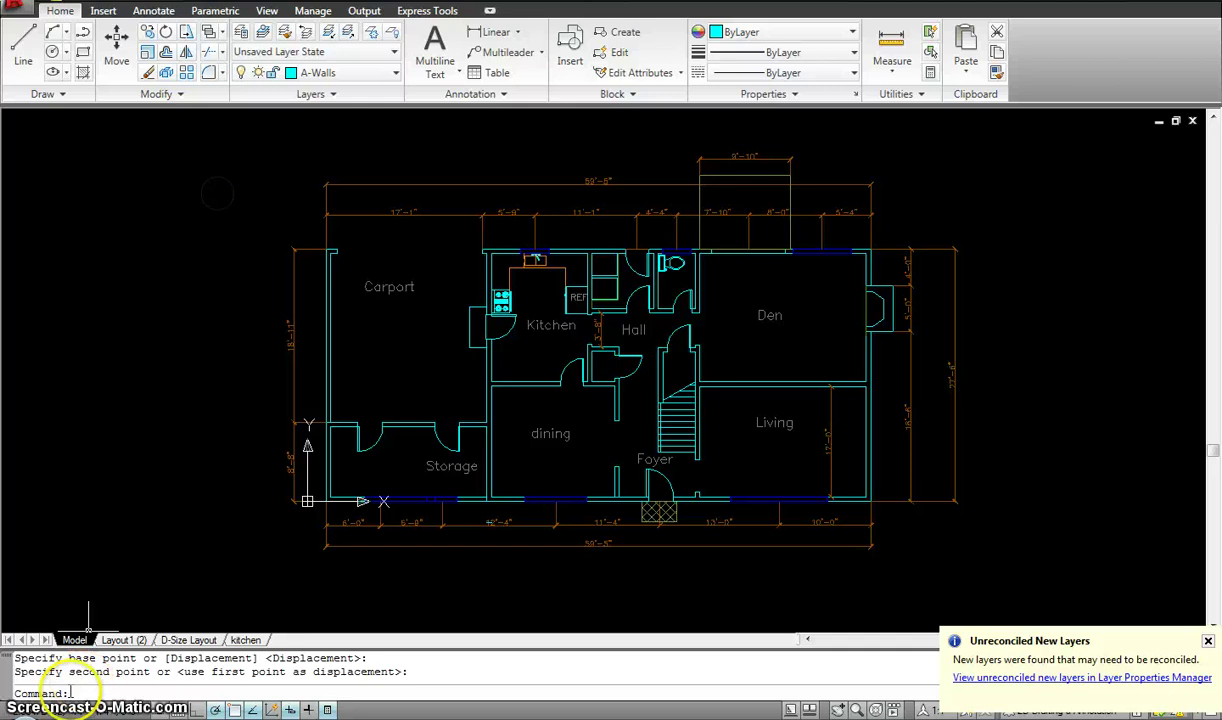
pyautogui.scroll(-1, 123, 205)
pyautogui.hotkey('ctrl', 's')
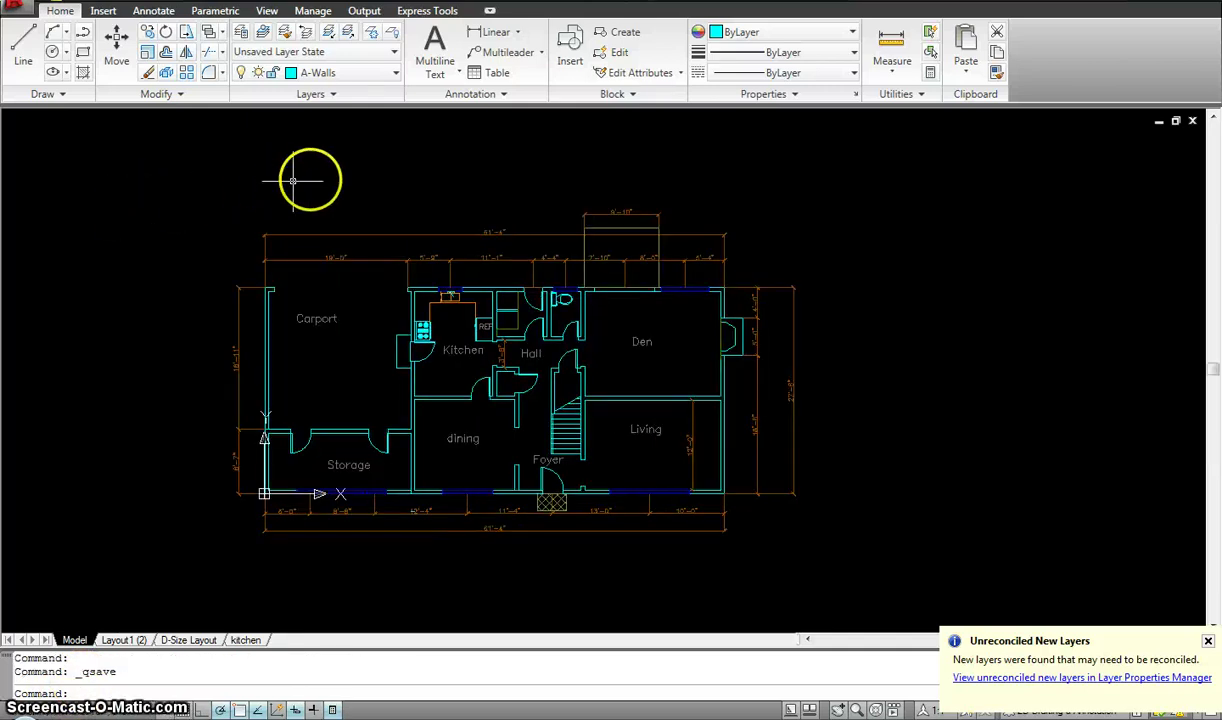
pyautogui.click(1174, 122)
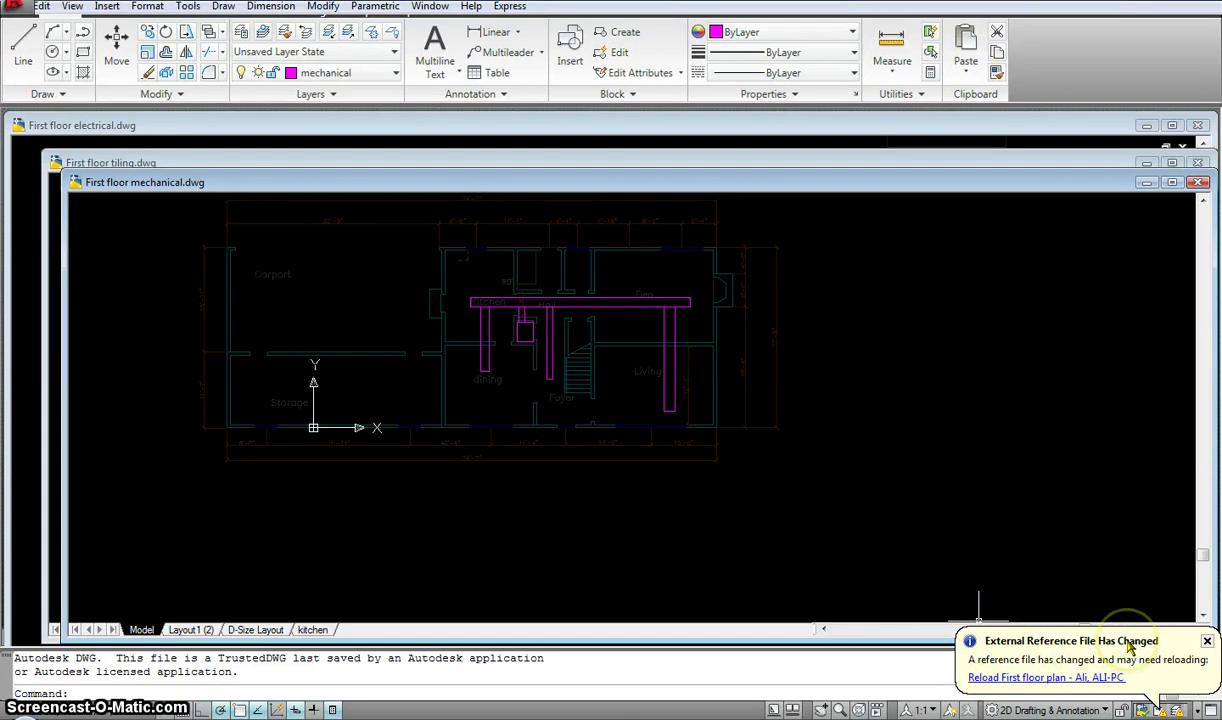
# Reload the First floor plan reference in First floor mechanical.dwg, then save and close that drawing
pyautogui.click(999, 678)
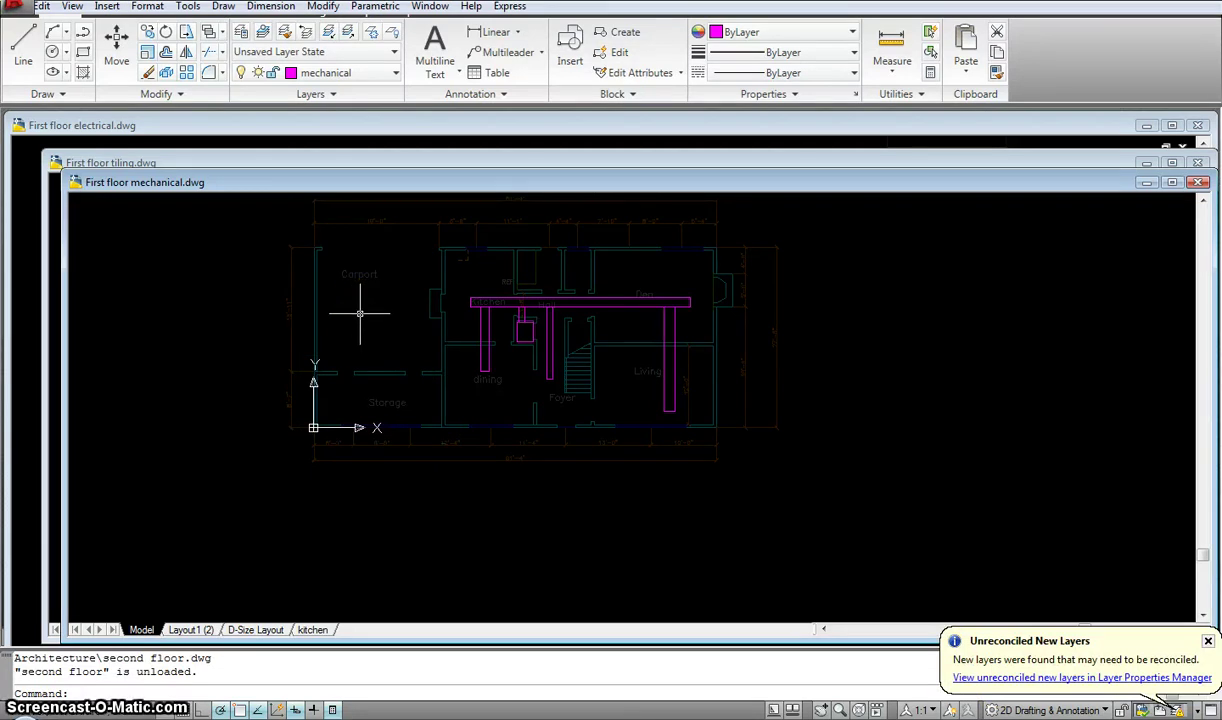
pyautogui.click(1017, 188)
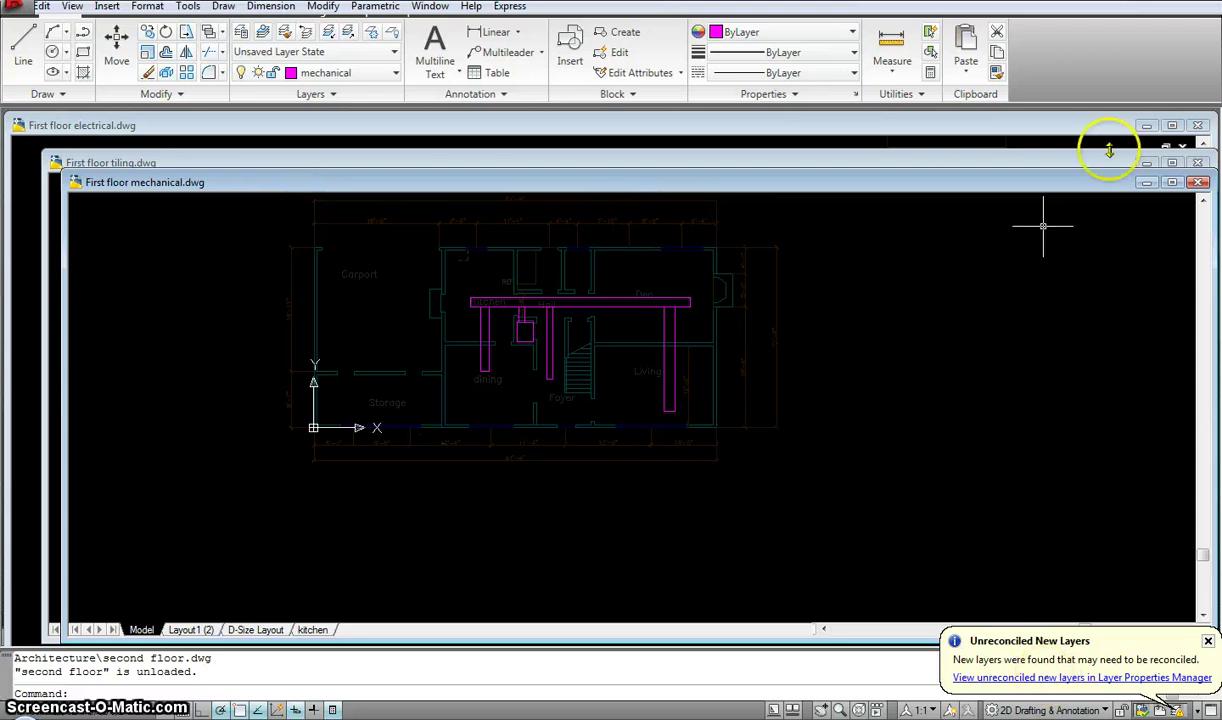
pyautogui.click(1200, 183)
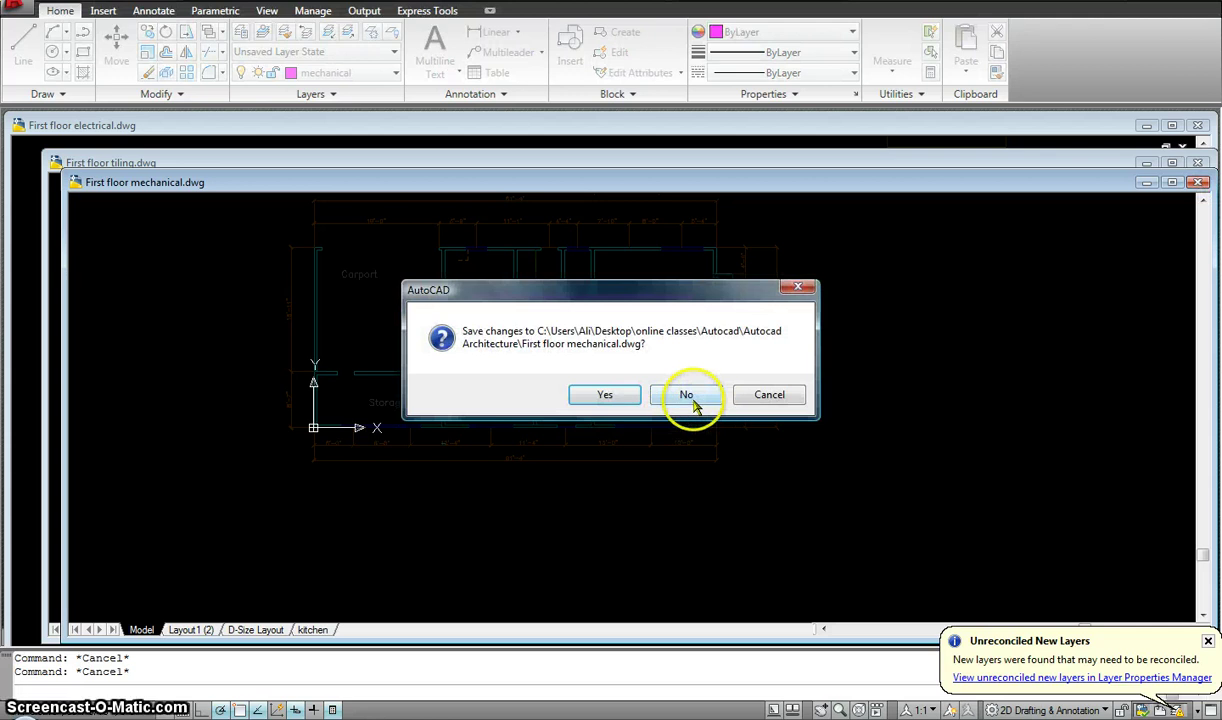
pyautogui.click(622, 408)
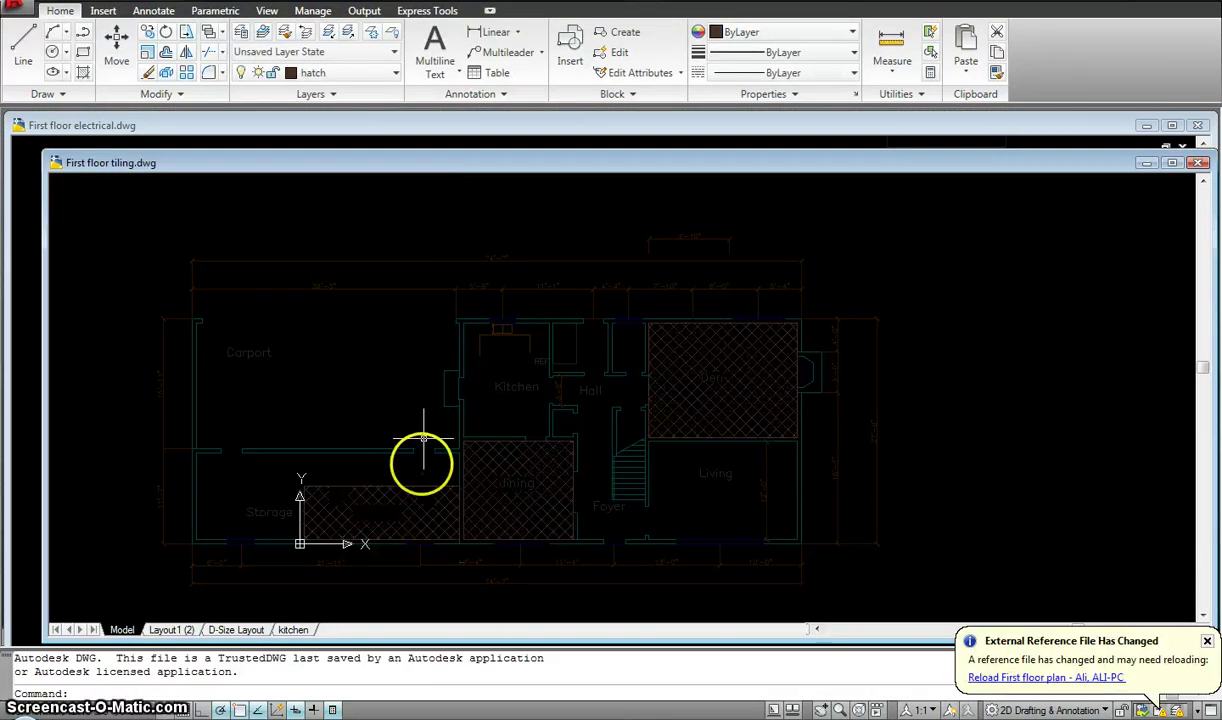
# Reload the First floor plan reference in First floor tiling.dwg, then save and close that drawing
pyautogui.click(1004, 679)
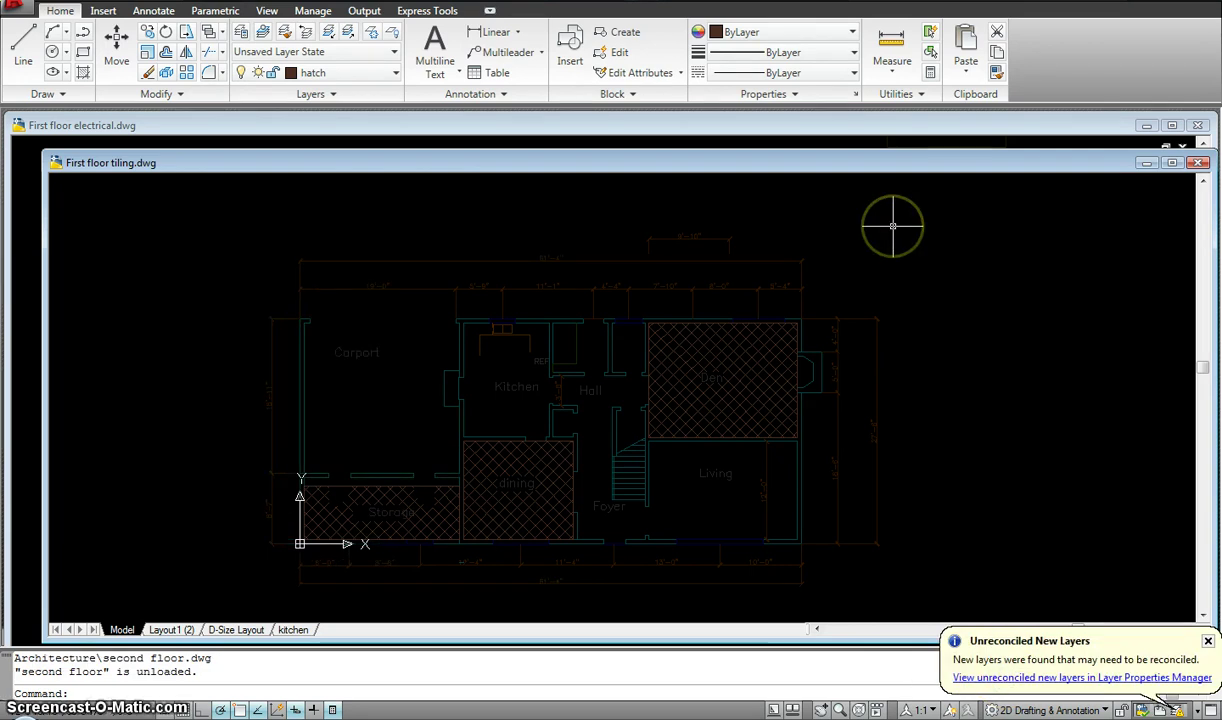
pyautogui.click(1152, 172)
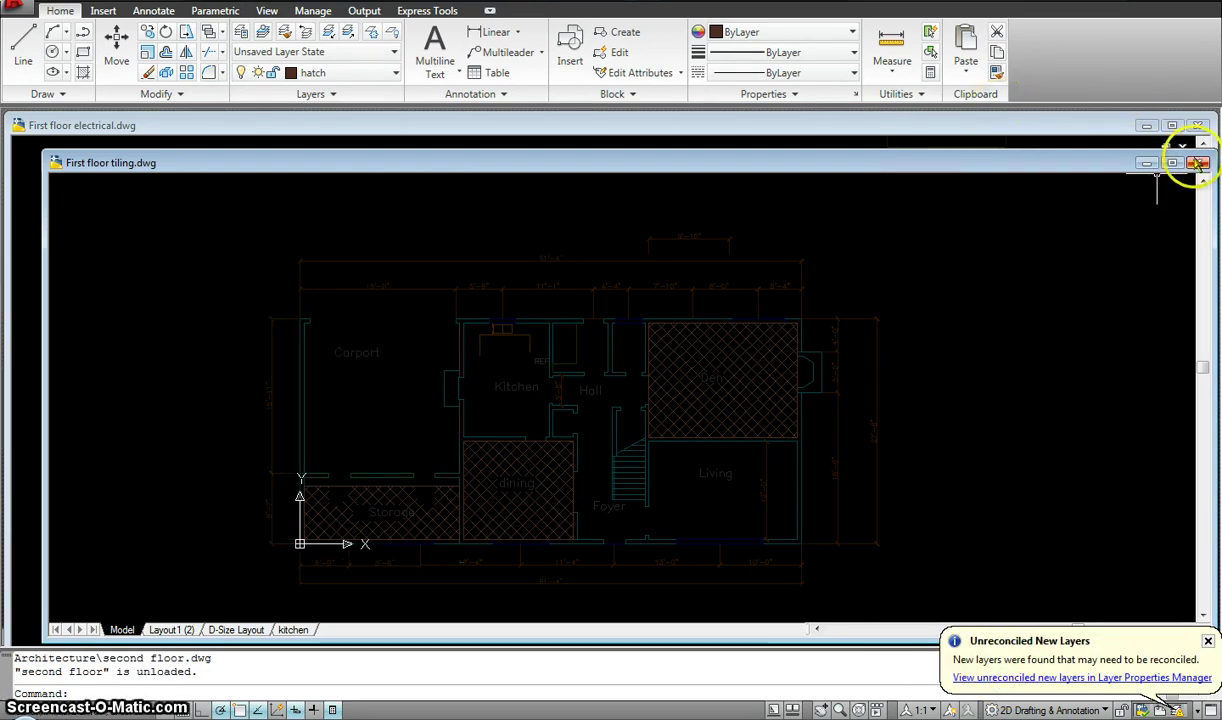
pyautogui.click(1199, 163)
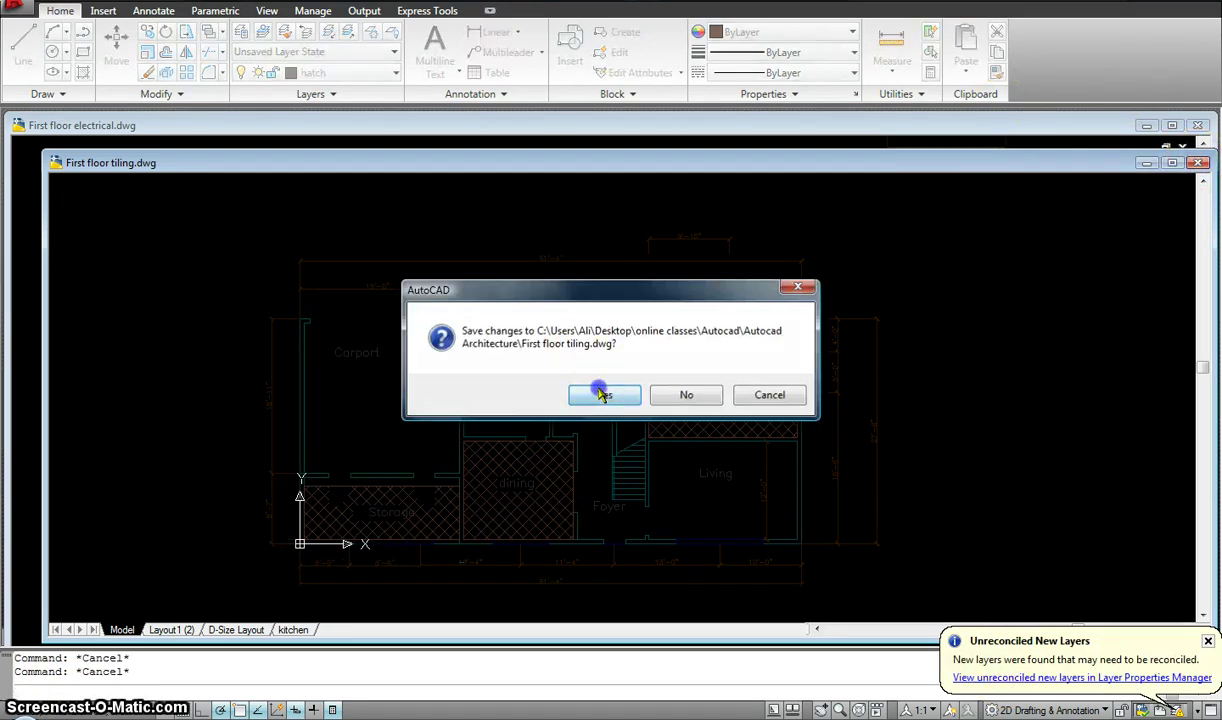
pyautogui.click(604, 395)
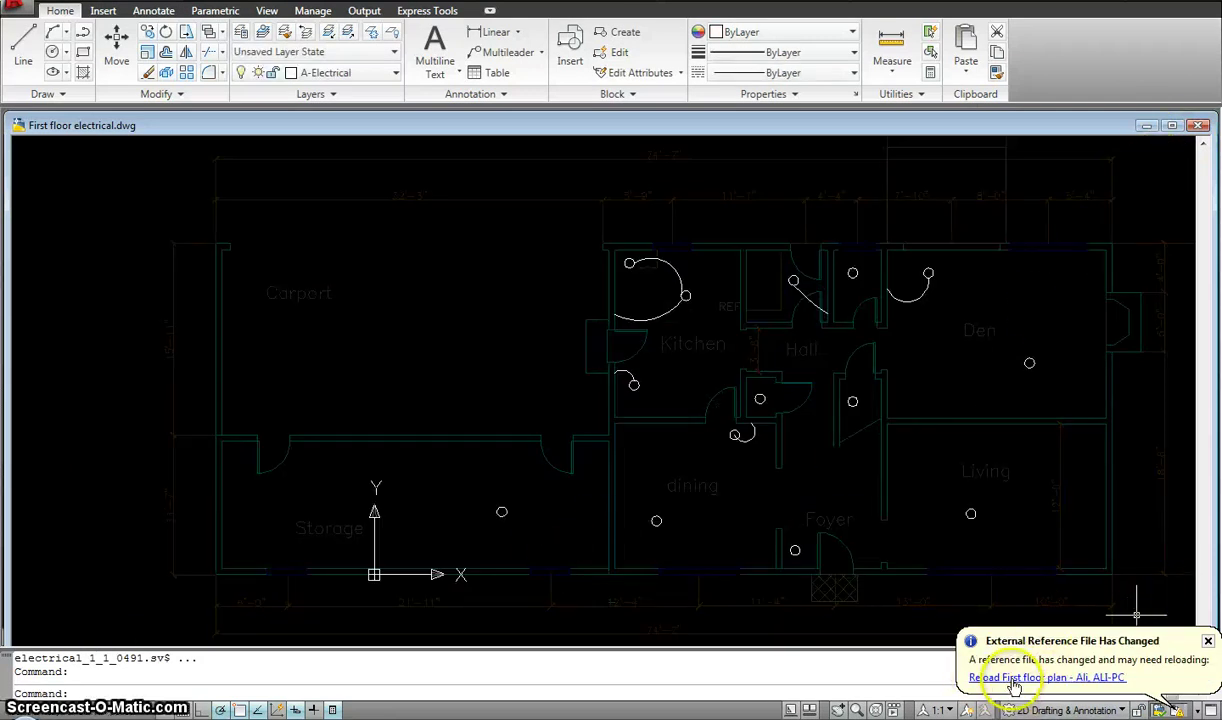
# Reload the First floor plan reference in First floor electrical.dwg, then save and close that drawing
pyautogui.click(975, 676)
pyautogui.press('Escape')
pyautogui.press('Escape')
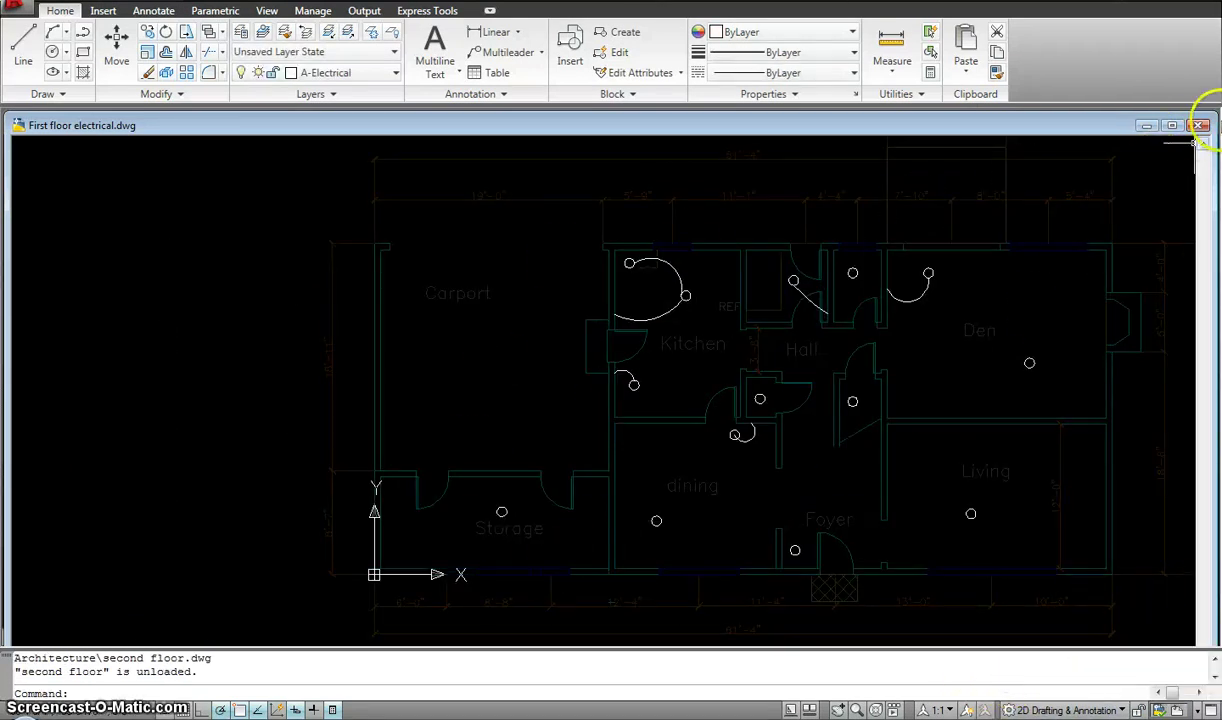
pyautogui.hotkey('ctrl', 'F4')
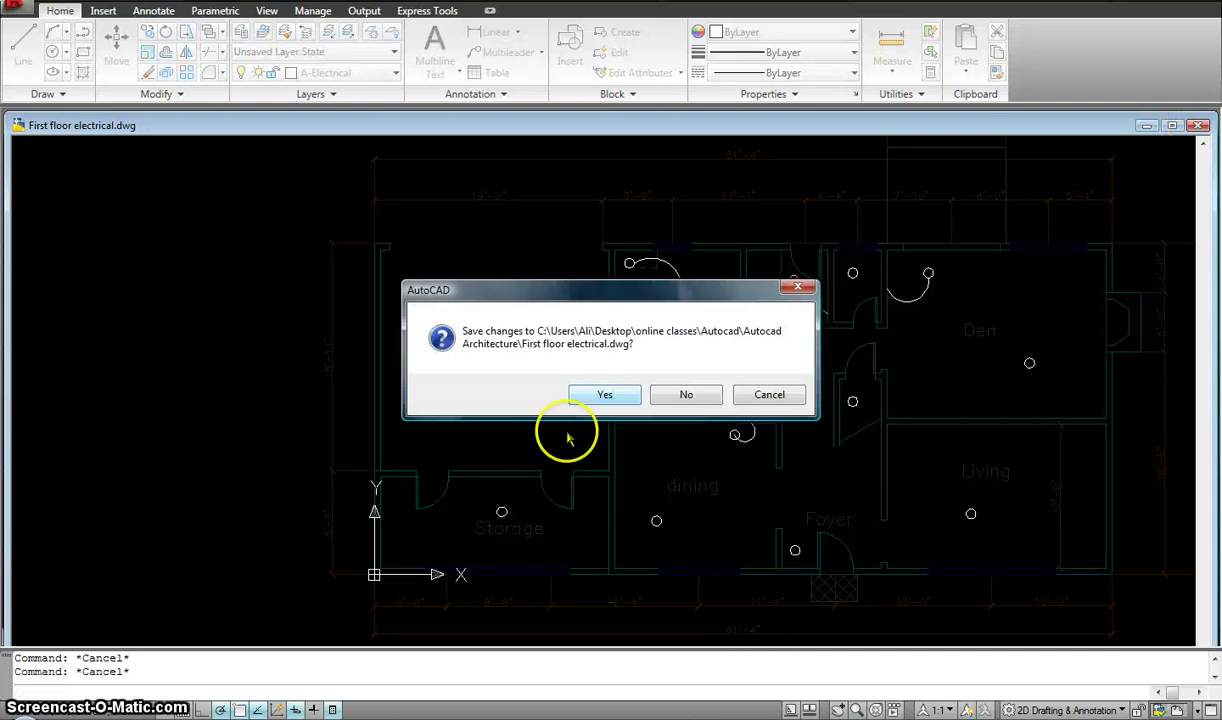
pyautogui.click(602, 396)
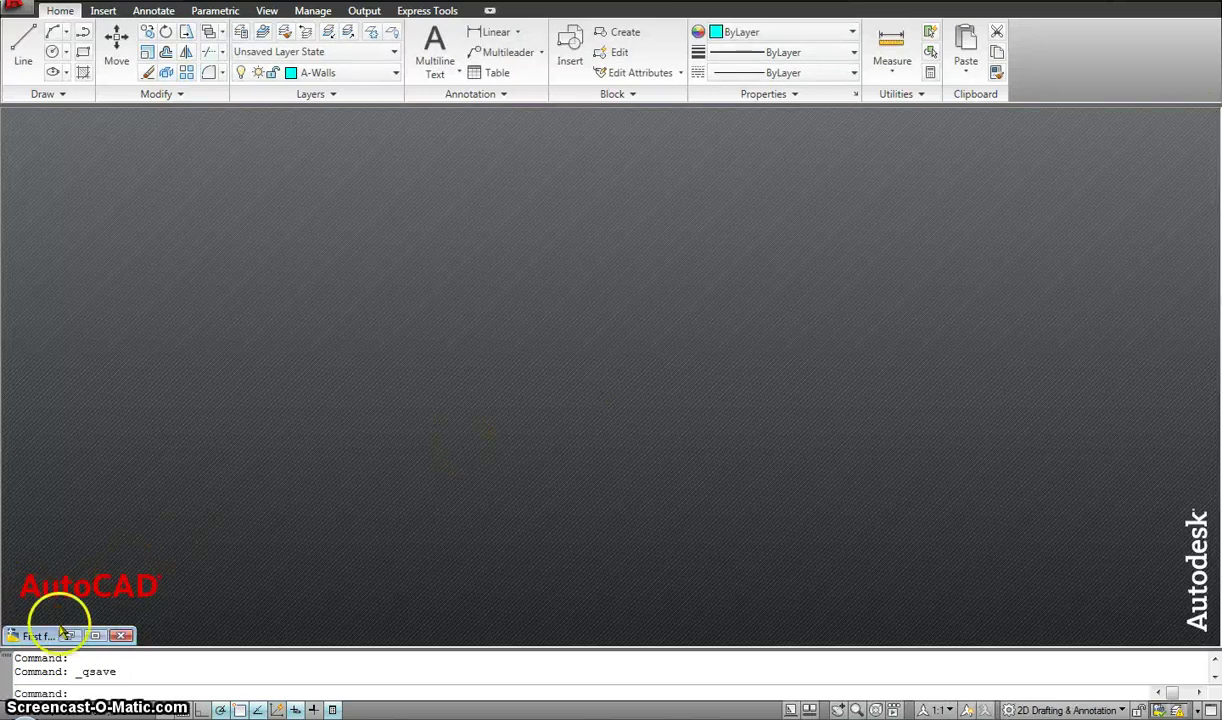
# Restore the minimised first floor plan window and open the second floor plan drawing
pyautogui.click(72, 637)
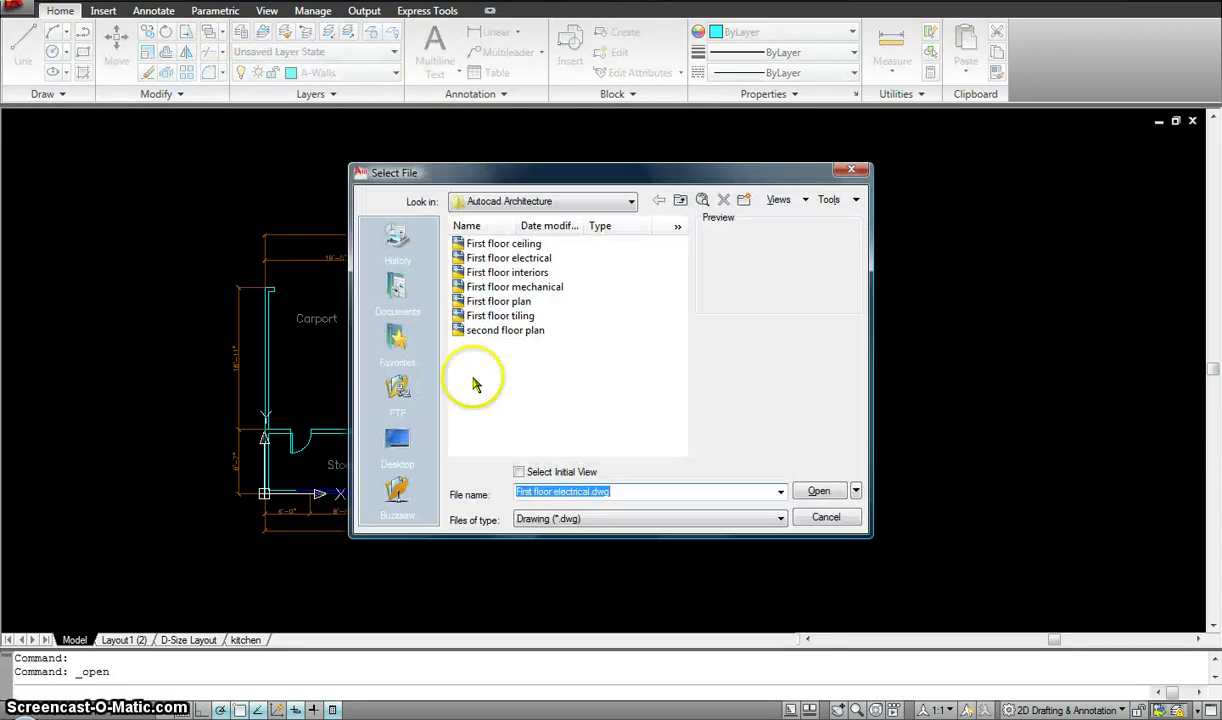
pyautogui.click(483, 332)
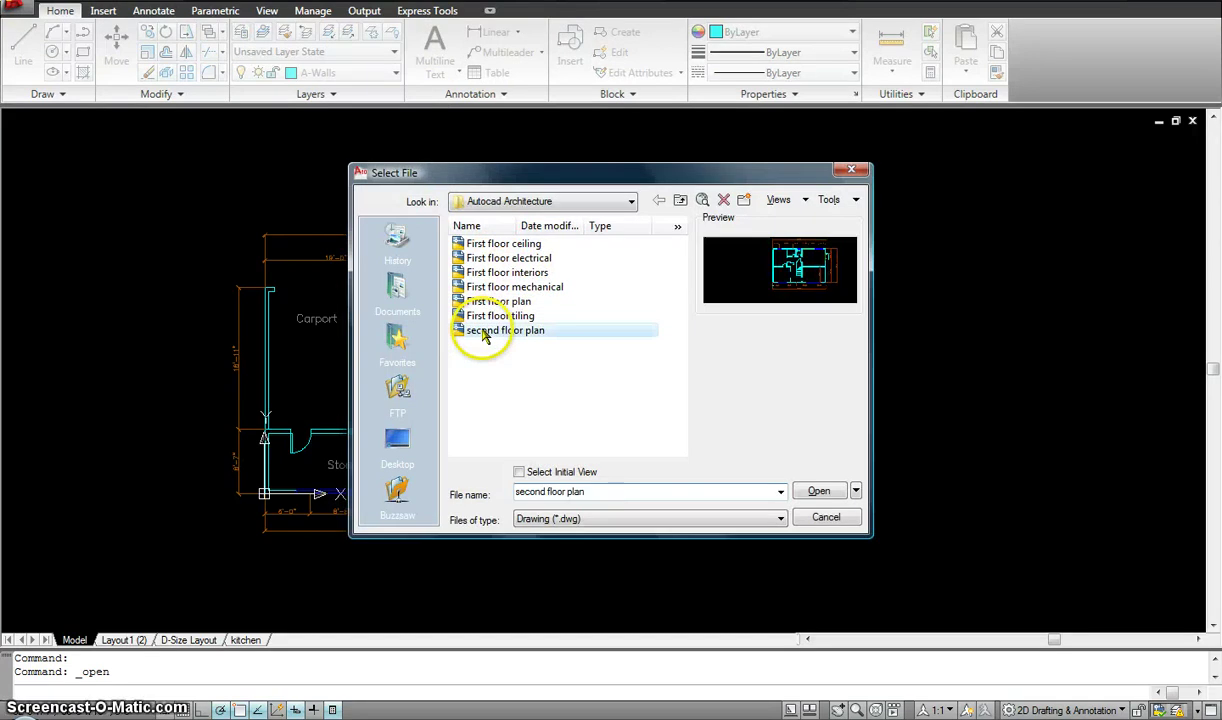
pyautogui.click(819, 491)
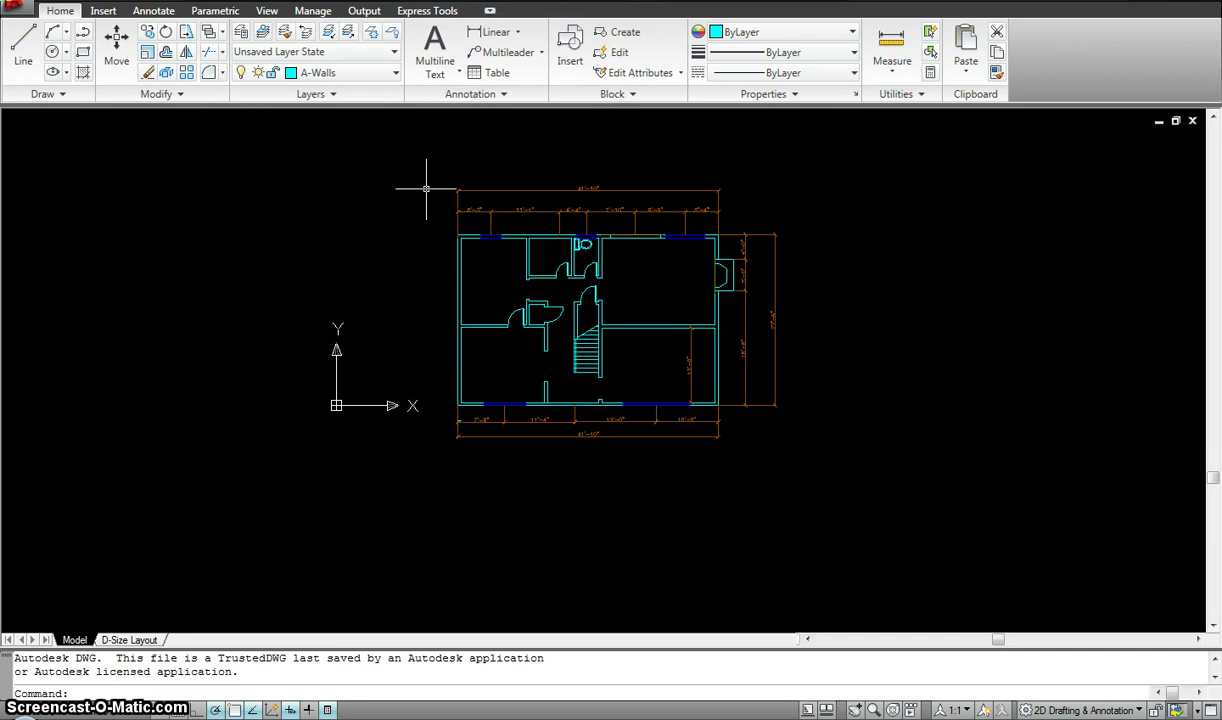
# Attach First floor plan to the second floor plan as an external reference, with its insertion point at 0,0
pyautogui.click(103, 11)
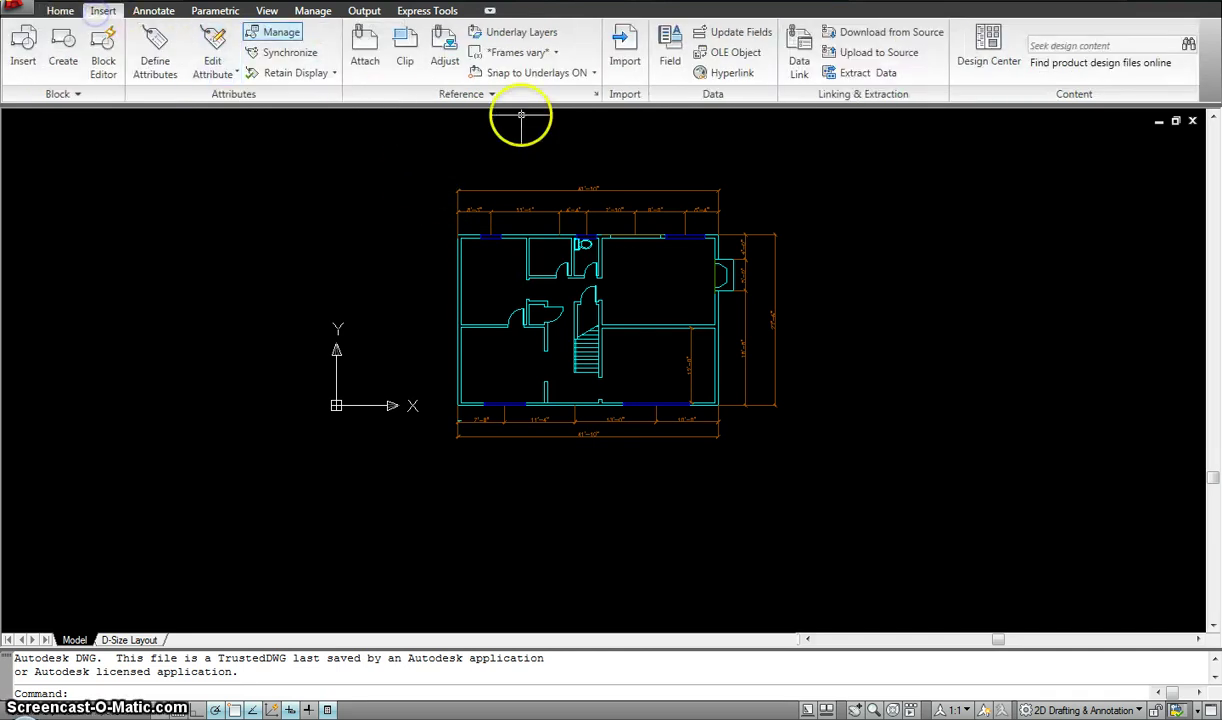
pyautogui.click(365, 58)
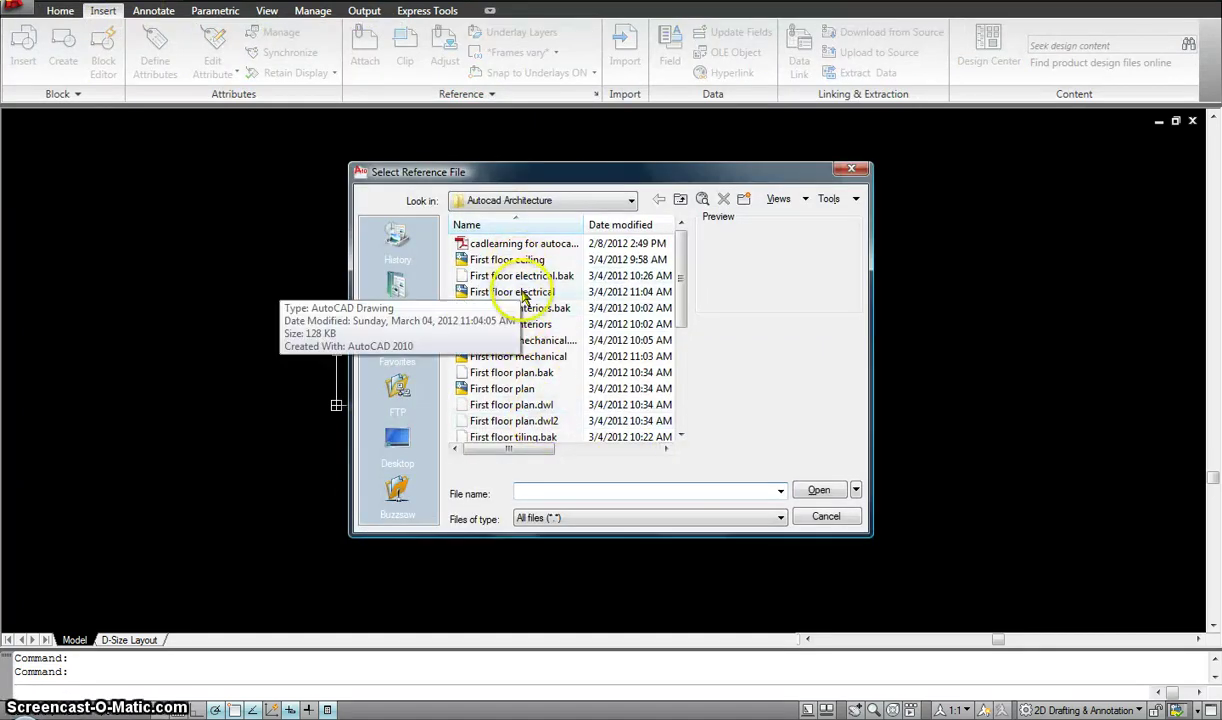
pyautogui.click(520, 390)
pyautogui.click(825, 490)
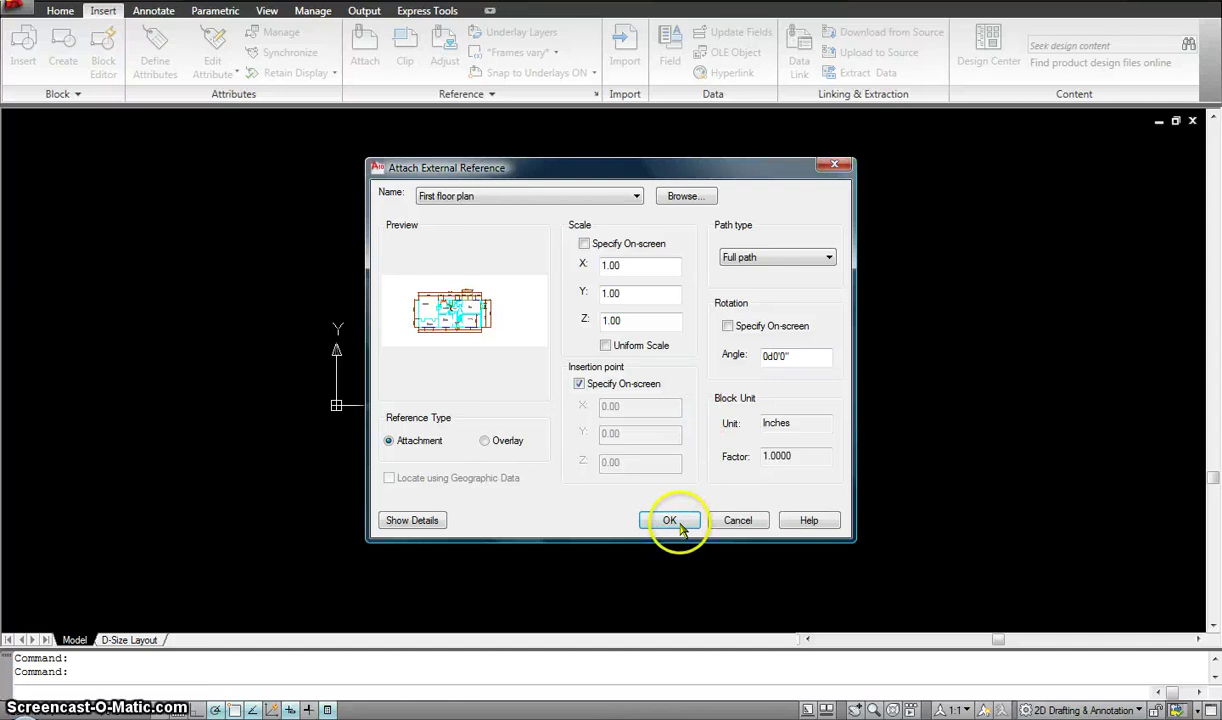
pyautogui.click(670, 521)
pyautogui.write('0')
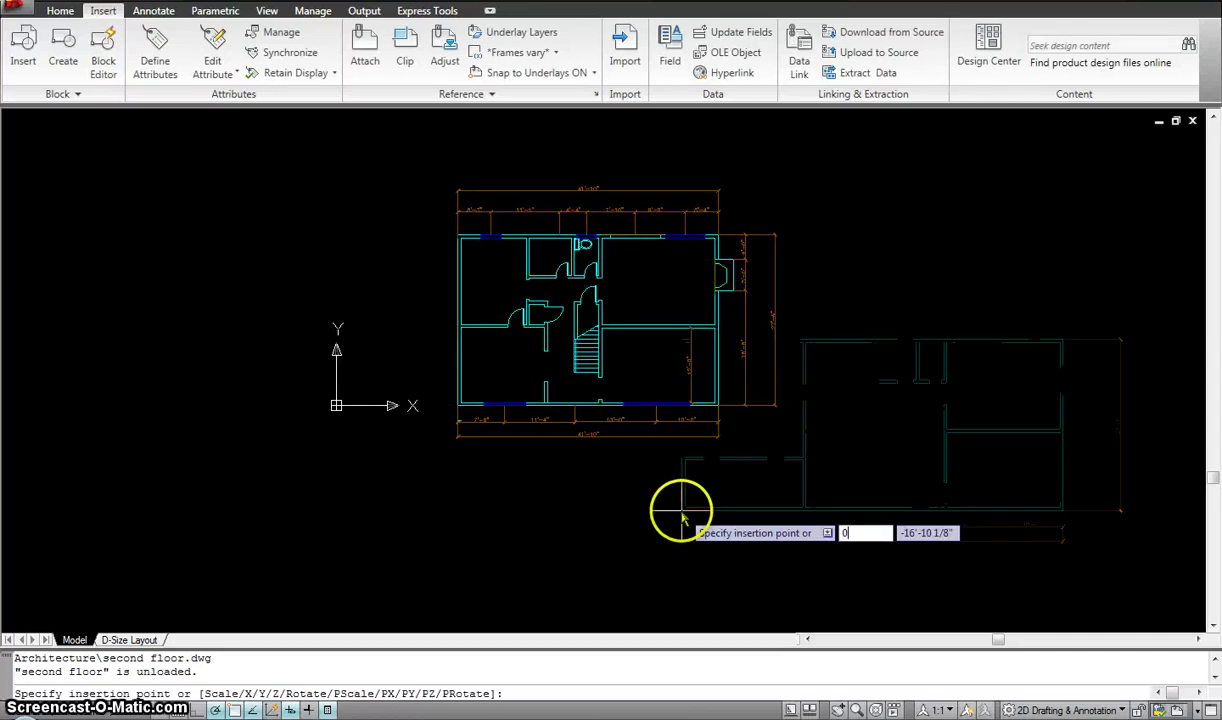
pyautogui.press('Tab')
pyautogui.write('0')
pyautogui.press('Return')
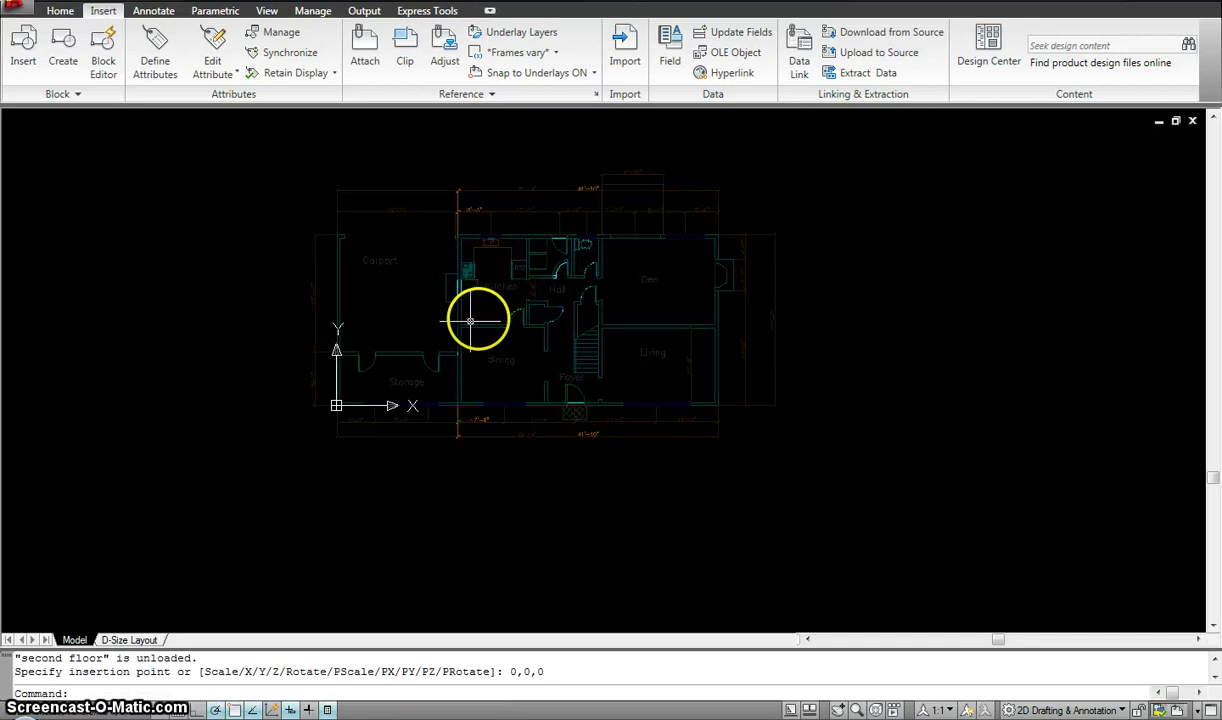
# Send the attached first floor plan reference to the back of the draw order
pyautogui.click(396, 352)
pyautogui.rightClick(396, 349)
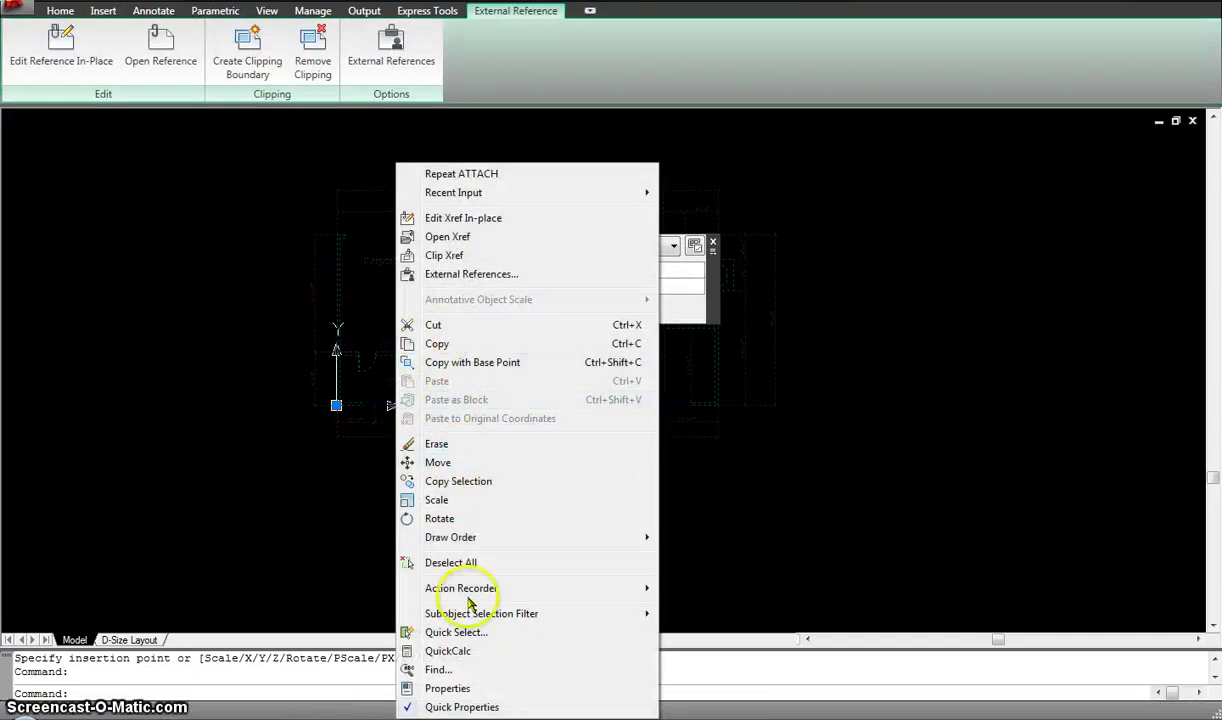
pyautogui.click(452, 537)
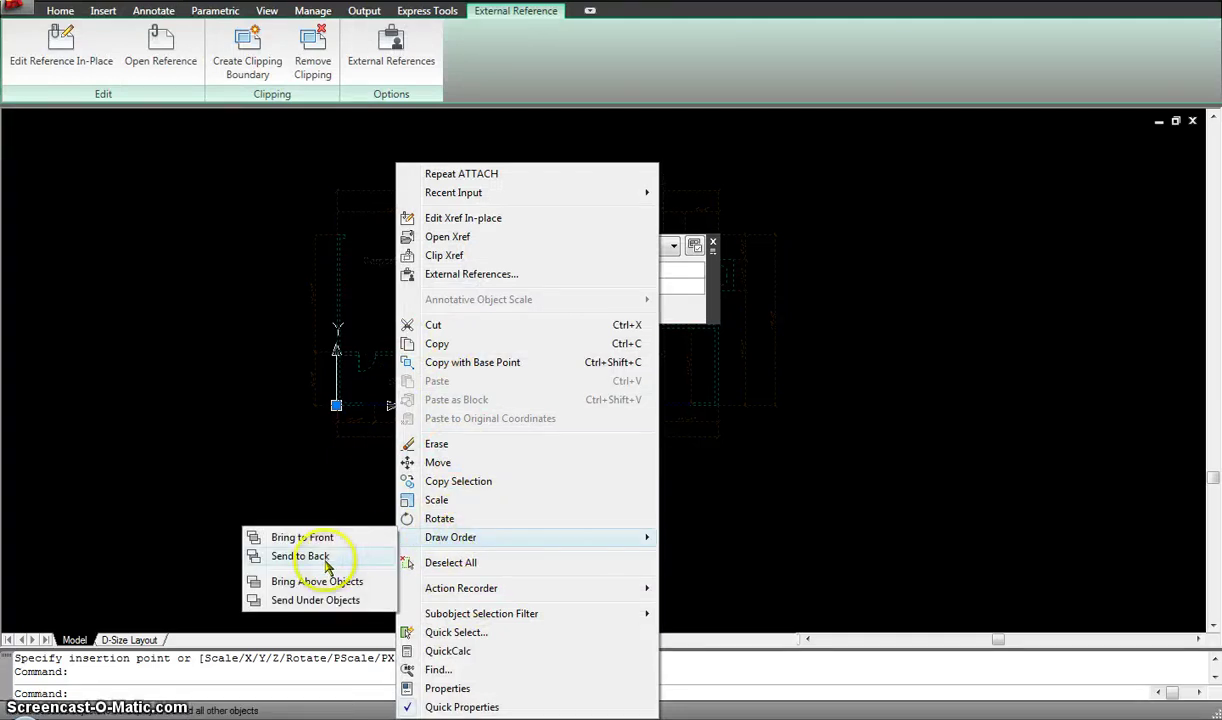
pyautogui.click(300, 556)
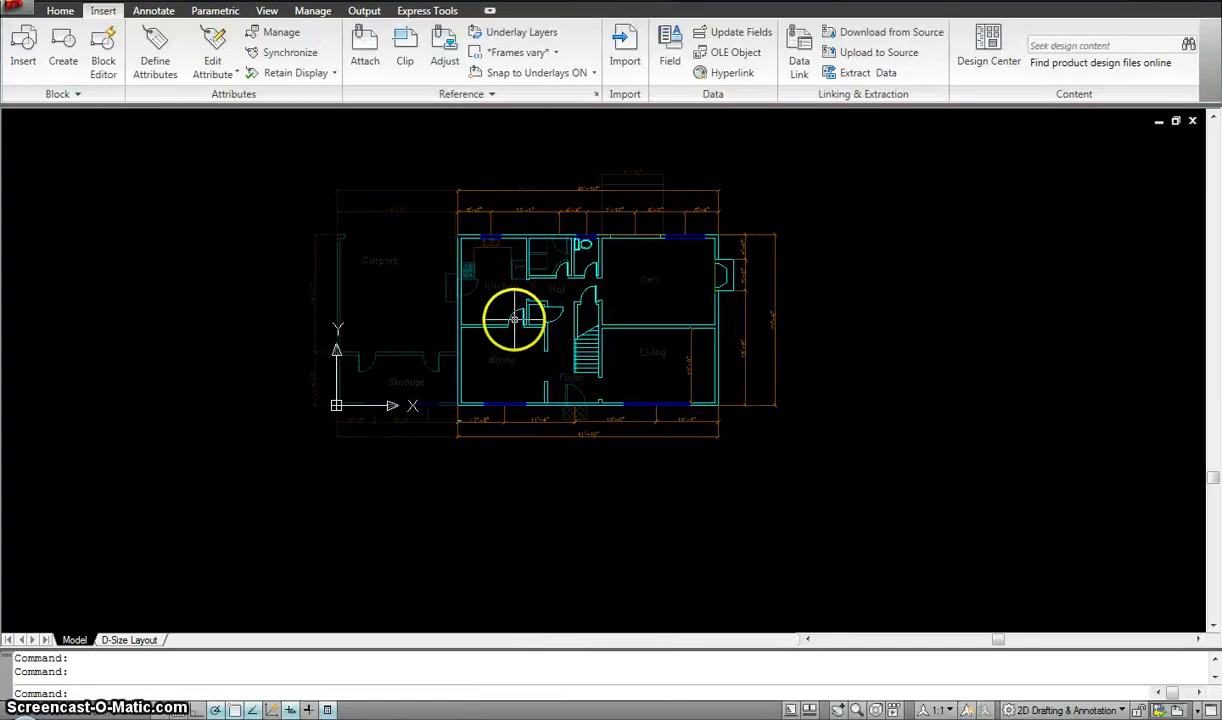
pyautogui.moveTo(436, 157); pyautogui.dragTo(770, 463)
pyautogui.press('Escape')
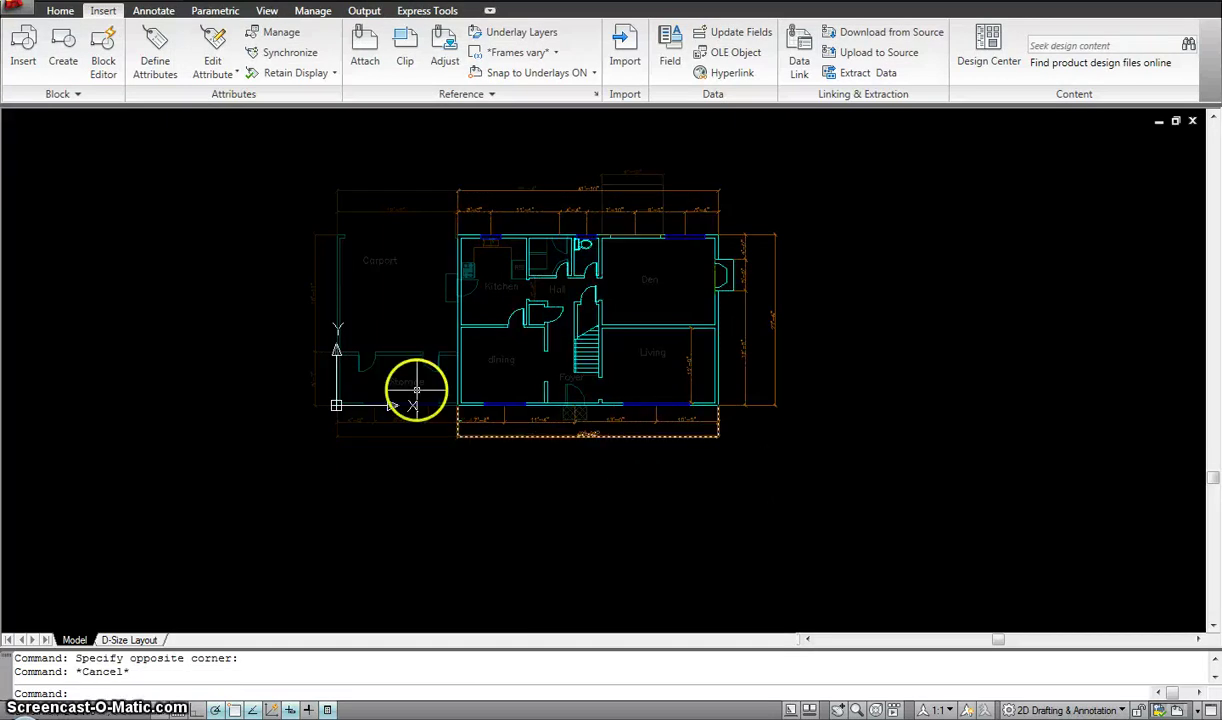
pyautogui.click(382, 350)
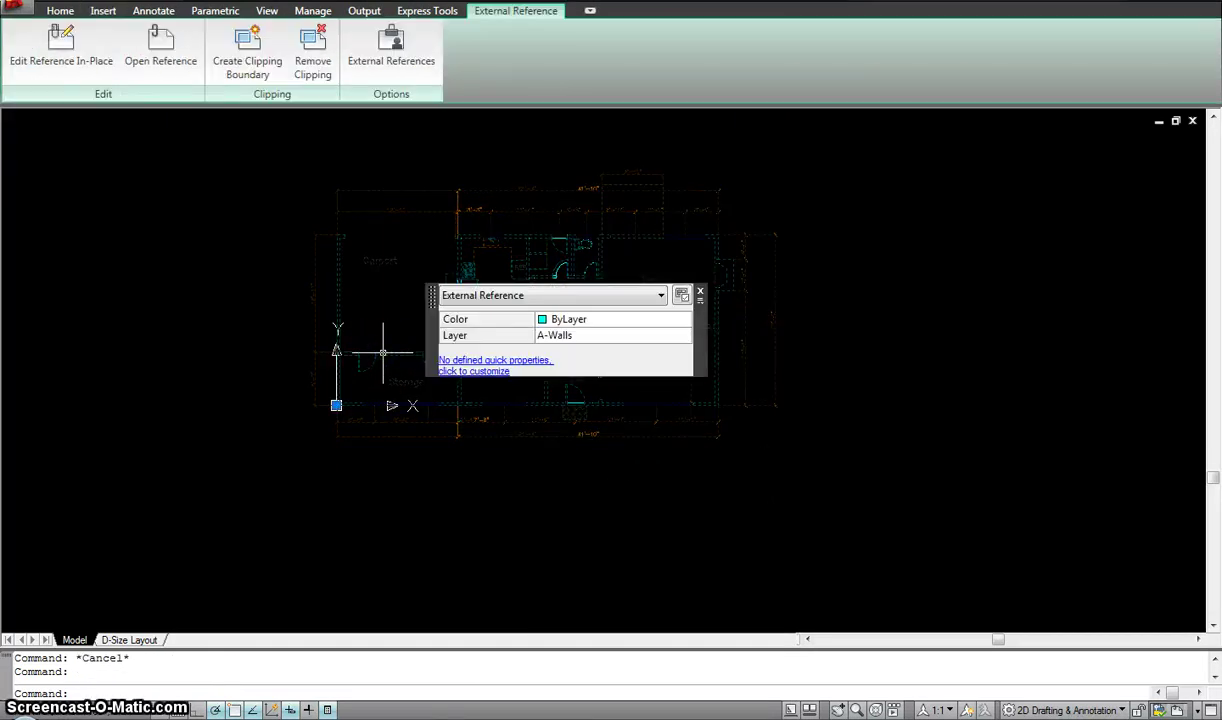
pyautogui.press('Escape')
pyautogui.click(519, 292)
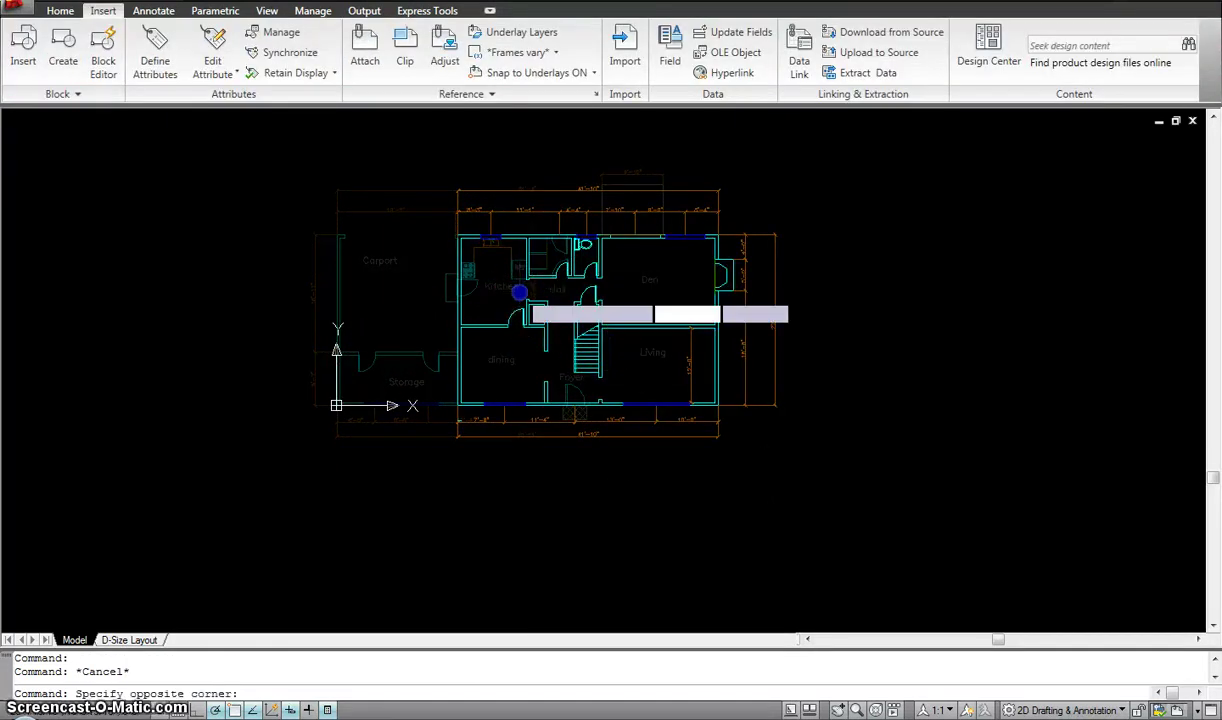
pyautogui.click(584, 345)
pyautogui.press('Escape')
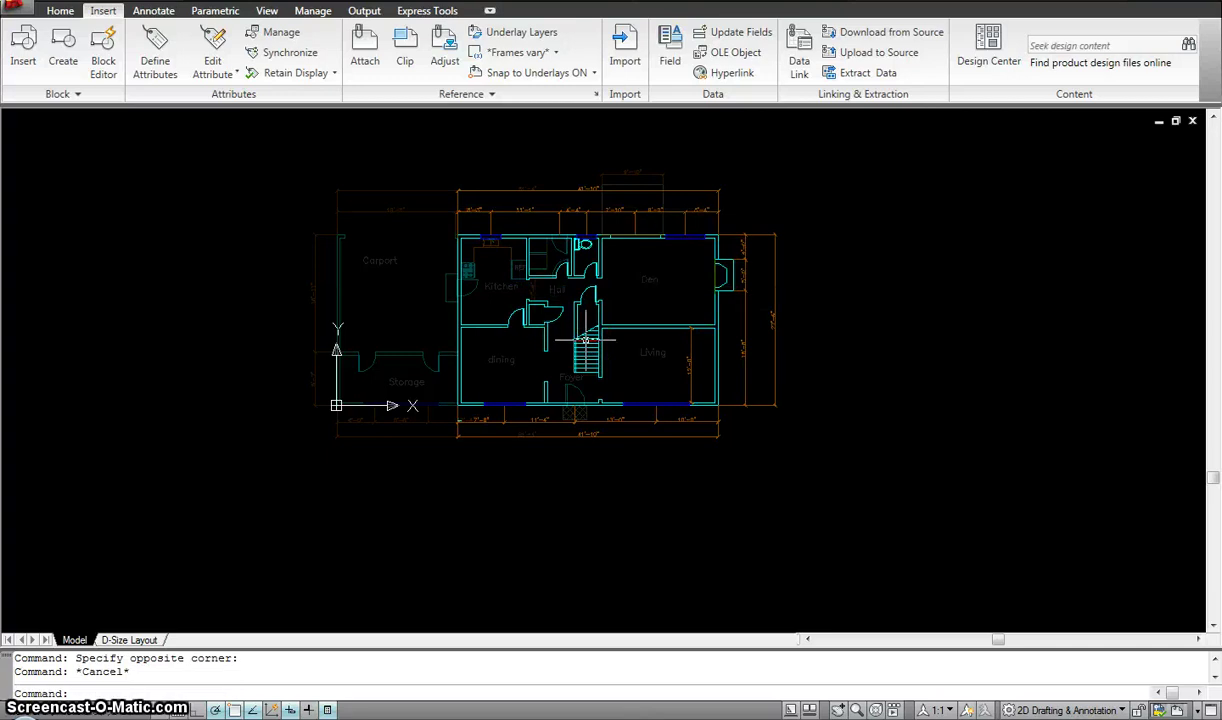
pyautogui.click(409, 327)
pyautogui.click(376, 379)
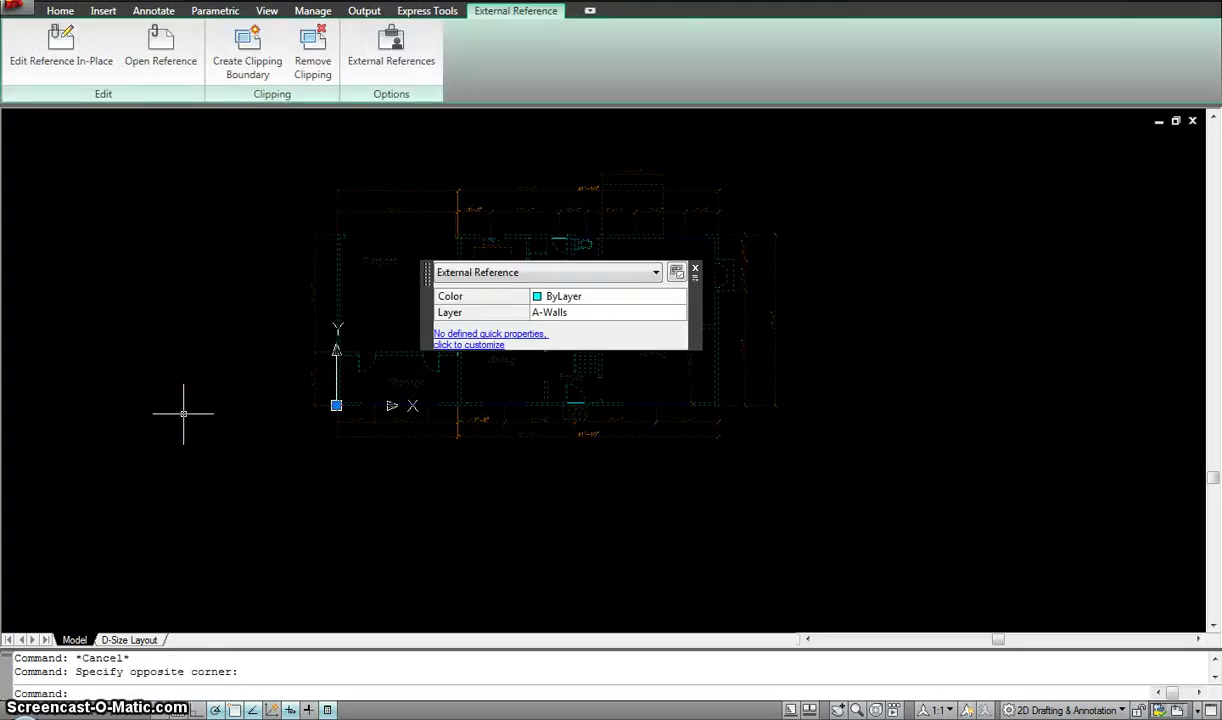
pyautogui.press('Escape')
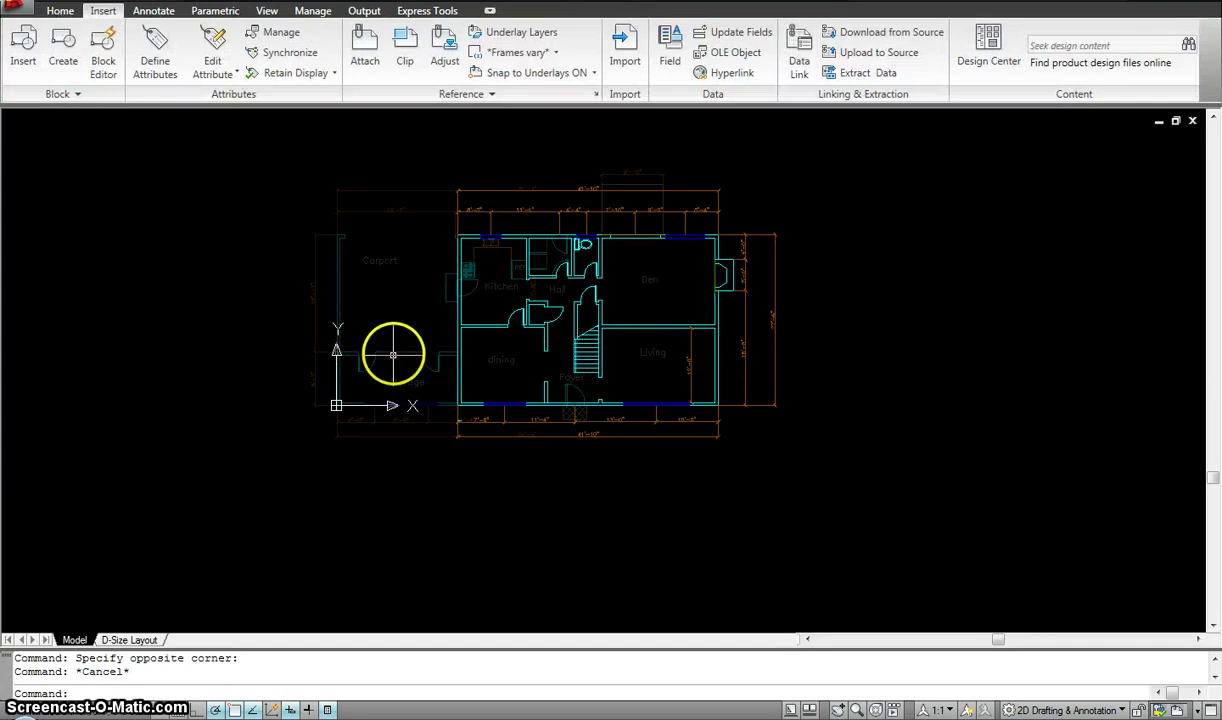
# Try clipping the first floor plan reference with a rectangular boundary around the kitchen, dining and hall area, and undo the clip
pyautogui.click(393, 352)
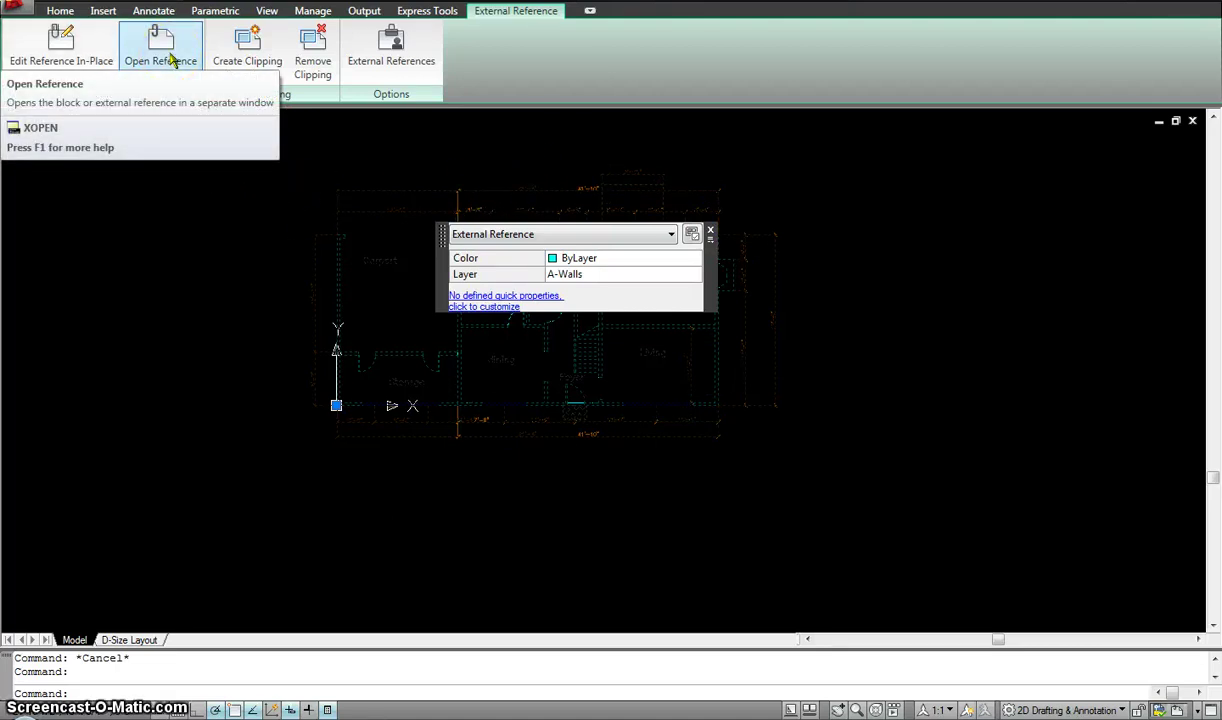
pyautogui.click(247, 45)
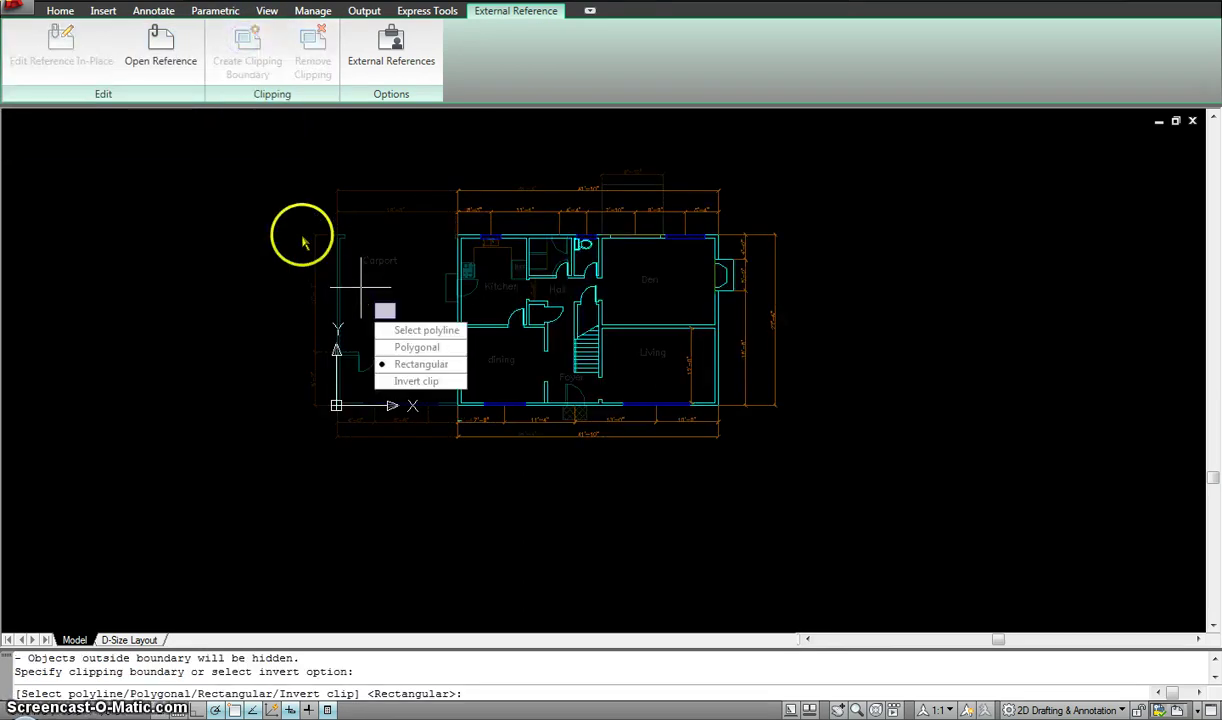
pyautogui.click(418, 364)
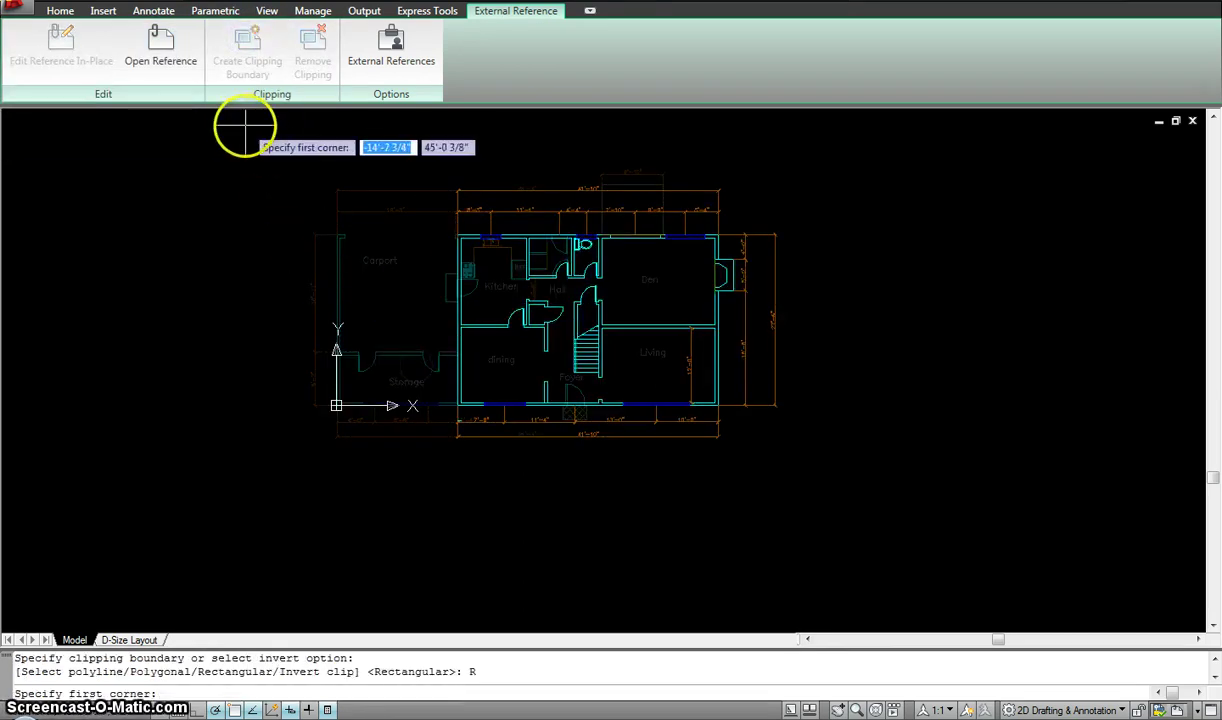
pyautogui.click(410, 196)
pyautogui.click(622, 445)
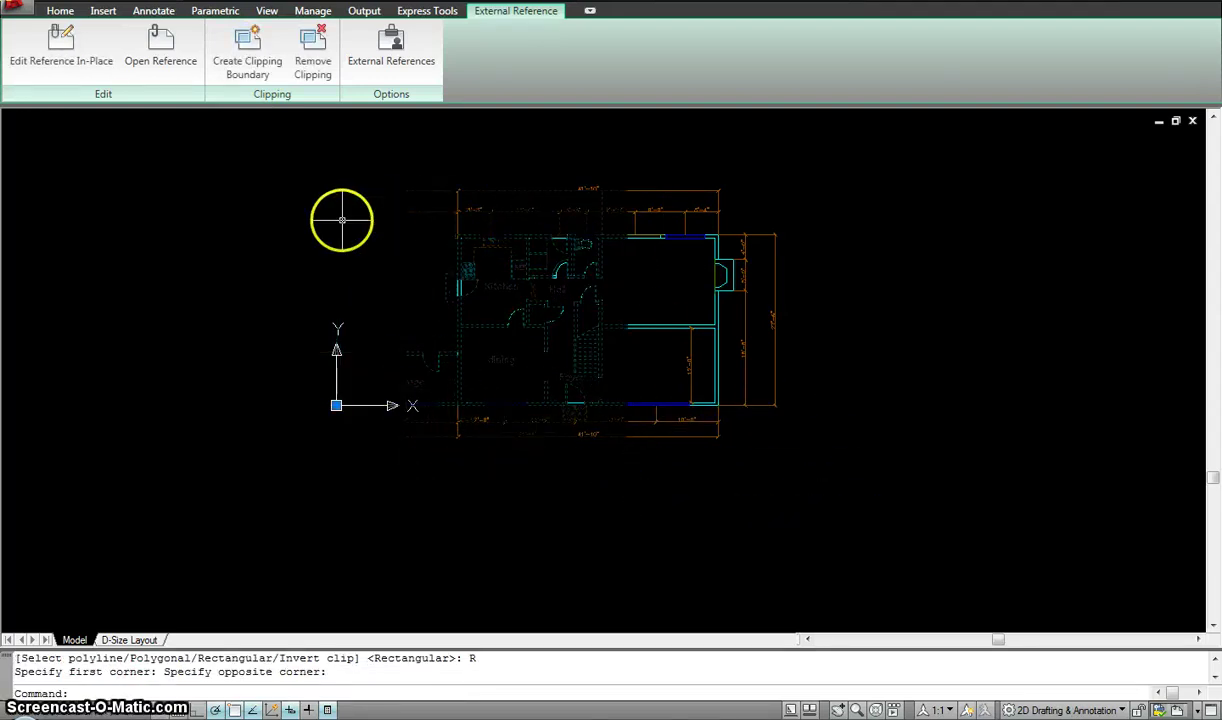
pyautogui.hotkey('ctrl', 'z')
pyautogui.press('Escape')
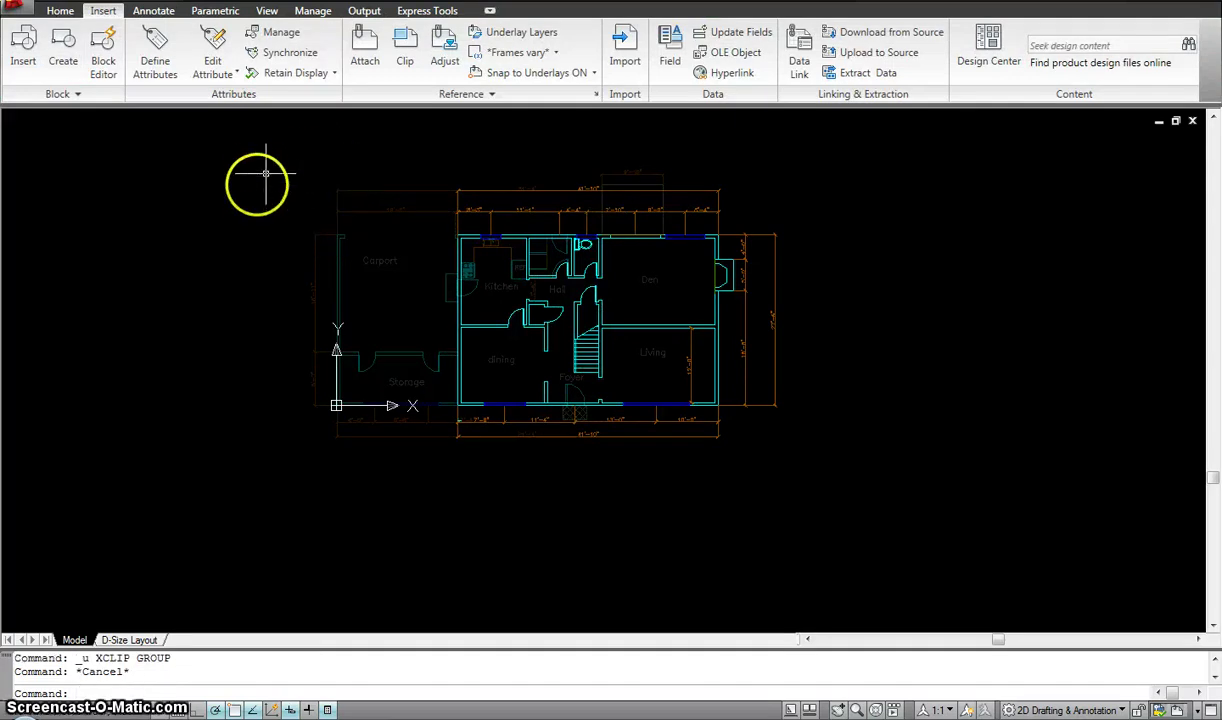
# Open the first floor plan reference in its own window, close it without changes, and clear the selection in the second floor plan
pyautogui.click(338, 250)
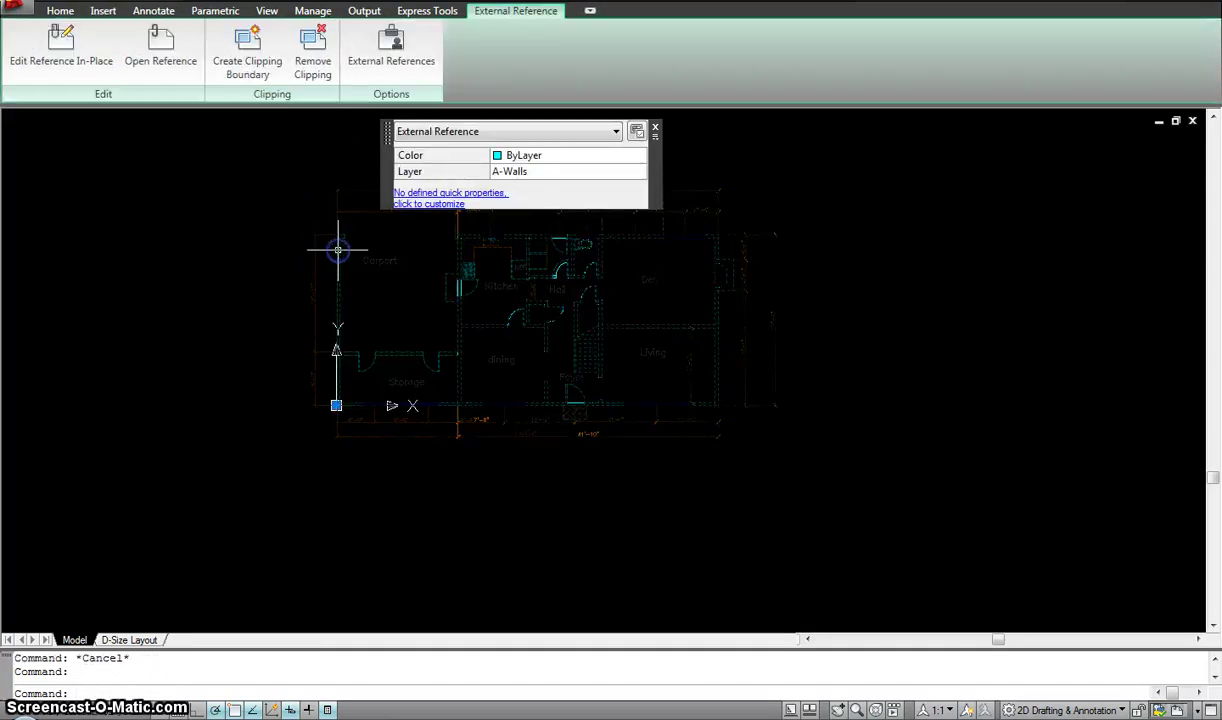
pyautogui.click(158, 45)
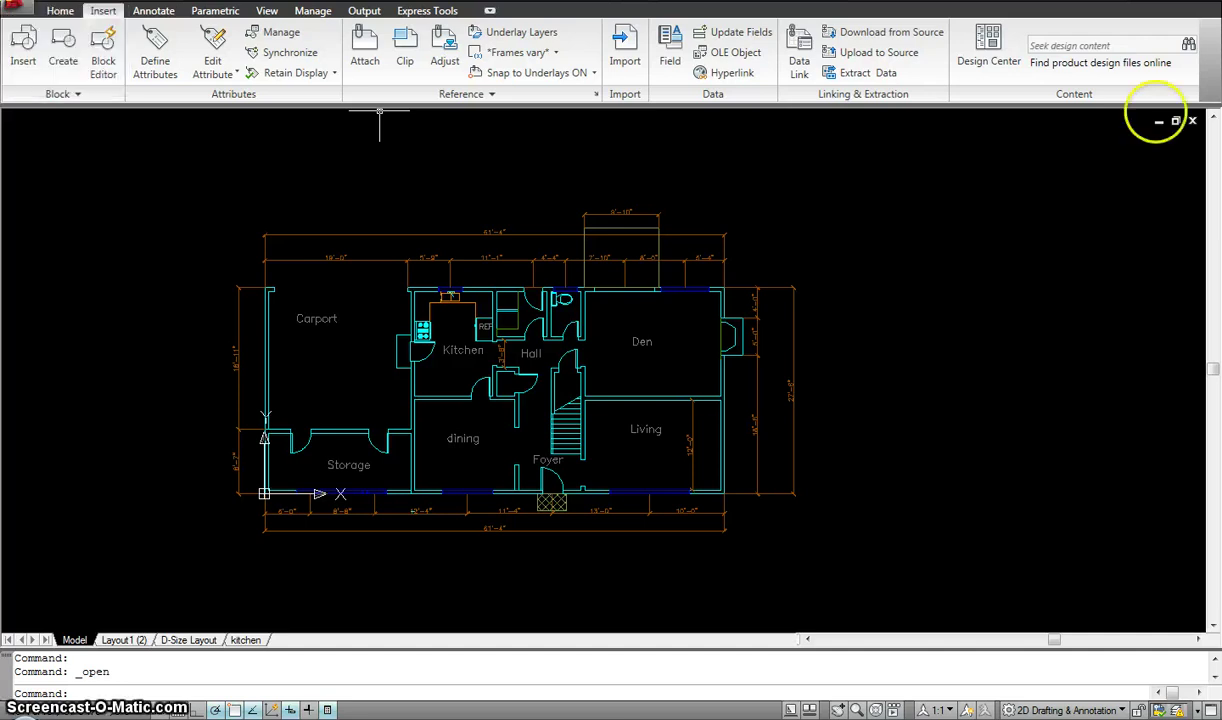
pyautogui.click(1193, 121)
pyautogui.click(527, 409)
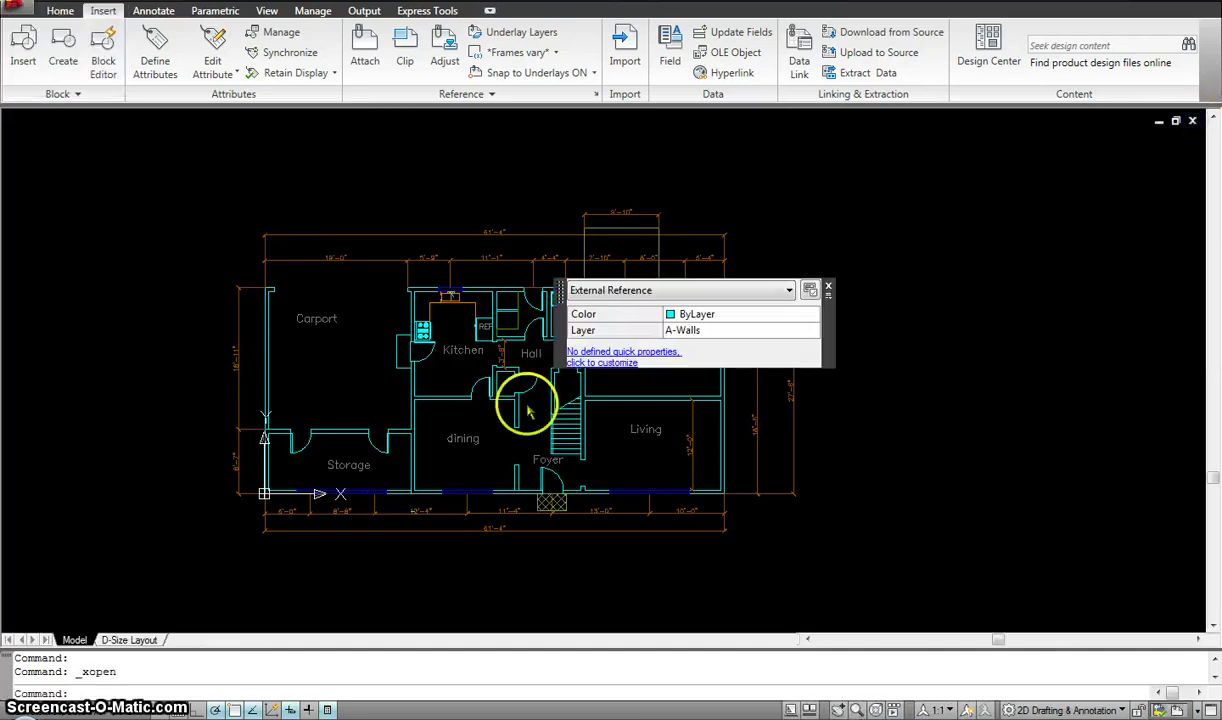
pyautogui.press('Escape')
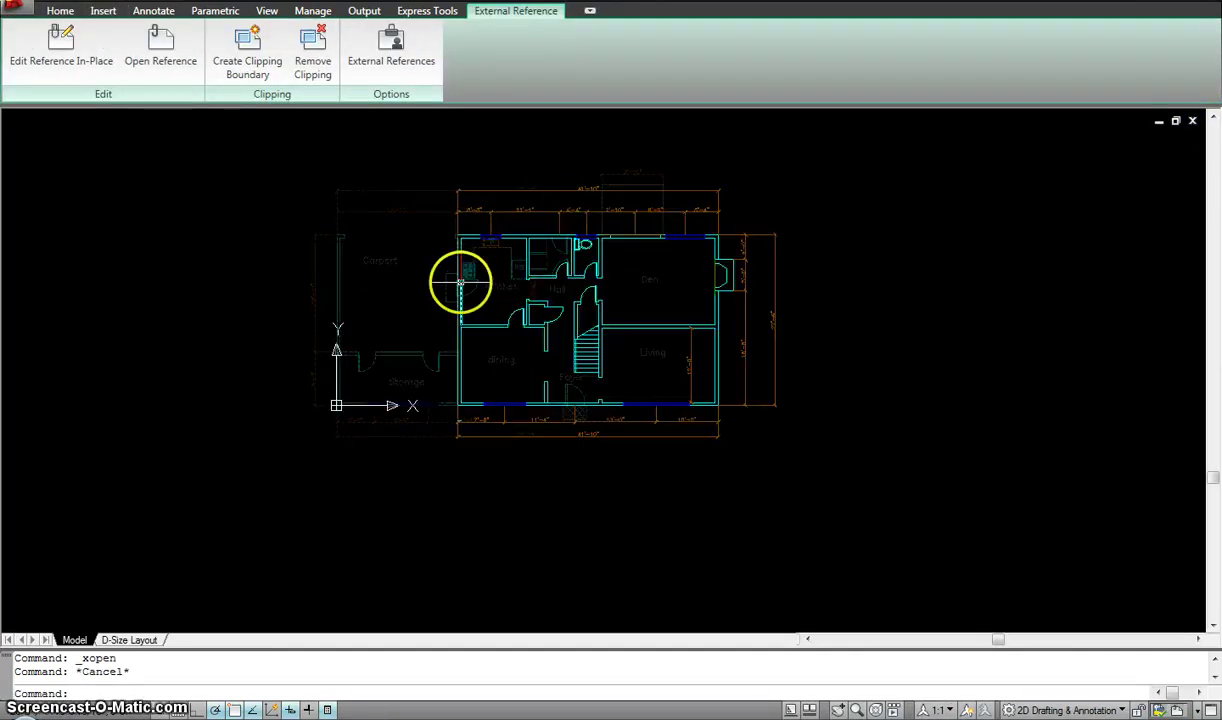
pyautogui.click(337, 261)
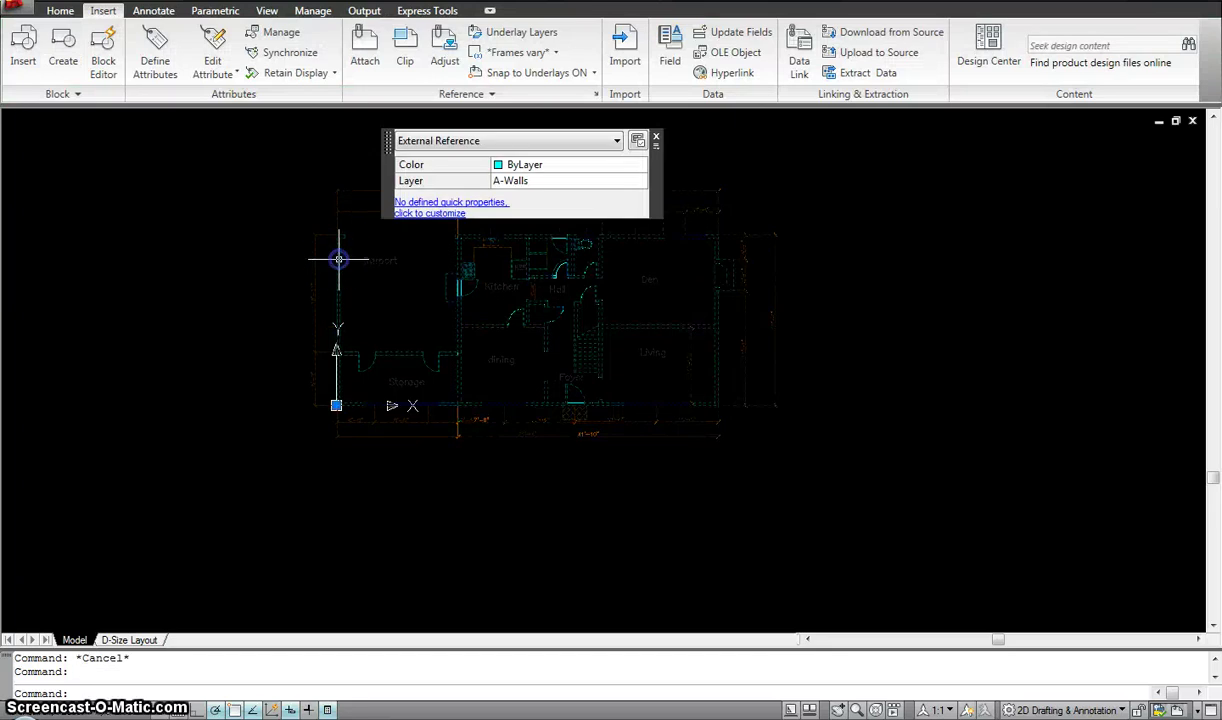
pyautogui.press('Escape')
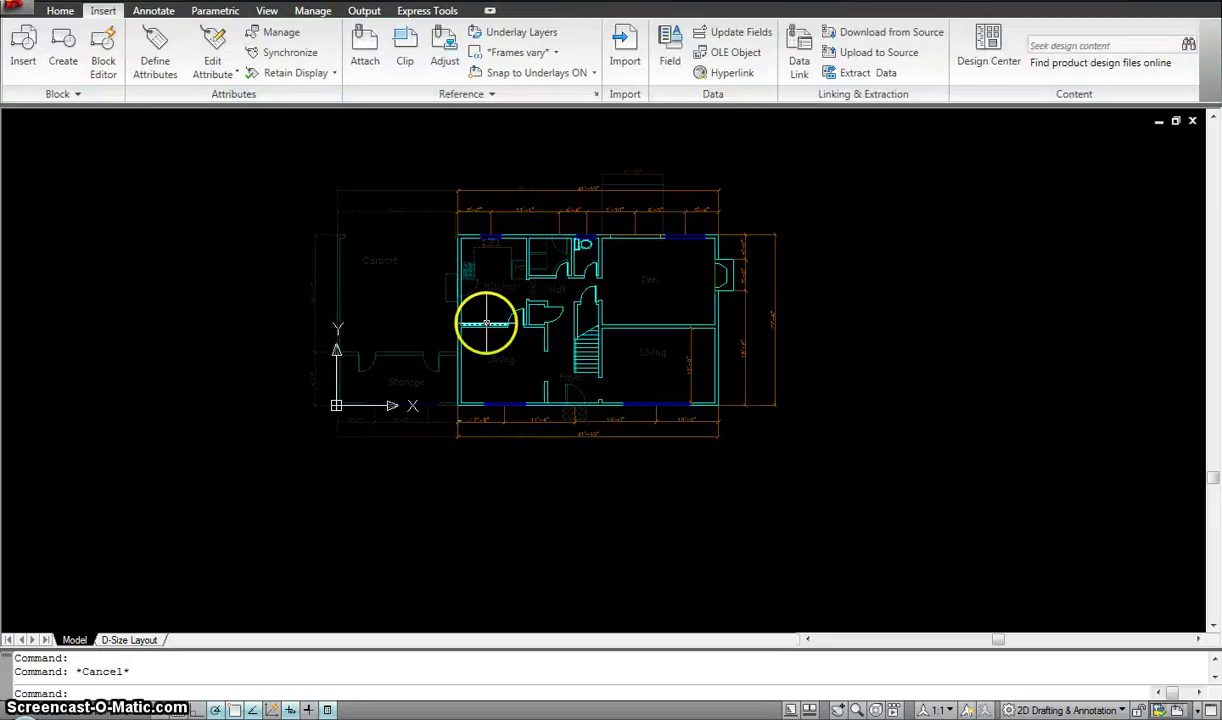
pyautogui.press('Escape')
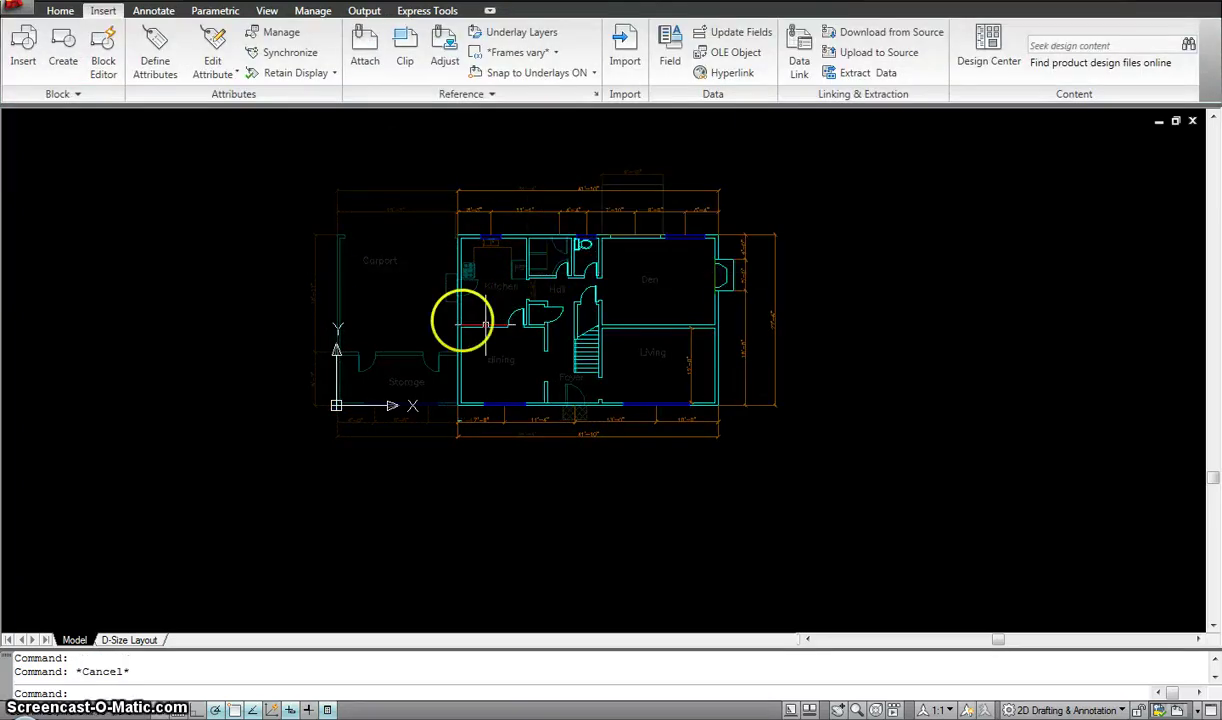
# Open the First floor plan reference for in-place editing with all nested objects selected automatically, and save the reference changes
pyautogui.click(337, 280)
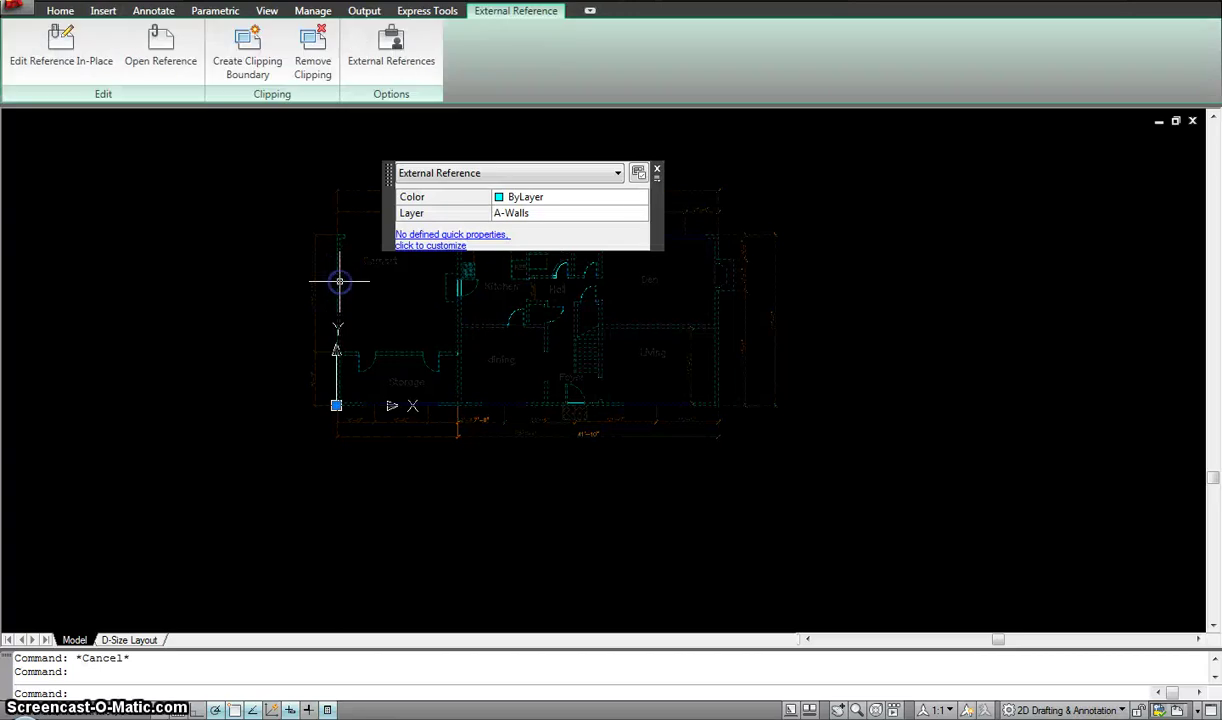
pyautogui.click(57, 42)
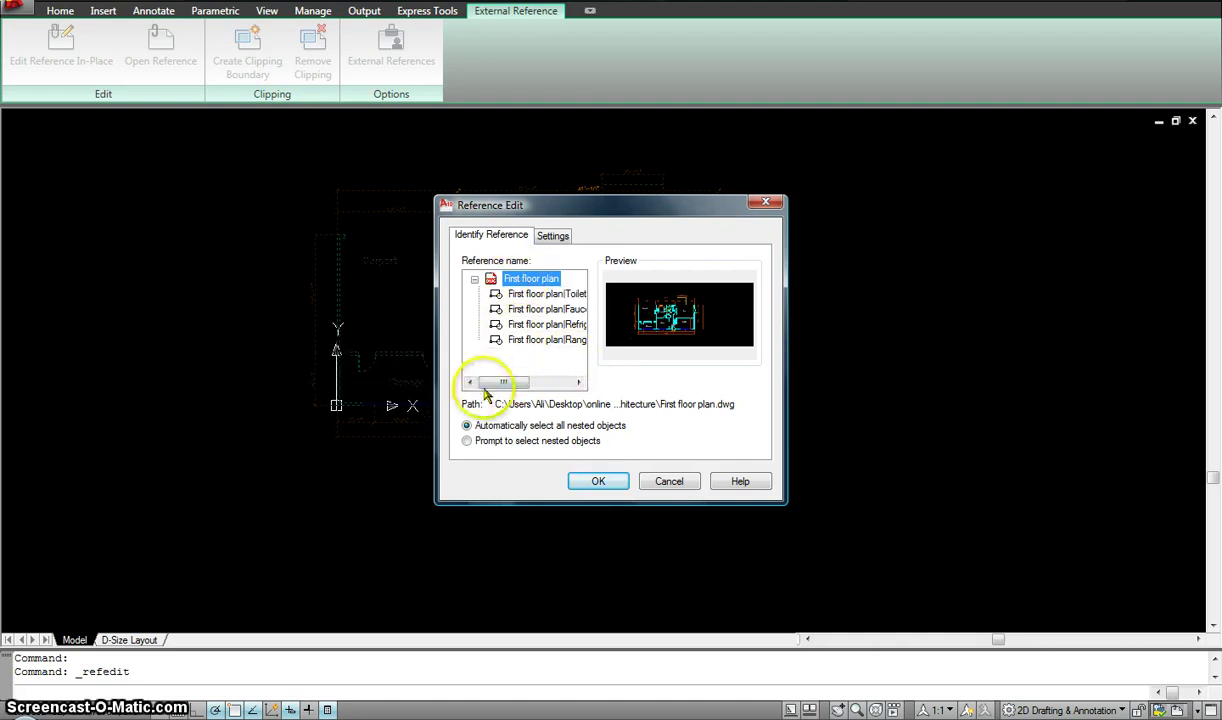
pyautogui.moveTo(500, 382); pyautogui.dragTo(549, 381)
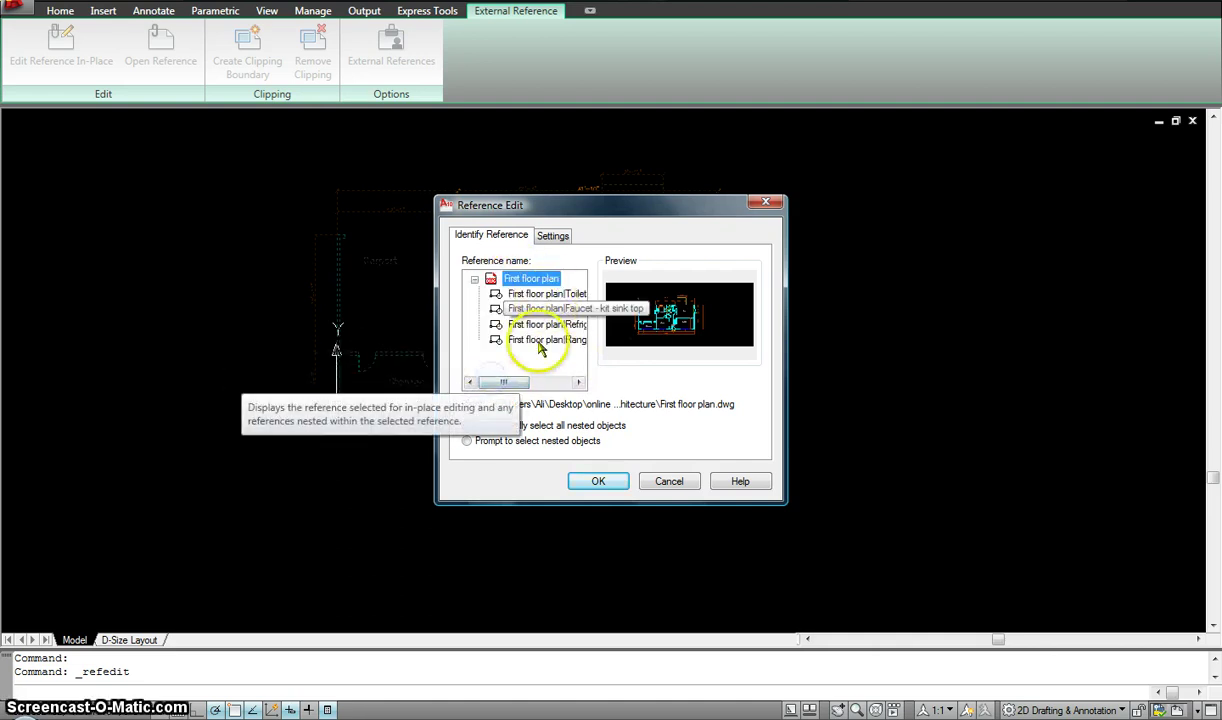
pyautogui.click(594, 482)
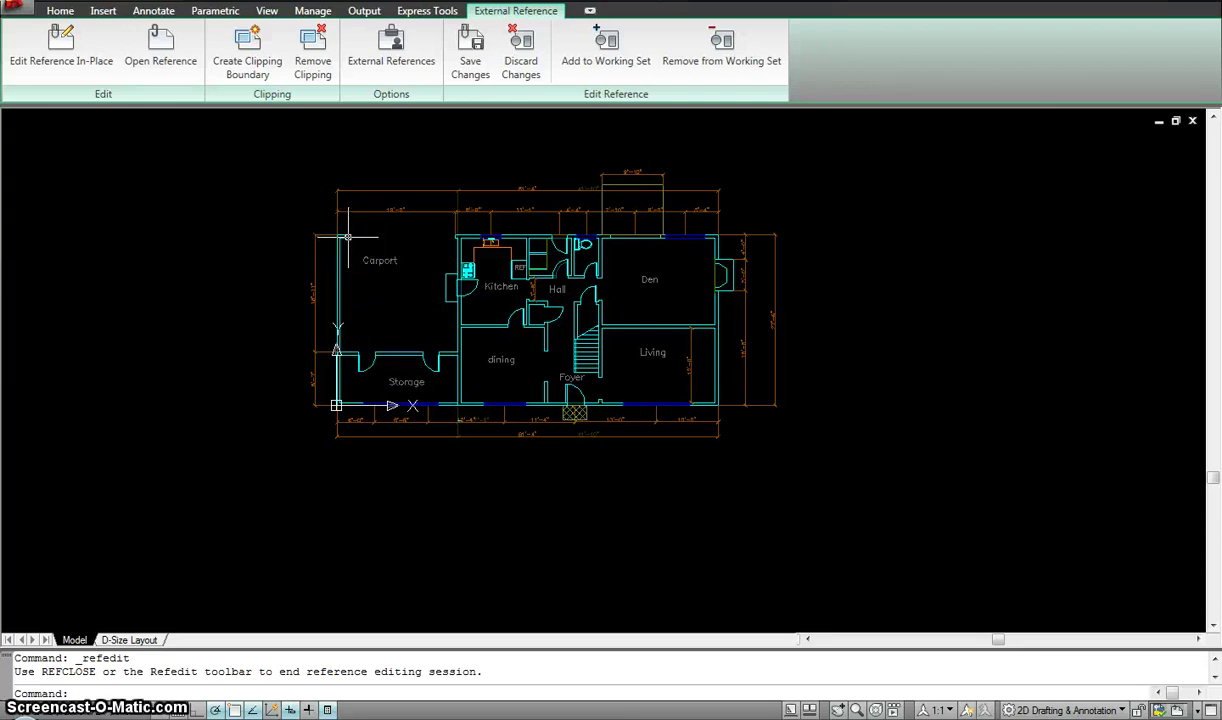
pyautogui.click(478, 44)
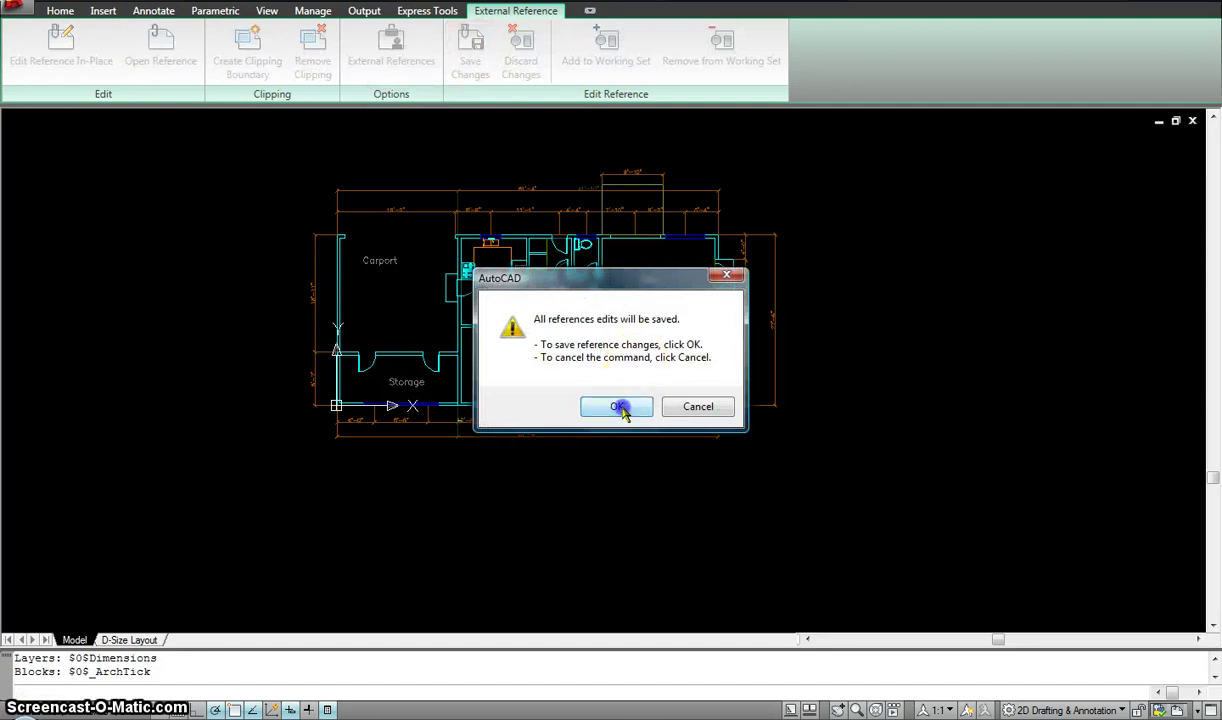
pyautogui.click(617, 406)
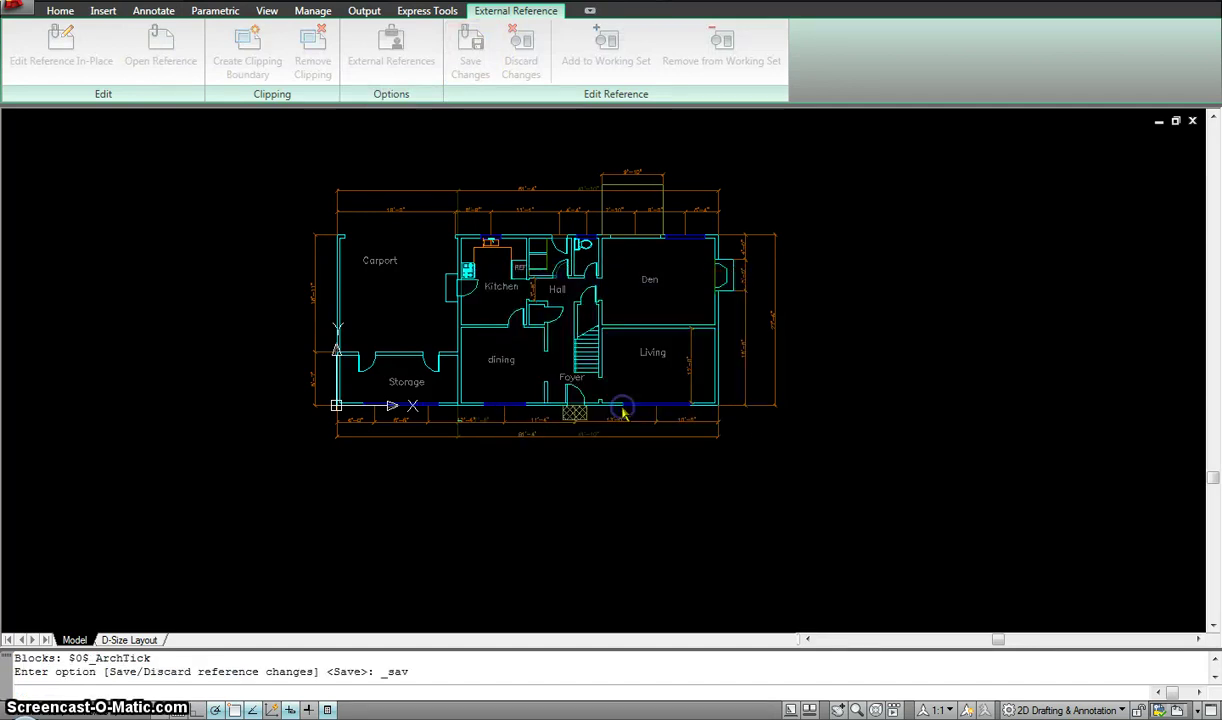
pyautogui.click(403, 351)
pyautogui.press('Escape')
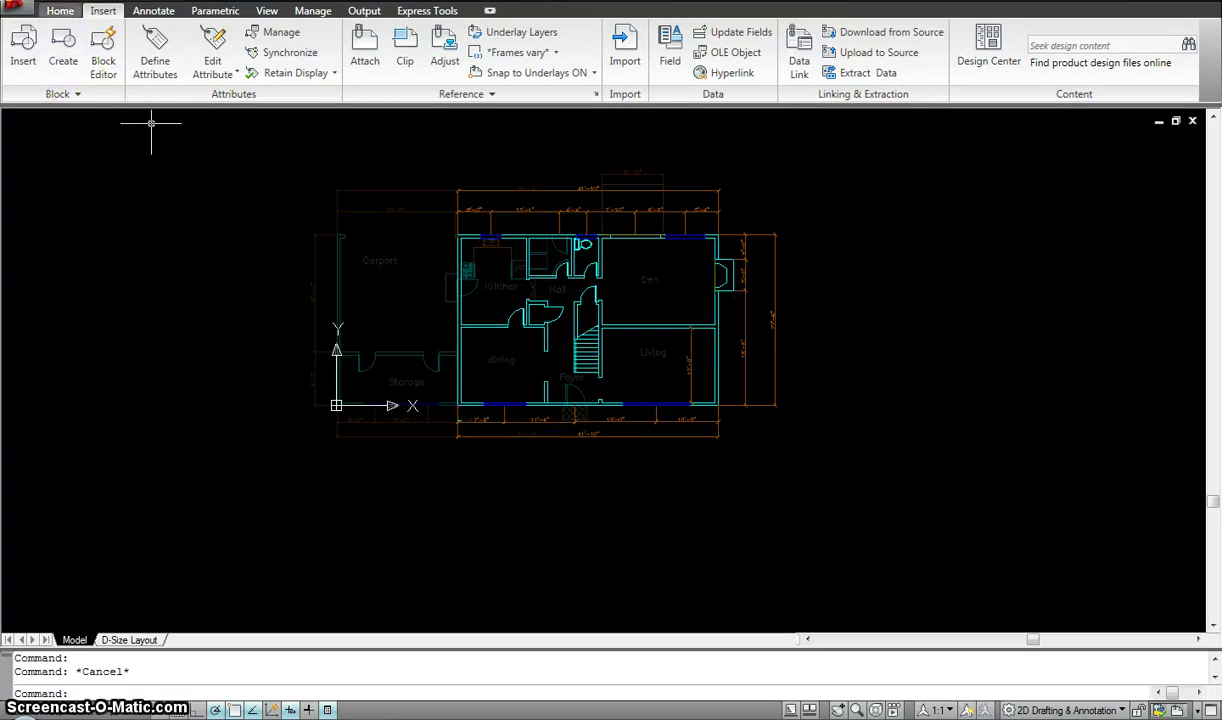
# Create a new drawing from the Tutorial-iArch template and switch it to model space
pyautogui.click(12, 8)
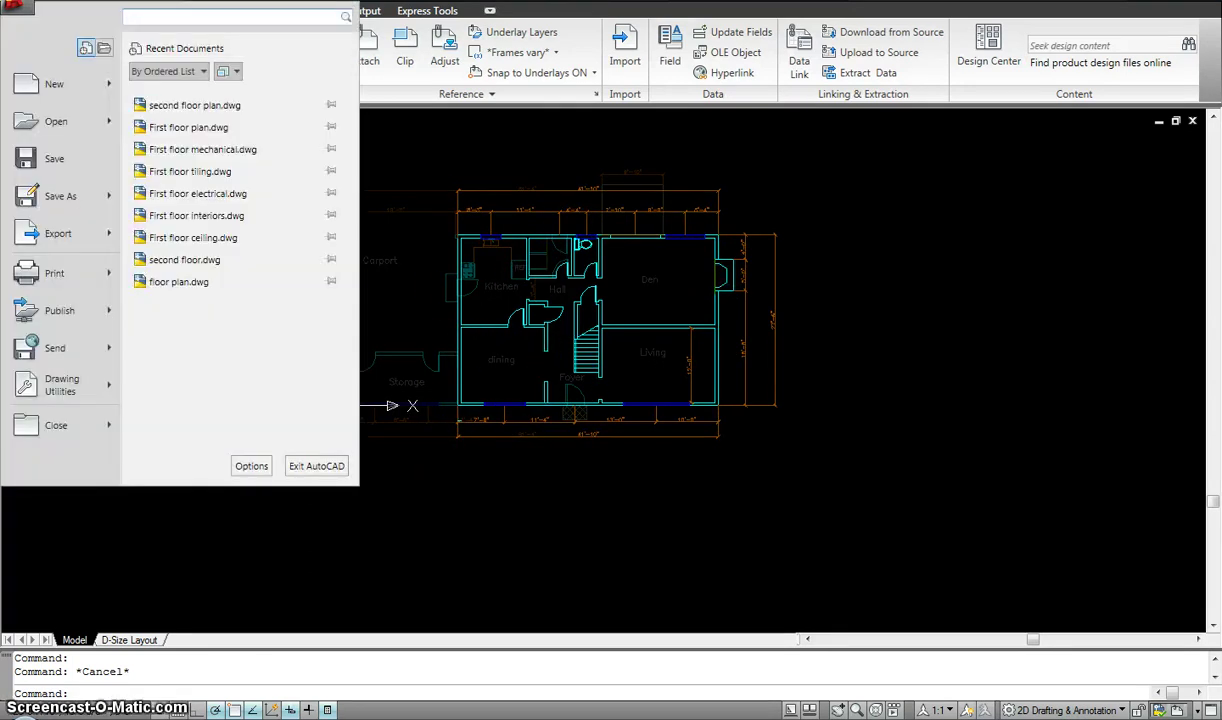
pyautogui.press('Escape')
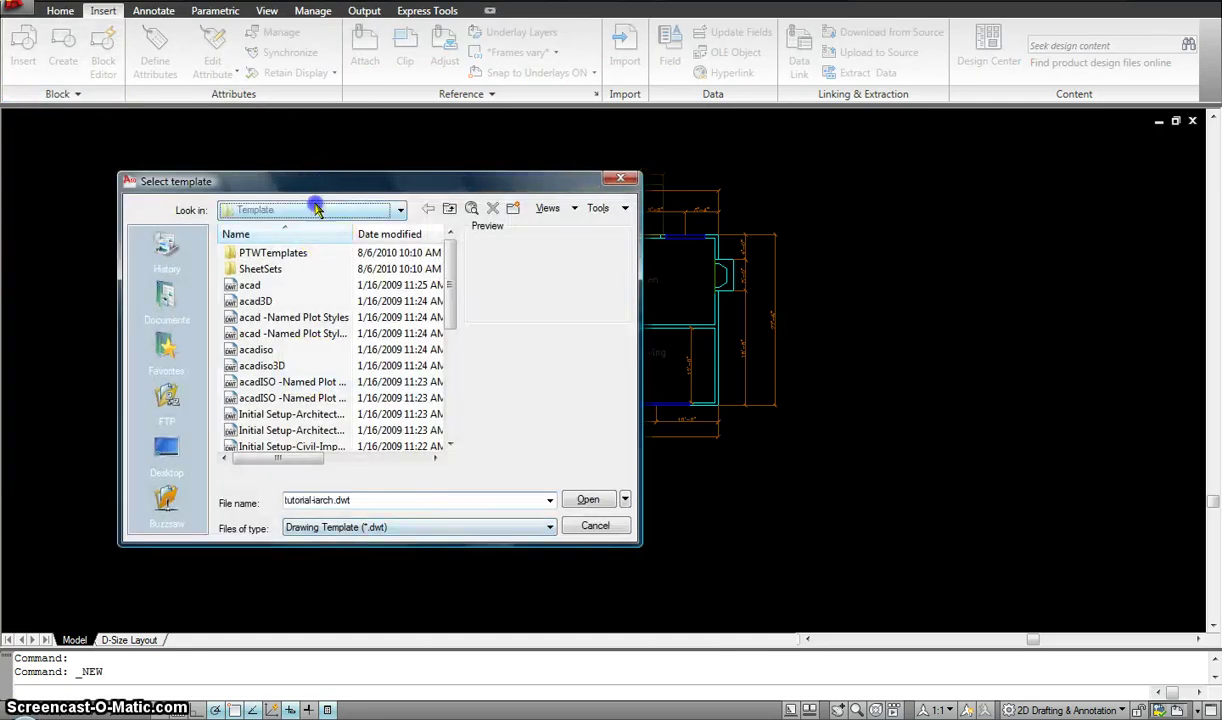
pyautogui.click(315, 207)
pyautogui.click(315, 207)
pyautogui.moveTo(455, 320); pyautogui.dragTo(462, 432)
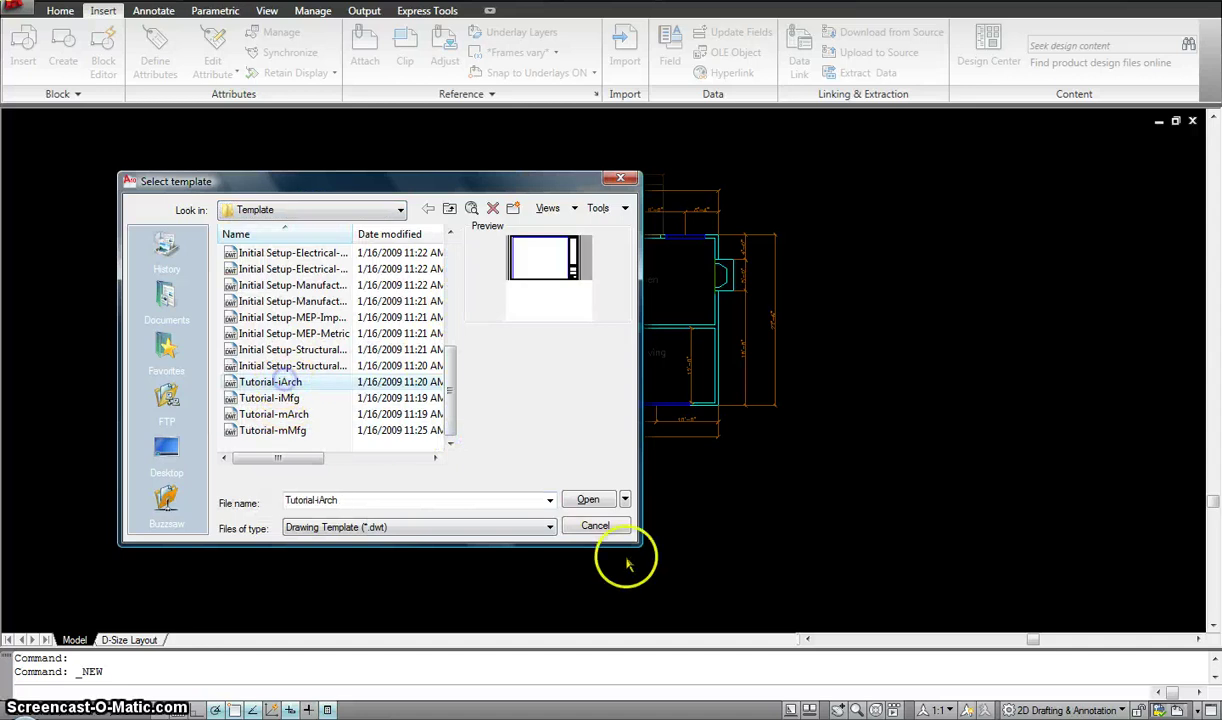
pyautogui.click(590, 500)
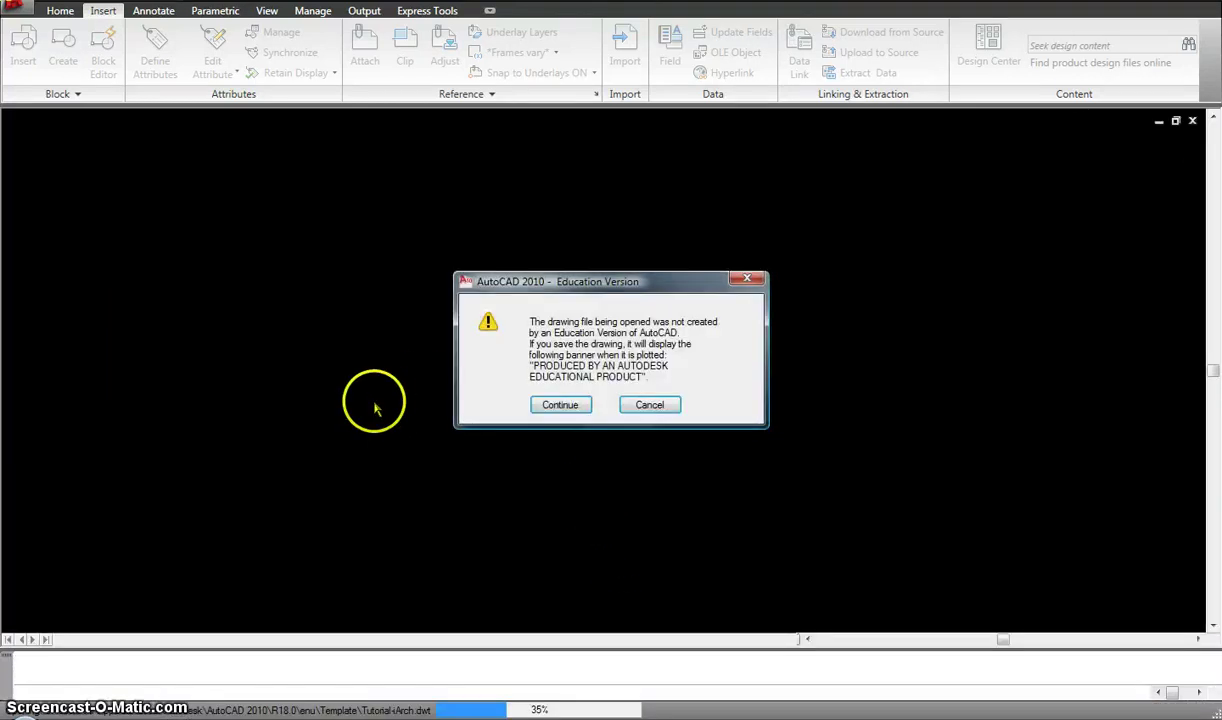
pyautogui.click(560, 405)
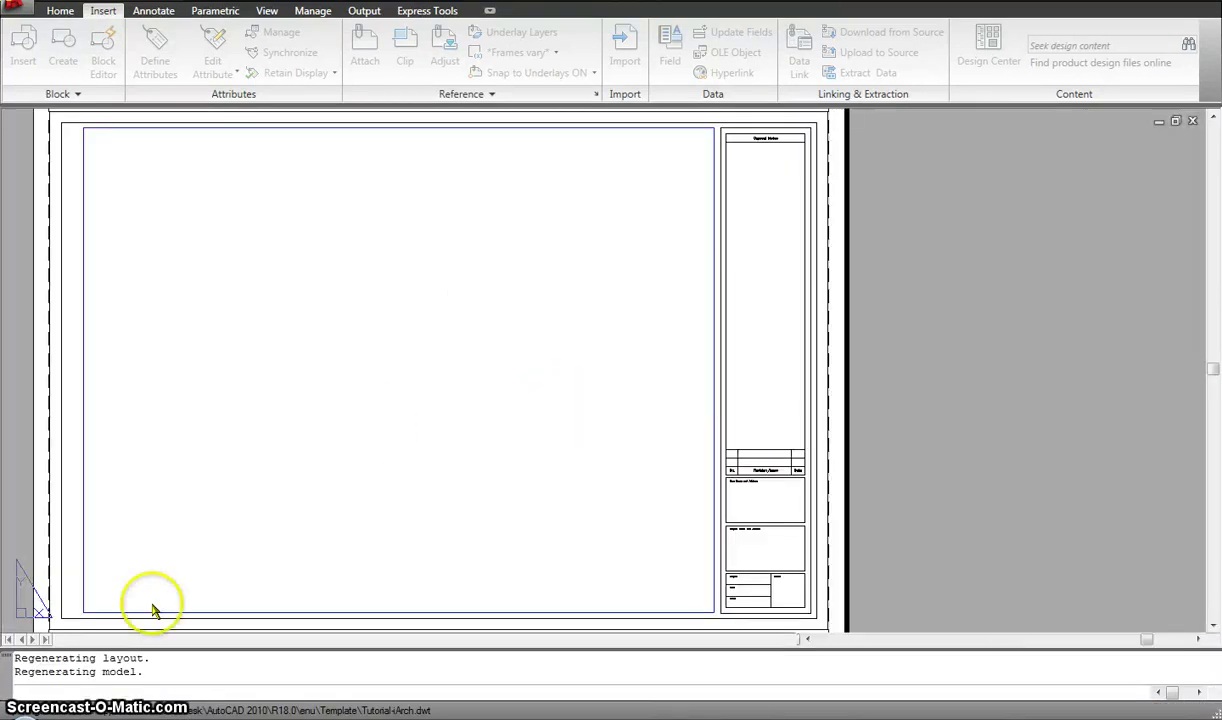
pyautogui.click(72, 640)
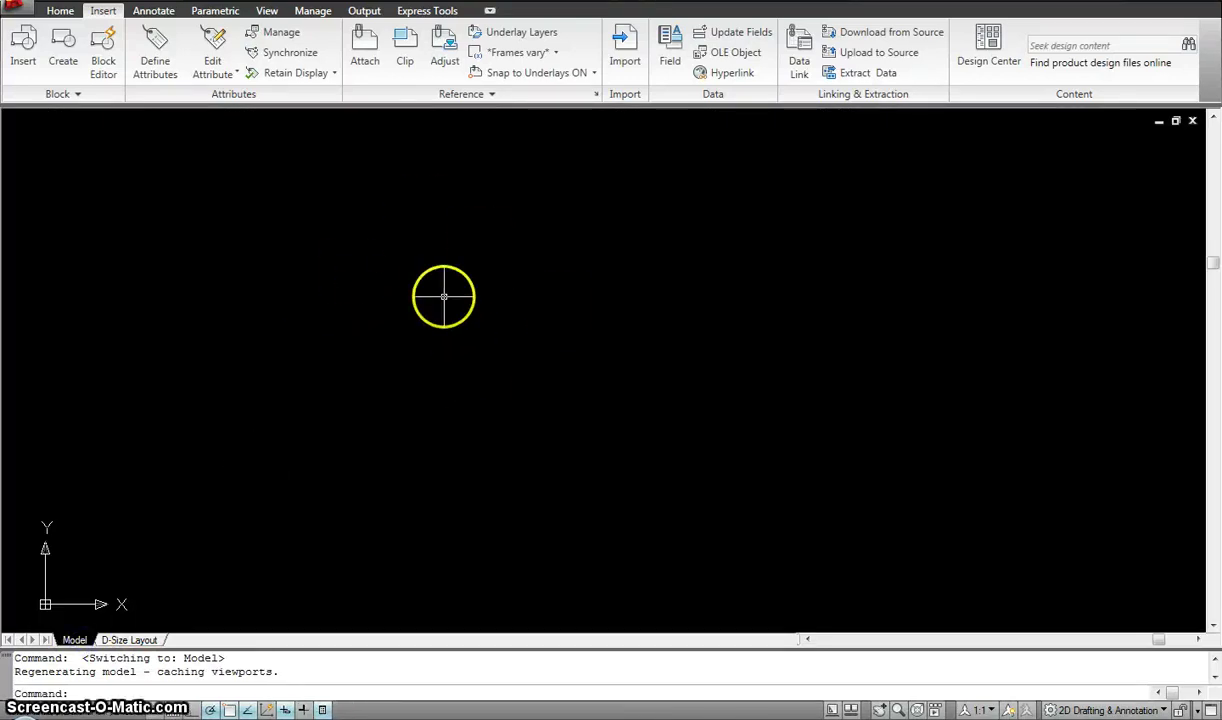
# Draw one wide rectangle near the middle of the empty model space
pyautogui.write('rec')
pyautogui.press('Return')
pyautogui.click(400, 262)
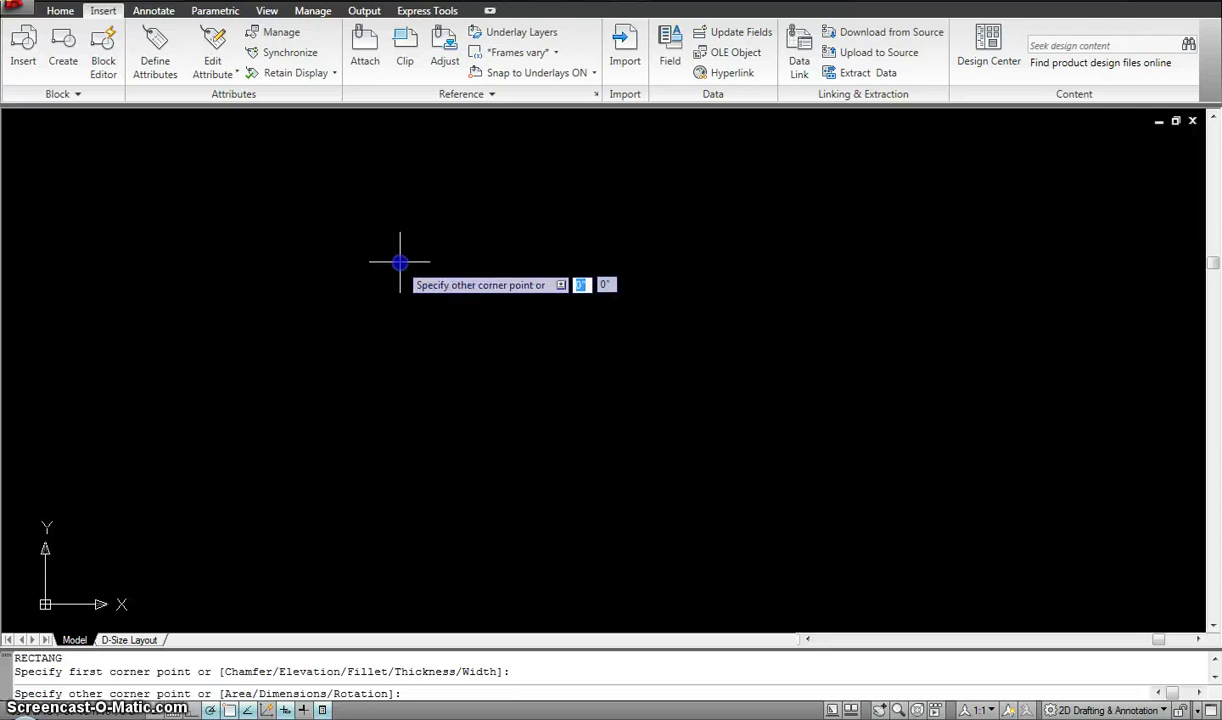
pyautogui.click(894, 480)
pyautogui.press('Escape')
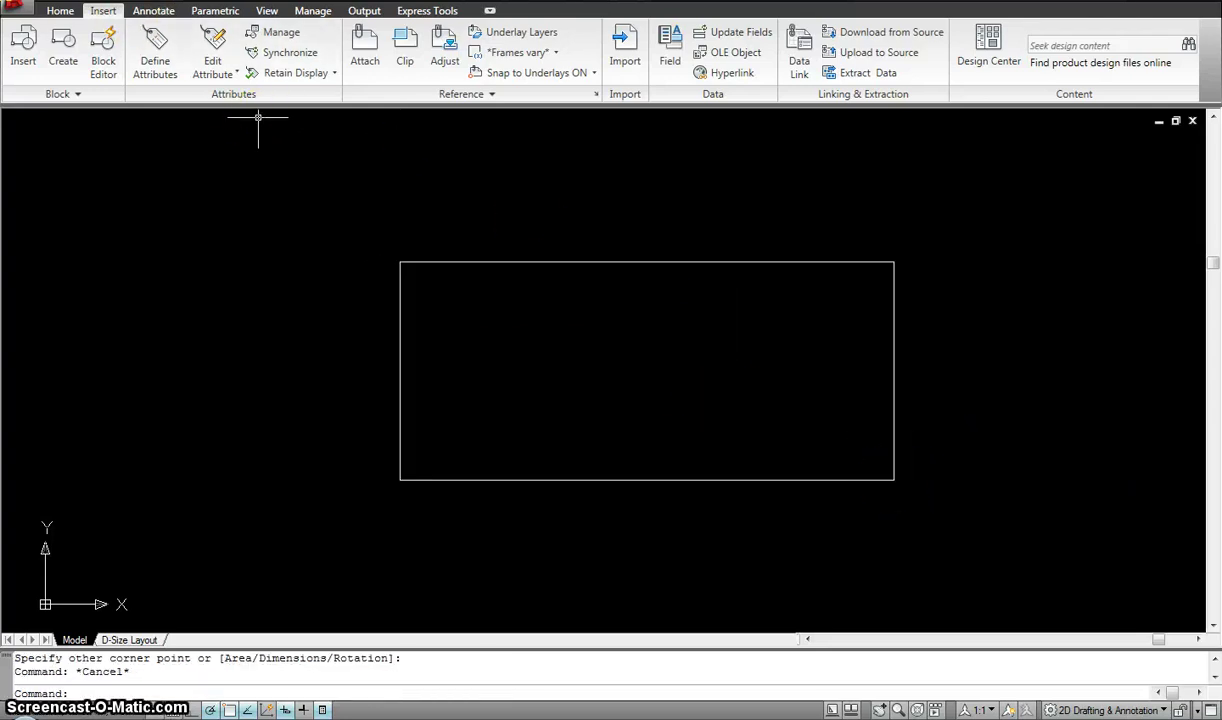
# Save the new drawing as third floor plan in the Autocad Architecture folder
pyautogui.hotkey('ctrl', 's')
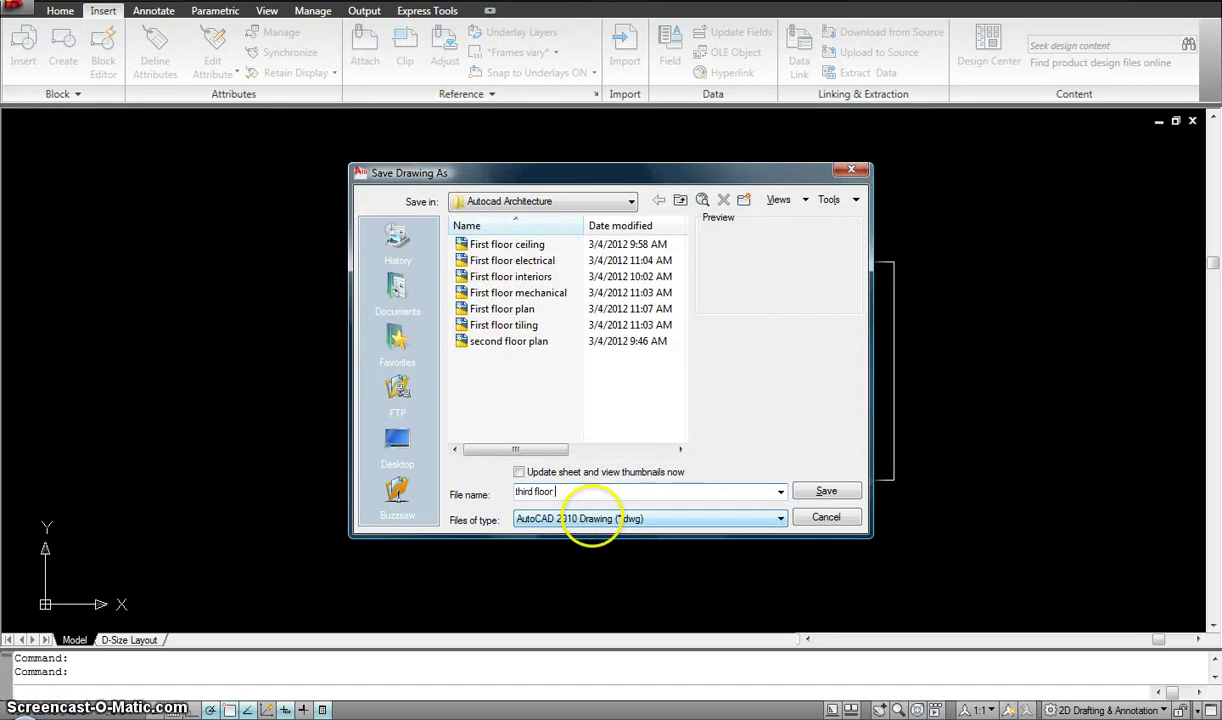
pyautogui.write('third floor plan')
pyautogui.press('Return')
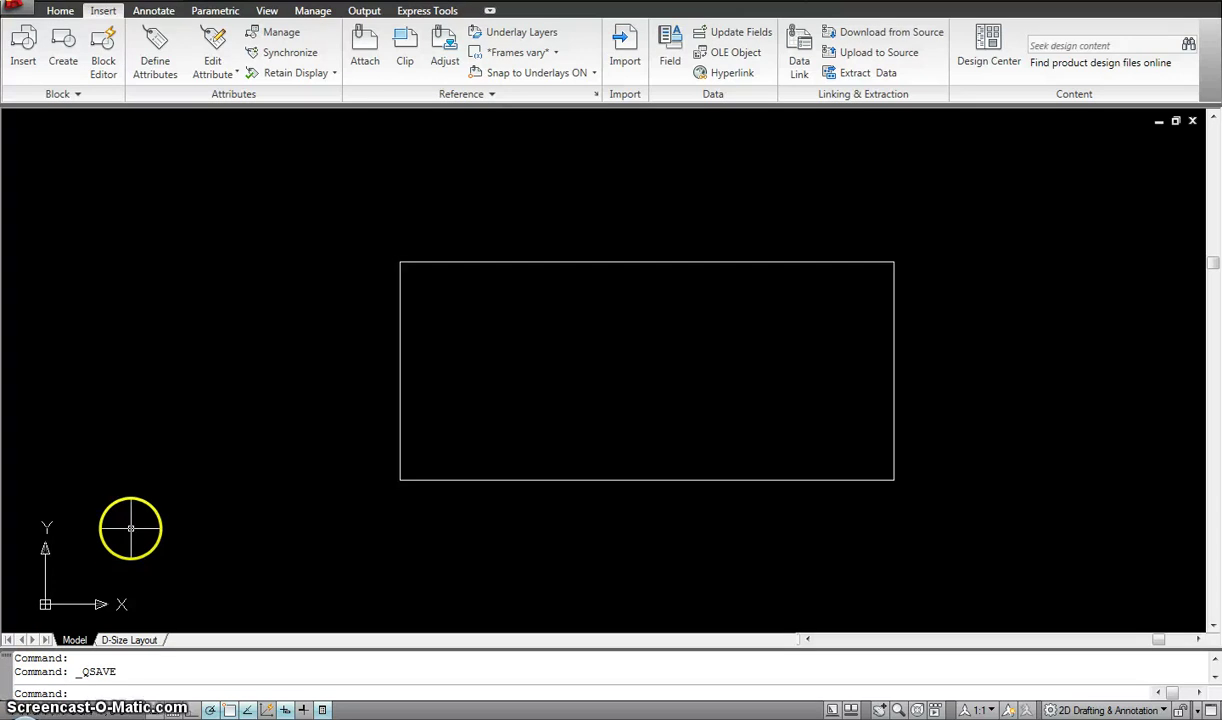
# Attach the First floor plan drawing as an external reference with its insertion point at 0,0,0
pyautogui.press('Escape')
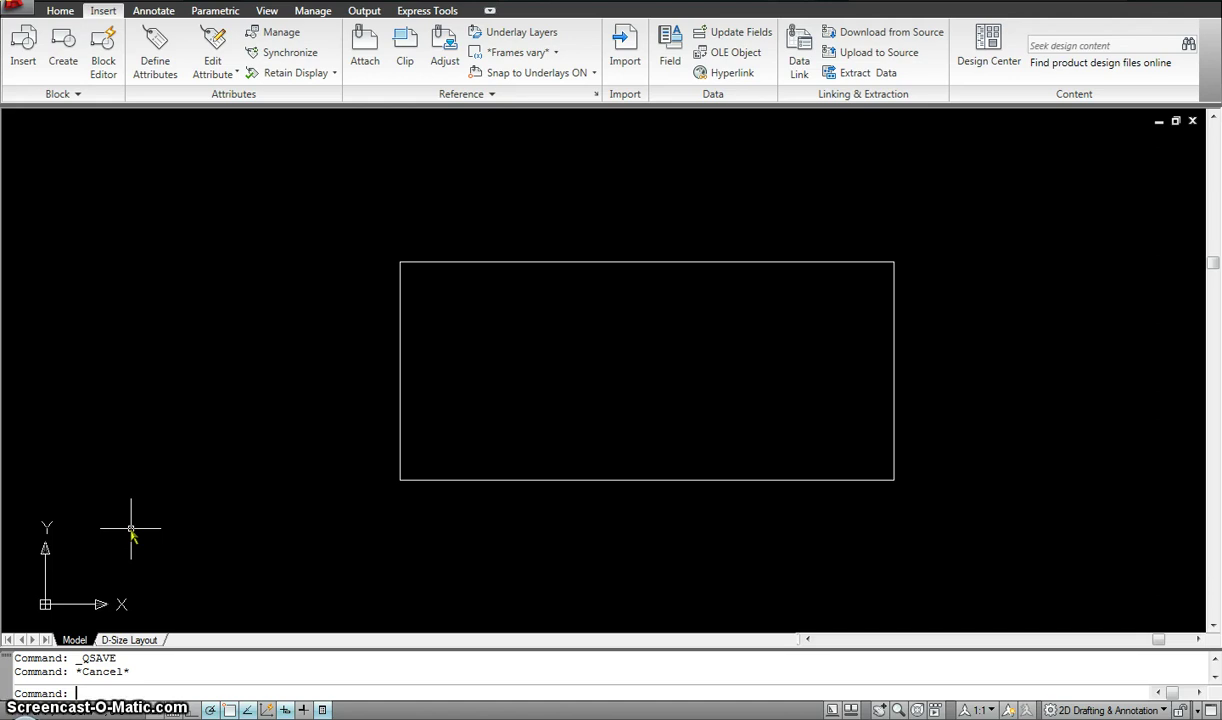
pyautogui.press('Return')
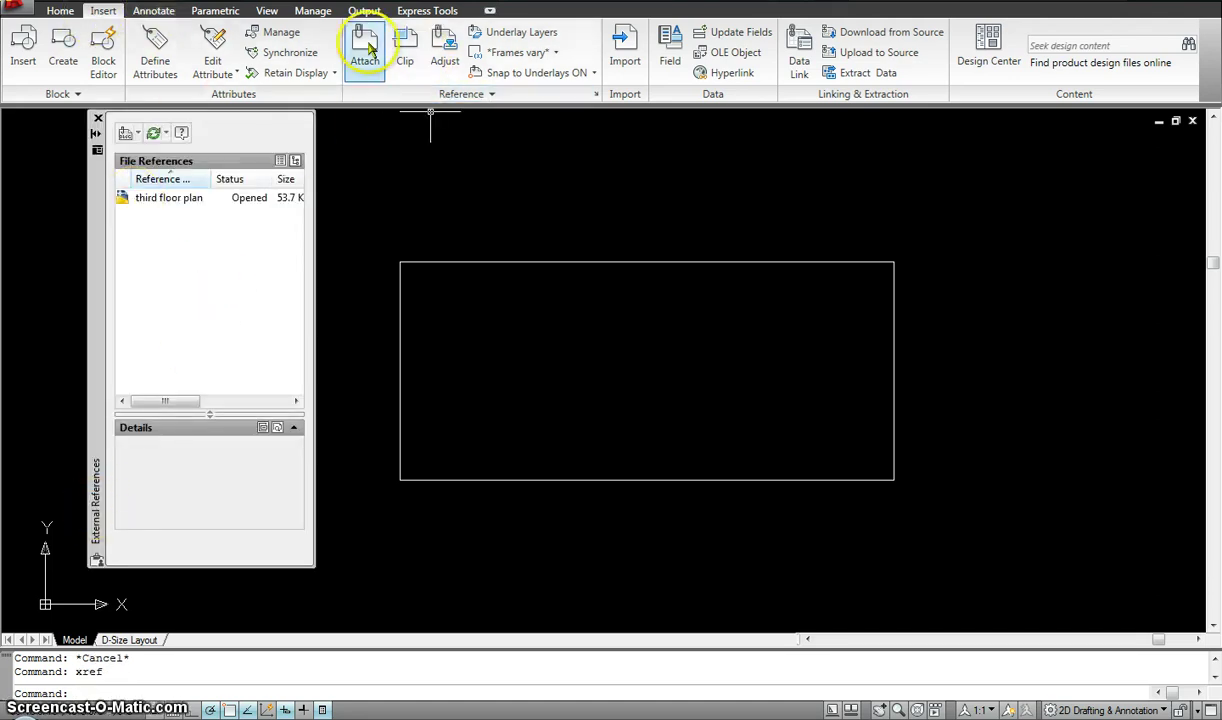
pyautogui.click(124, 135)
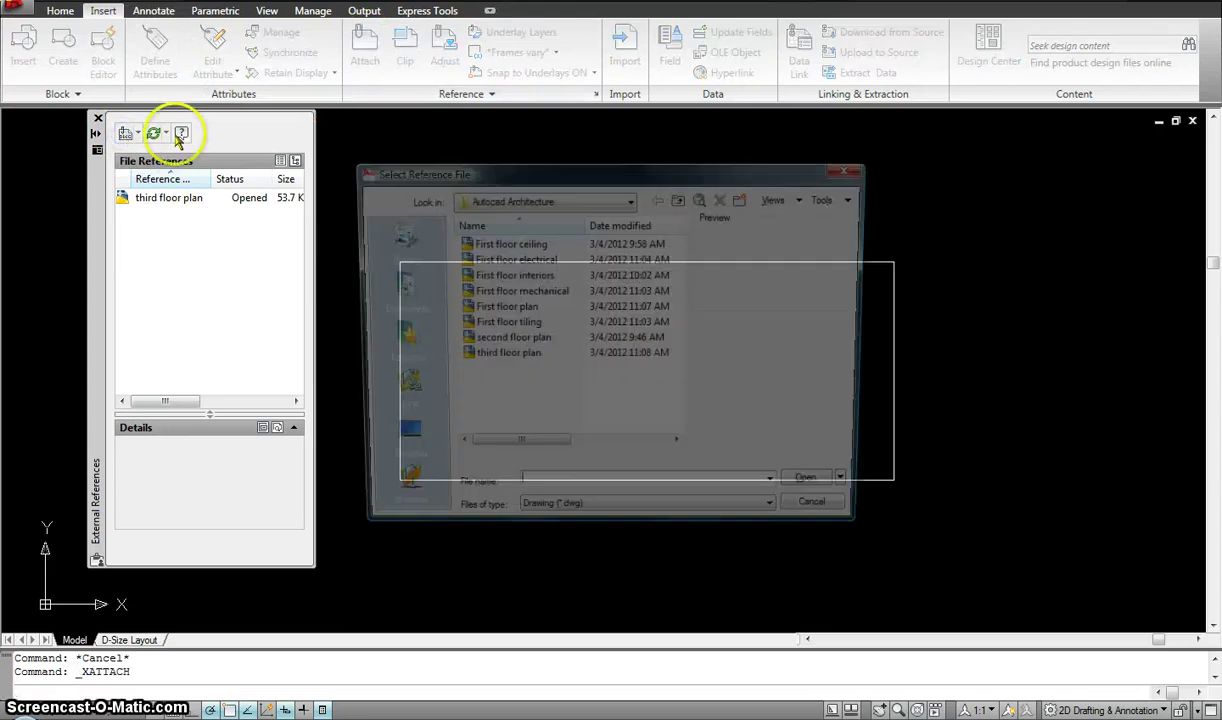
pyautogui.click(501, 310)
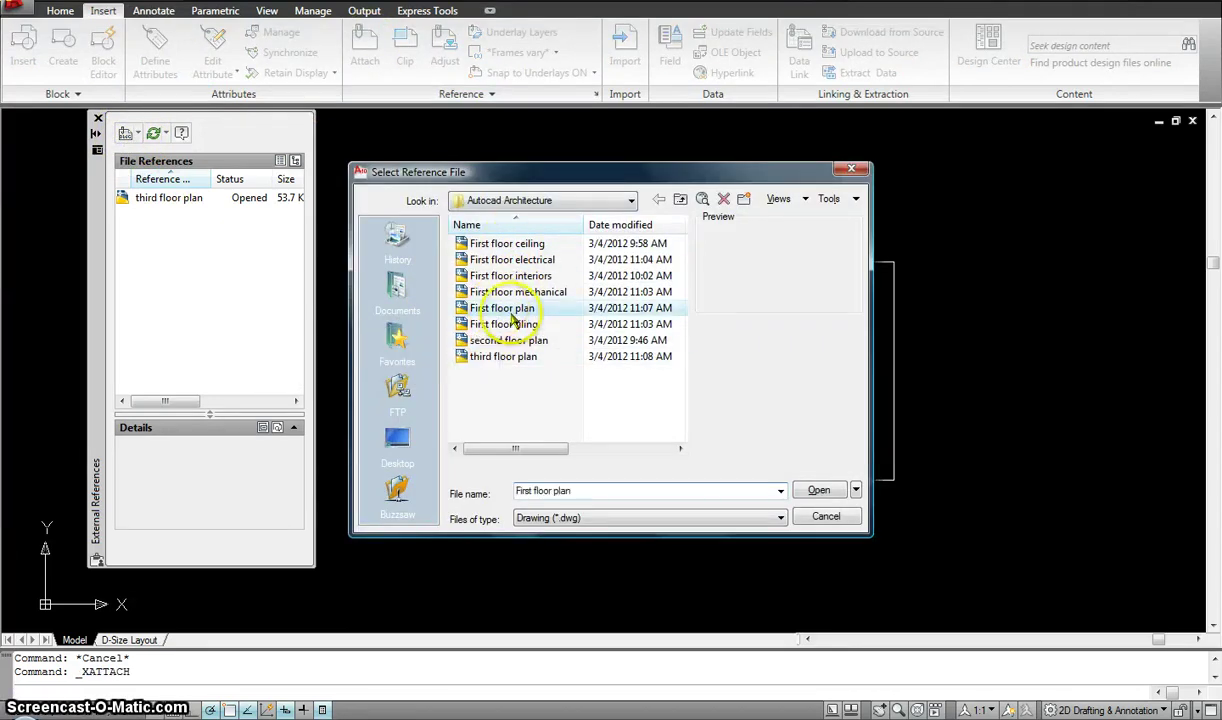
pyautogui.click(819, 492)
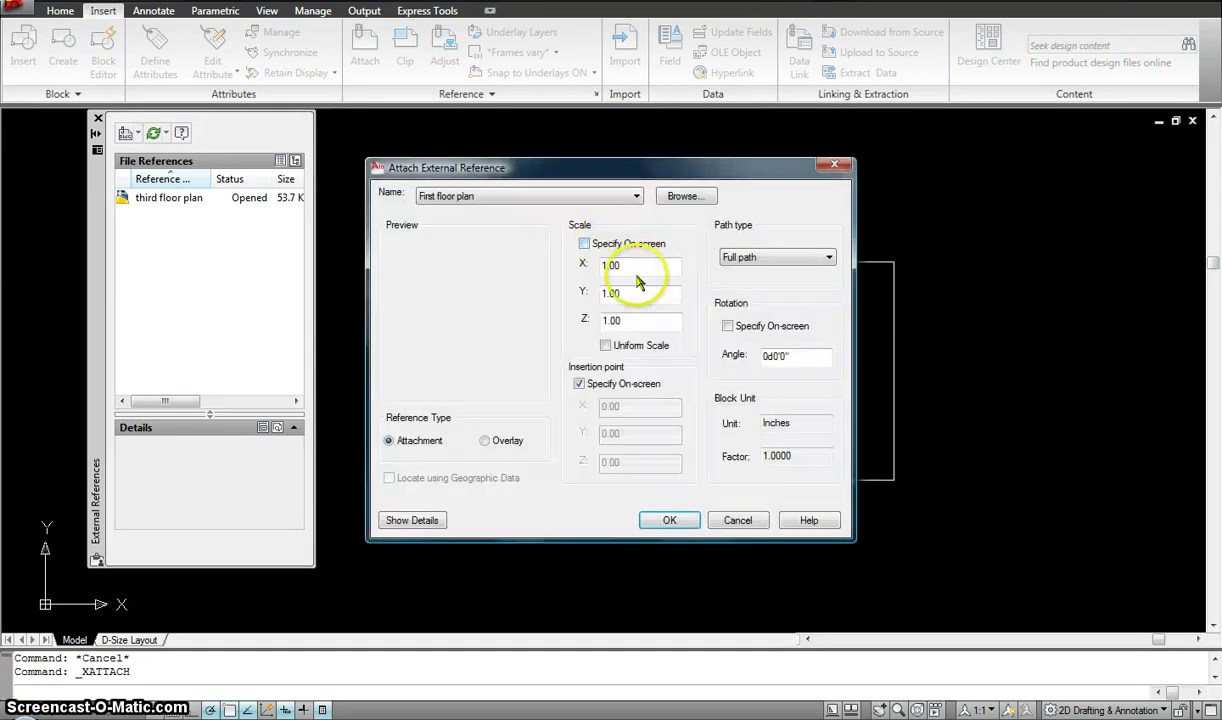
pyautogui.click(672, 521)
pyautogui.write('0')
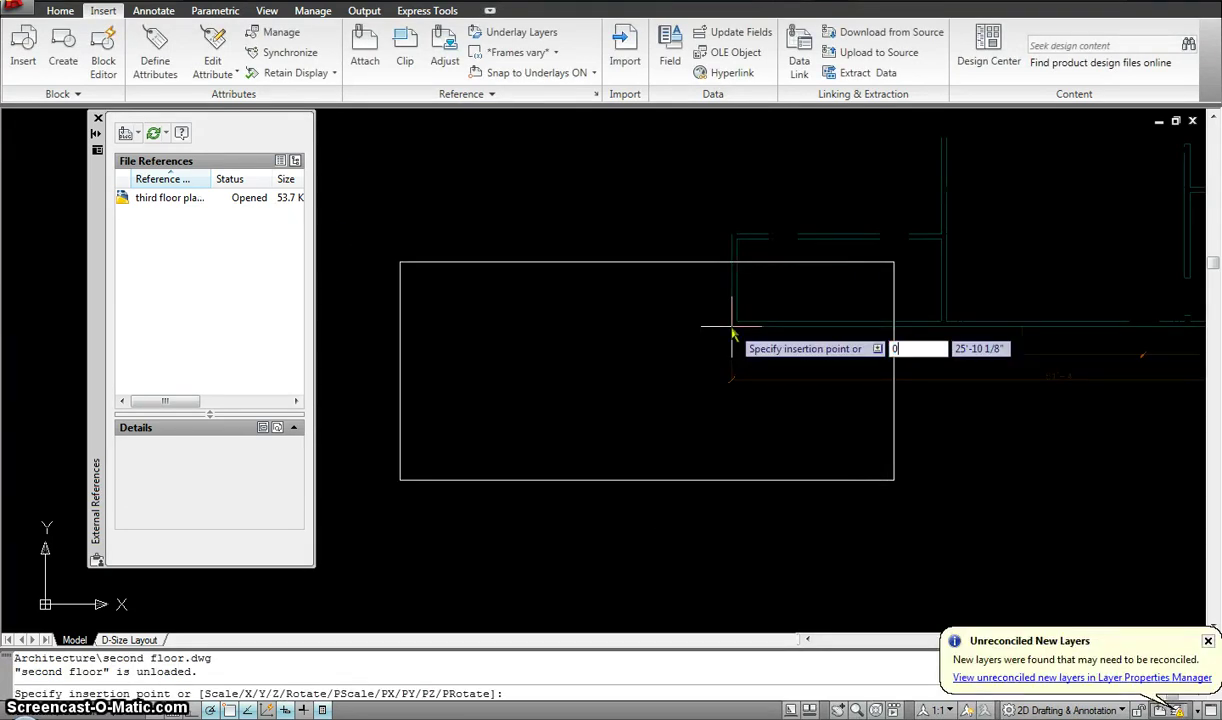
pyautogui.write(',0,0')
pyautogui.press('Return')
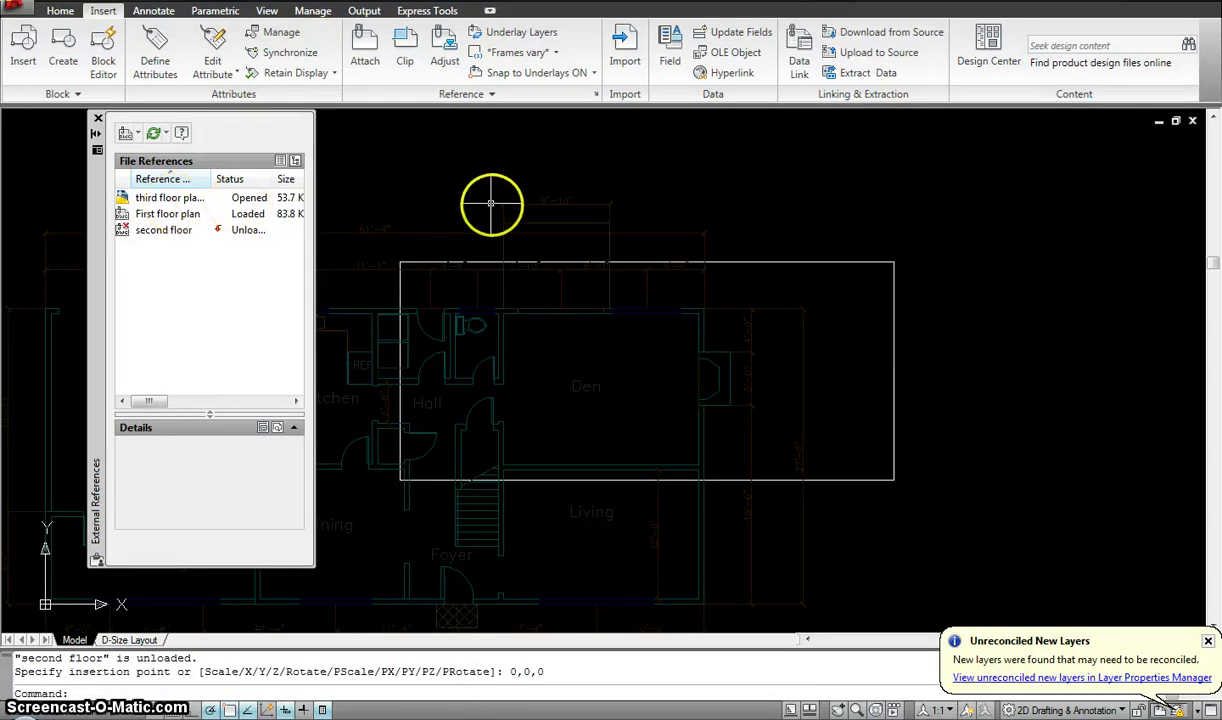
# Try to reload the unloaded nested second floor reference
pyautogui.click(153, 236)
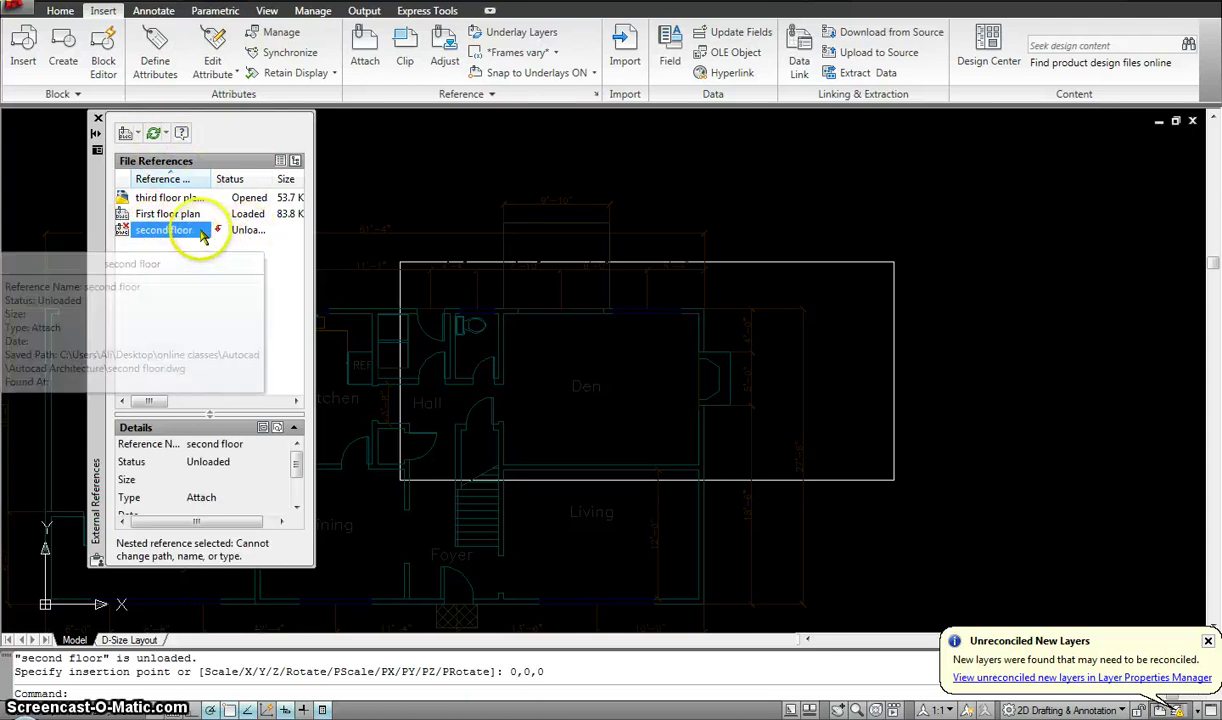
pyautogui.rightClick(198, 234)
pyautogui.click(232, 304)
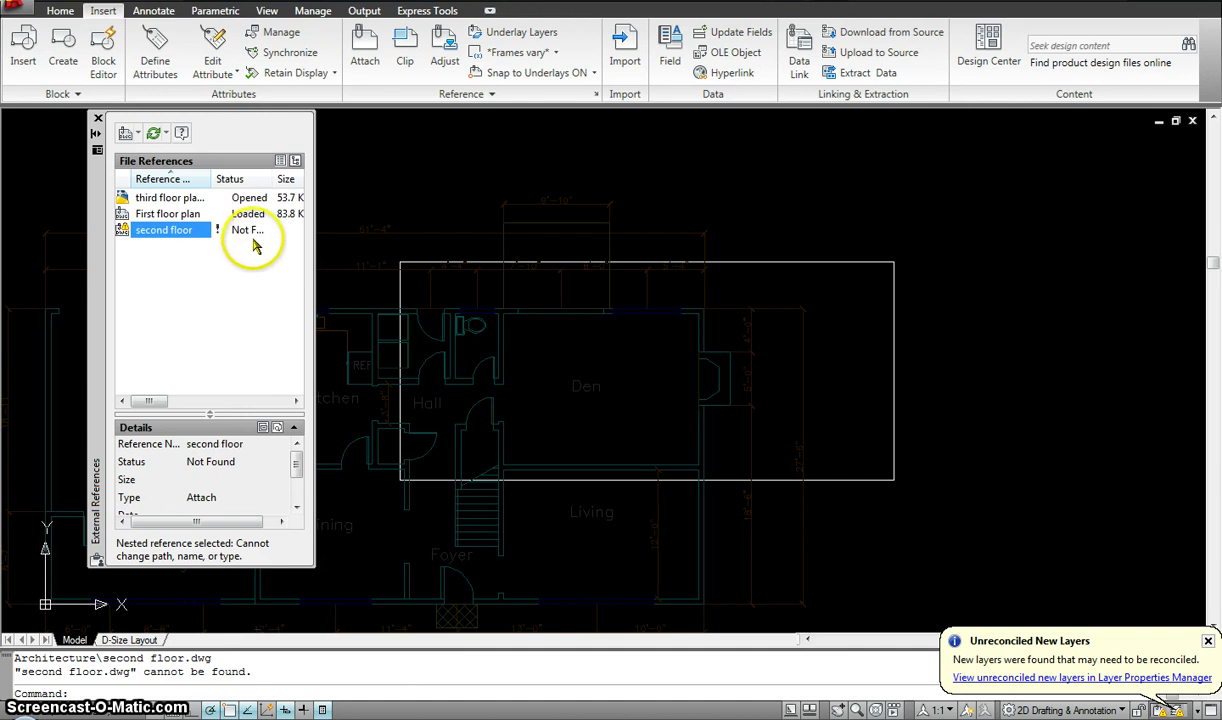
pyautogui.click(179, 232)
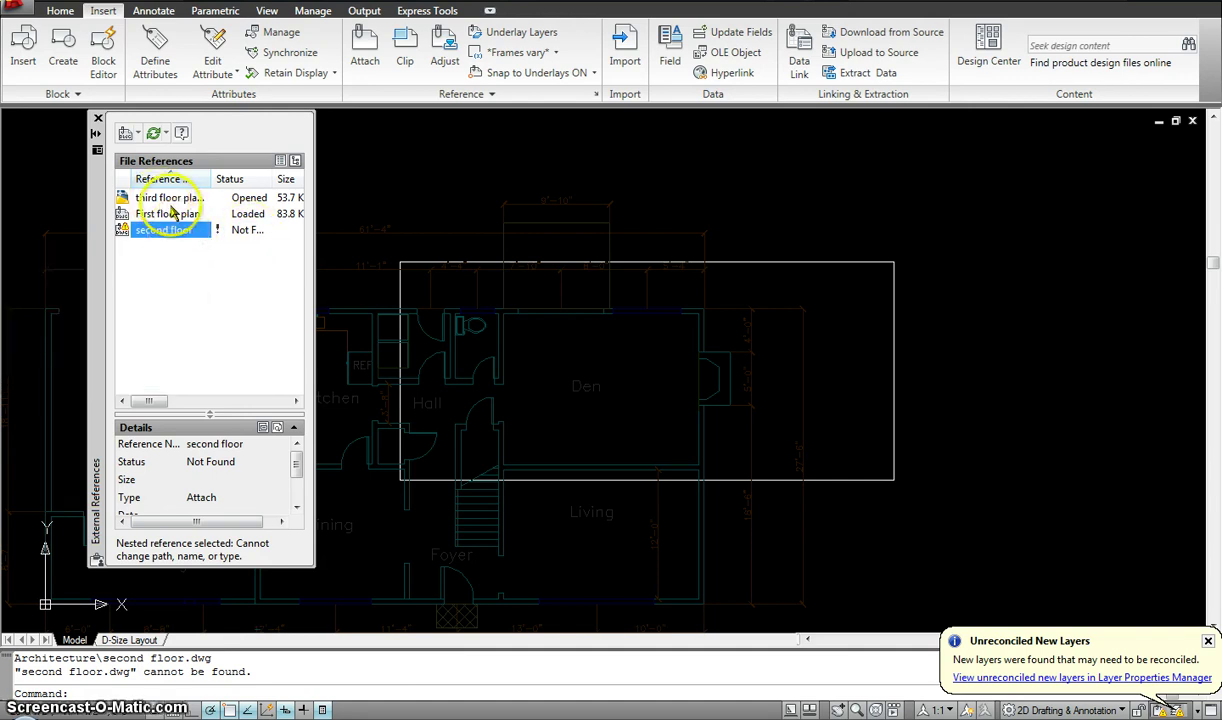
pyautogui.rightClick(158, 232)
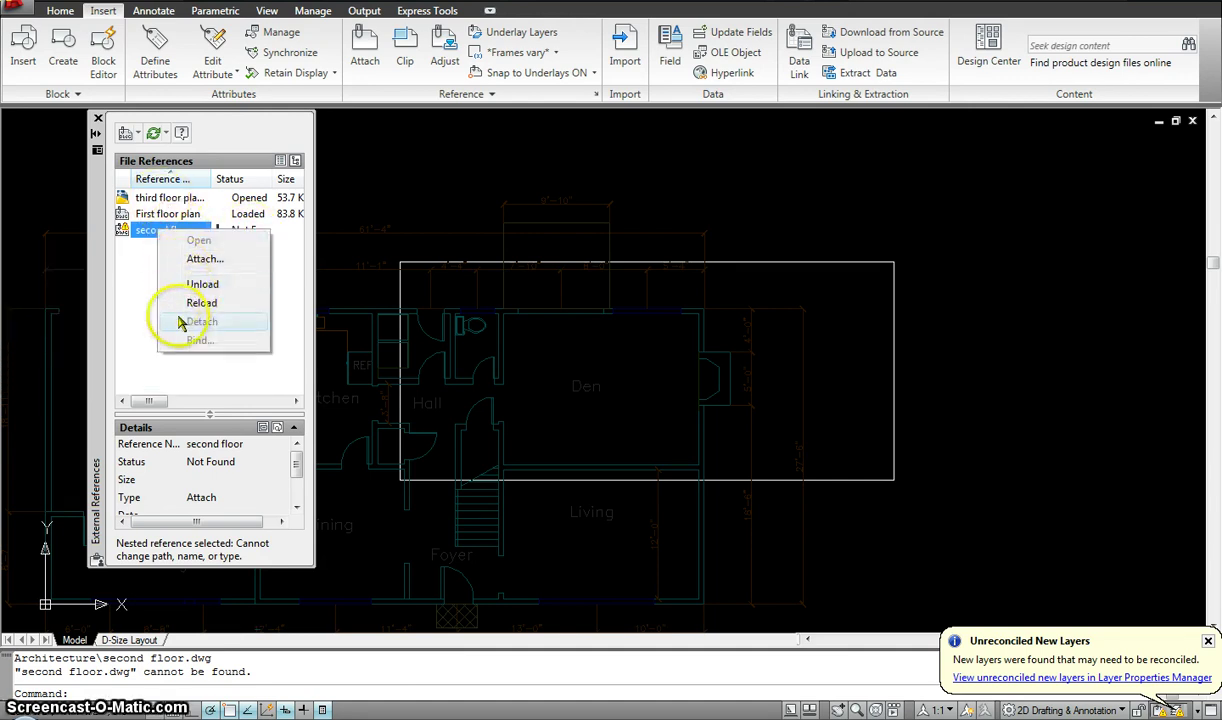
pyautogui.click(145, 300)
pyautogui.click(149, 236)
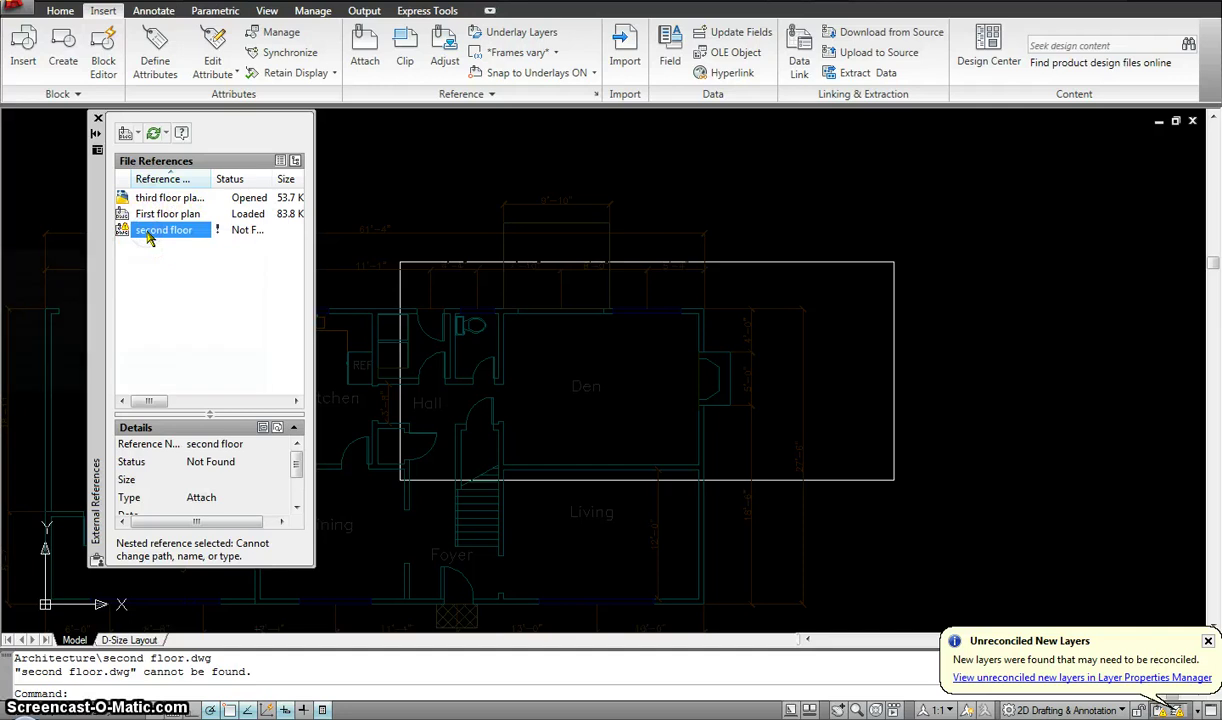
# Attach the second floor plan drawing as an external reference with its insertion point at 0,0,0
pyautogui.click(124, 134)
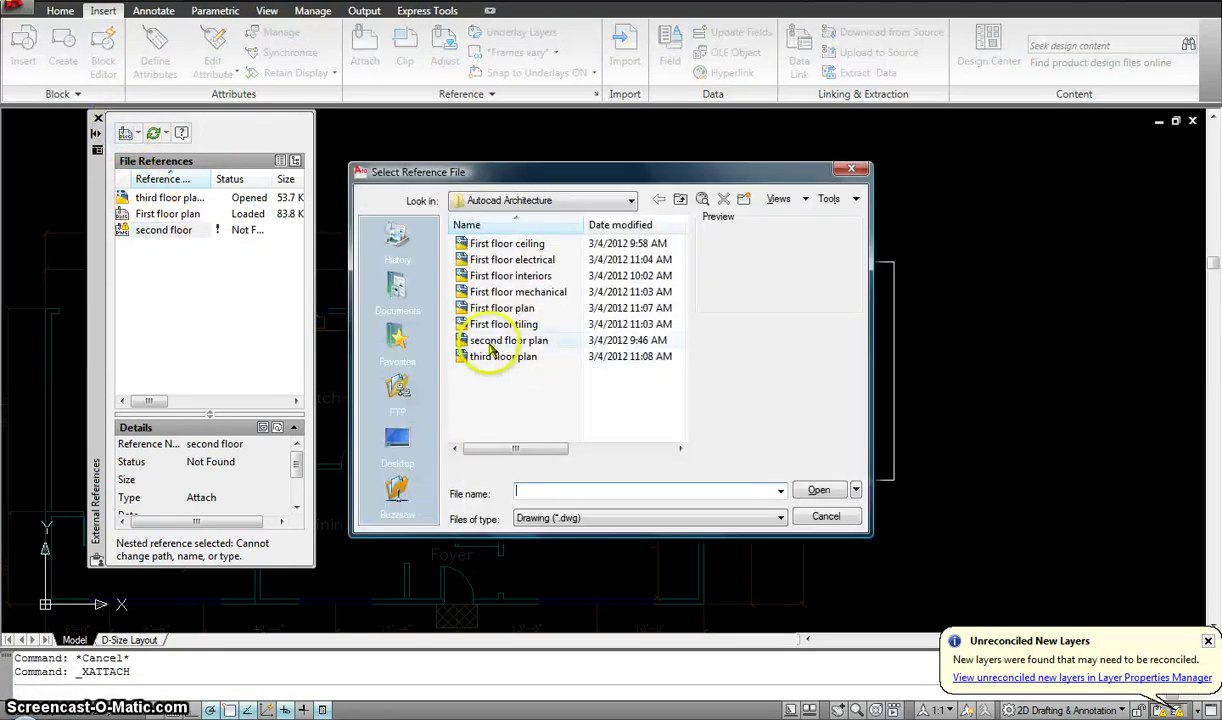
pyautogui.click(490, 342)
pyautogui.click(821, 494)
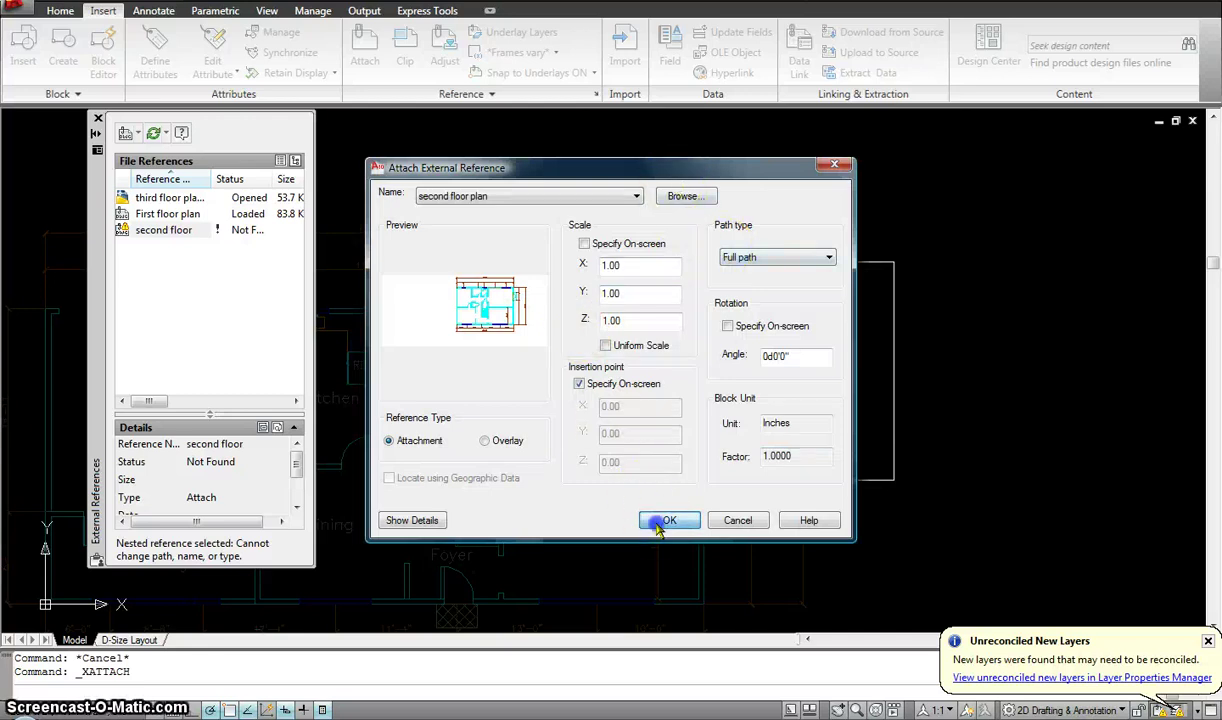
pyautogui.click(662, 519)
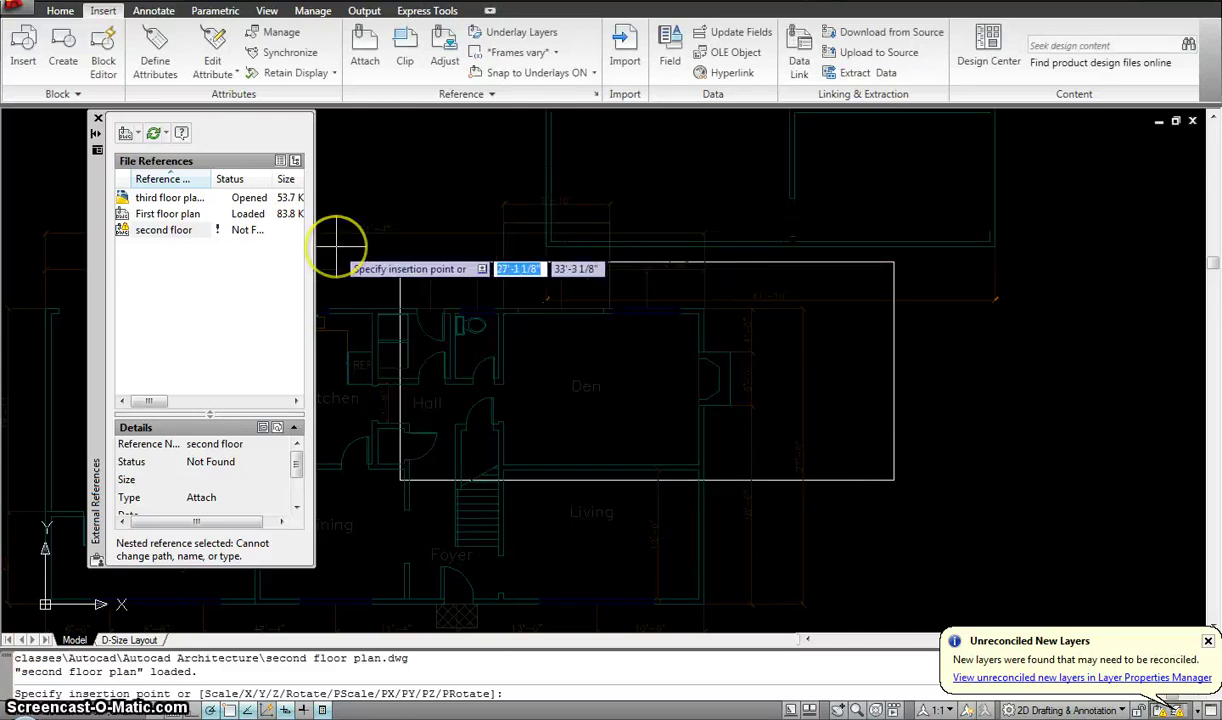
pyautogui.write('0,0,0')
pyautogui.press('Return')
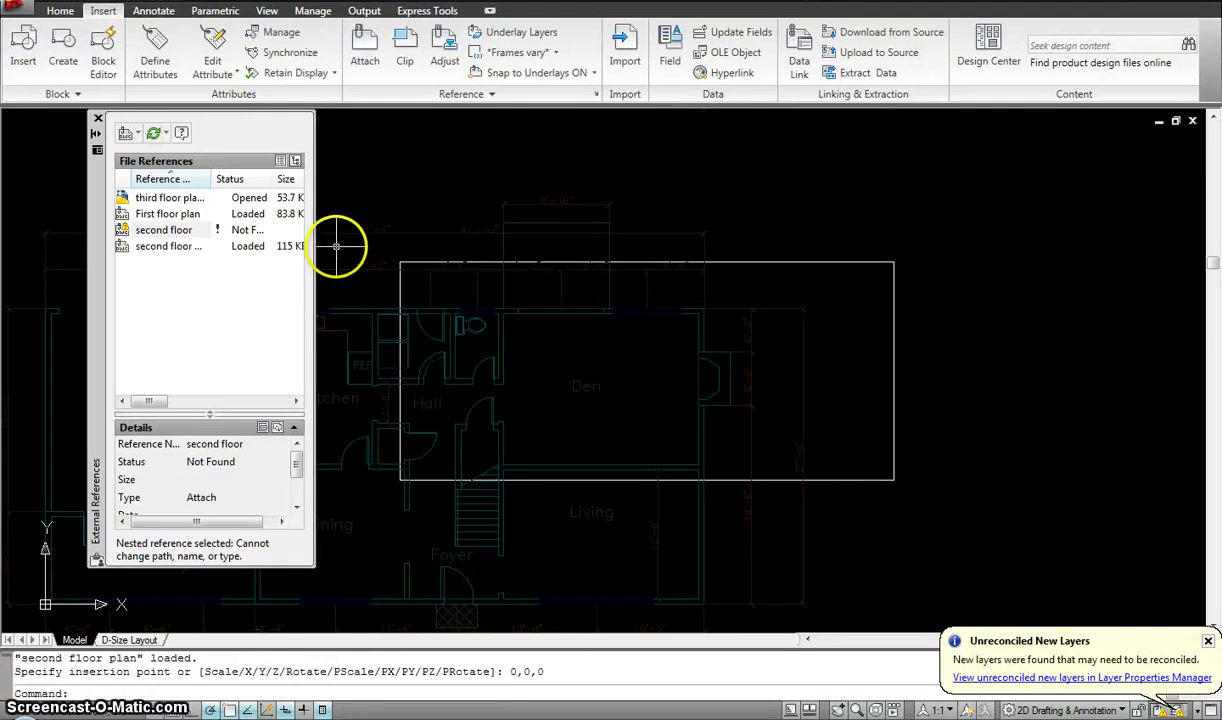
pyautogui.scroll(-2, 454, 273)
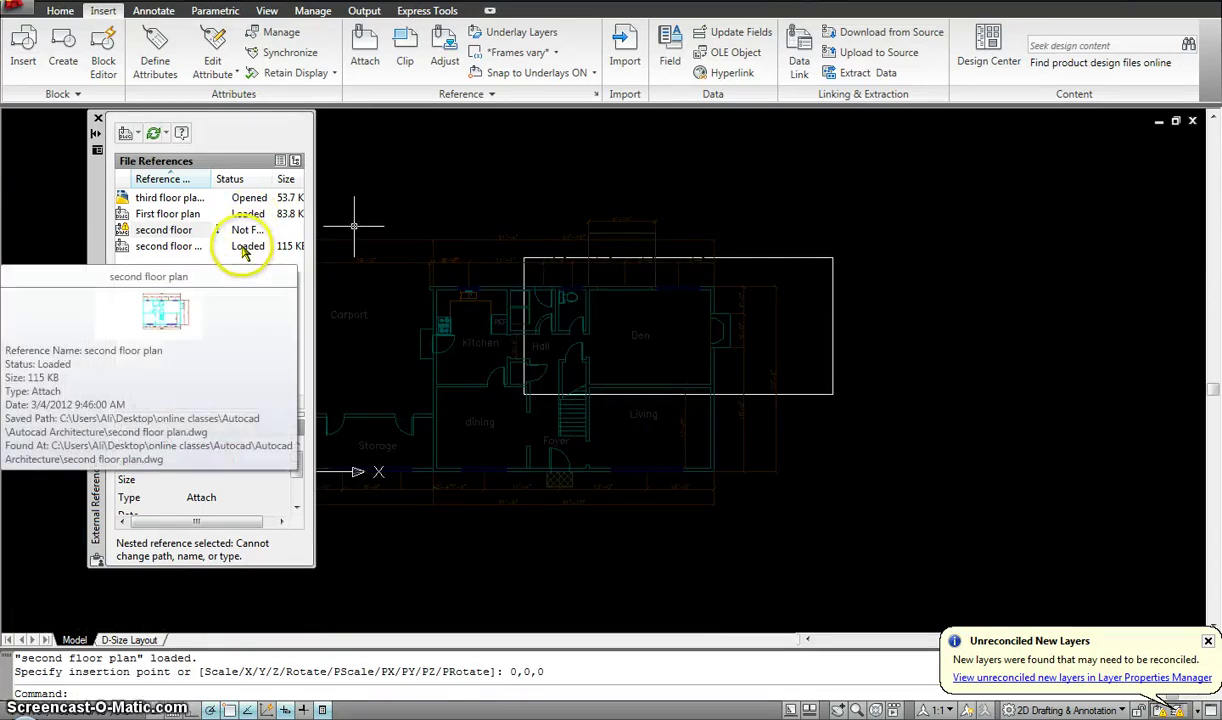
pyautogui.moveTo(477, 406); pyautogui.dragTo(649, 406, button='middle')
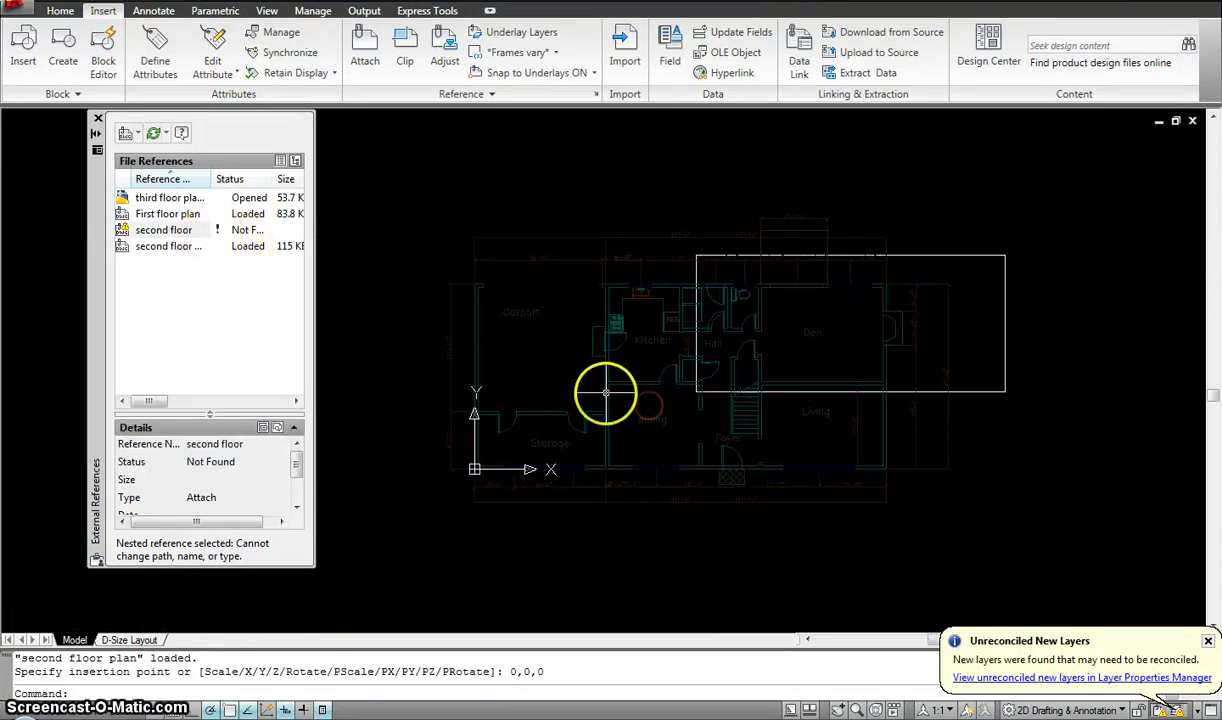
pyautogui.click(565, 409)
pyautogui.rightClick(565, 409)
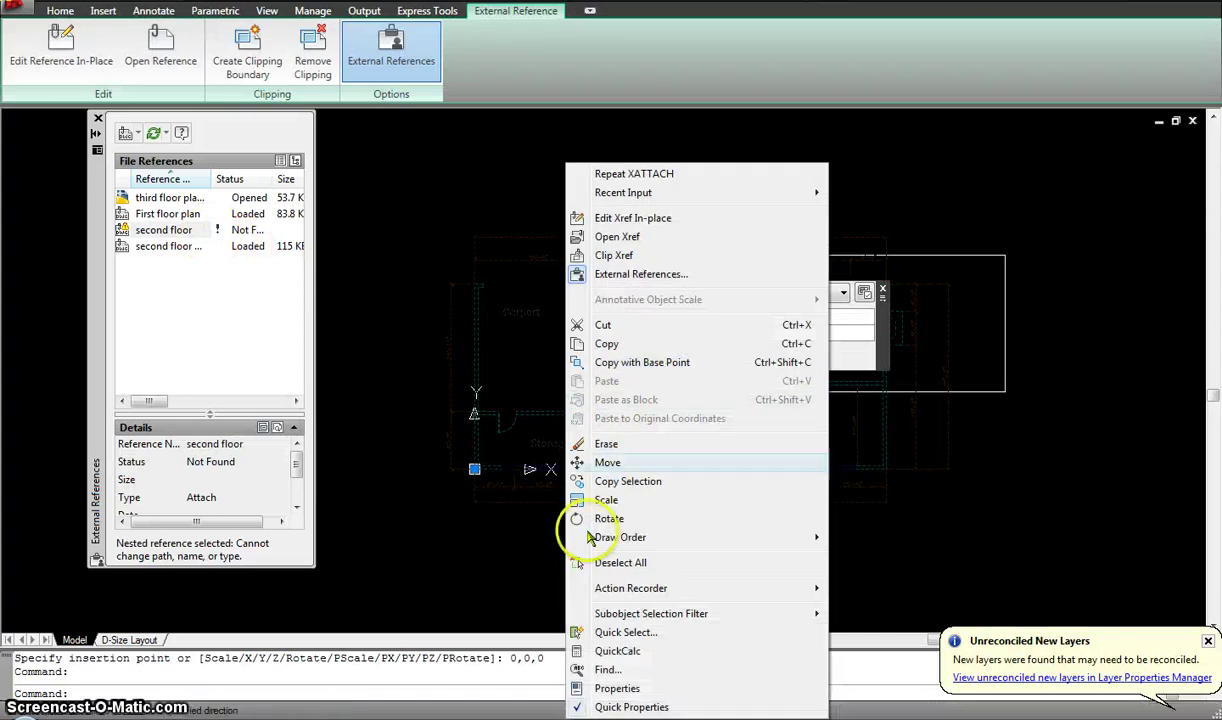
pyautogui.click(605, 562)
pyautogui.press('Escape')
pyautogui.press('Escape')
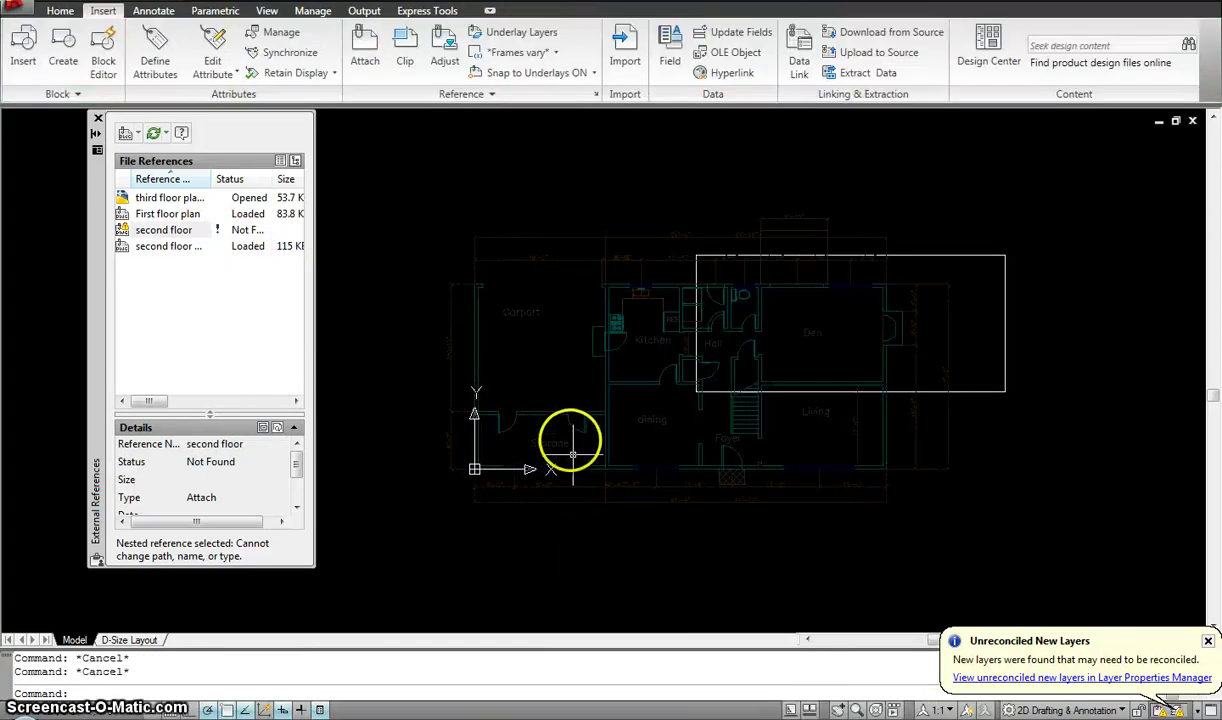
# Send the attached First floor plan reference to the back of the draw order
pyautogui.click(554, 409)
pyautogui.rightClick(555, 409)
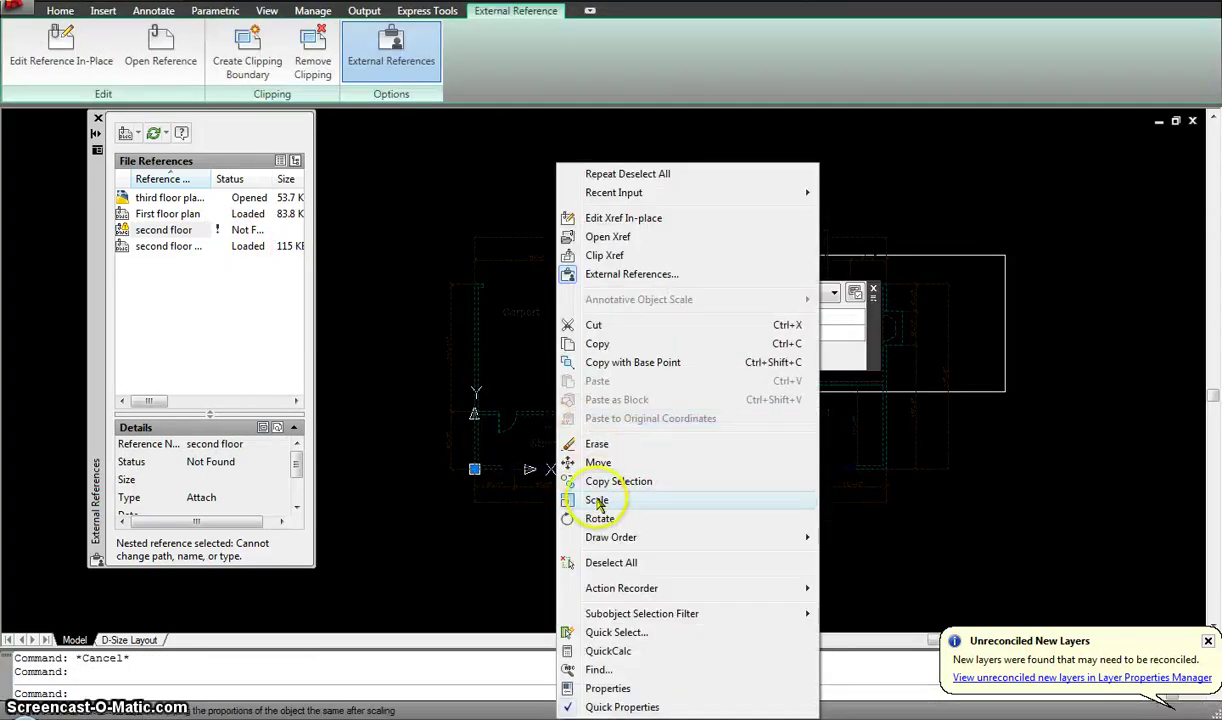
pyautogui.click(535, 390)
pyautogui.rightClick(537, 412)
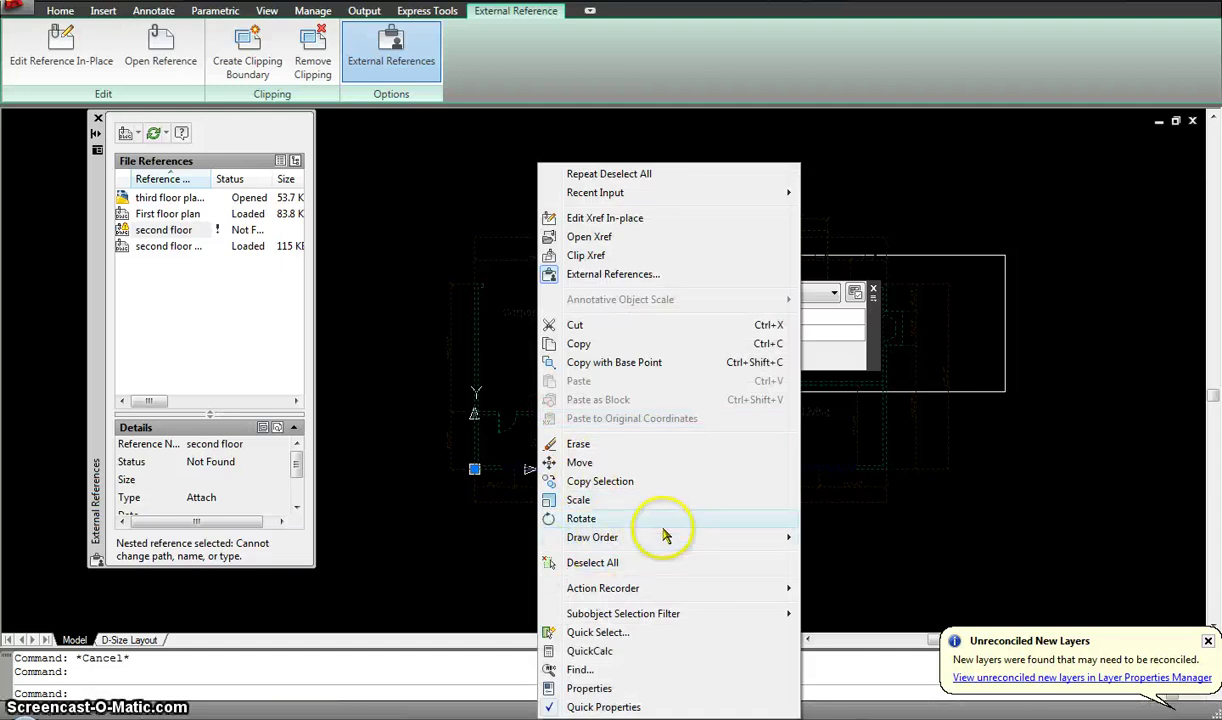
pyautogui.moveTo(547, 537)
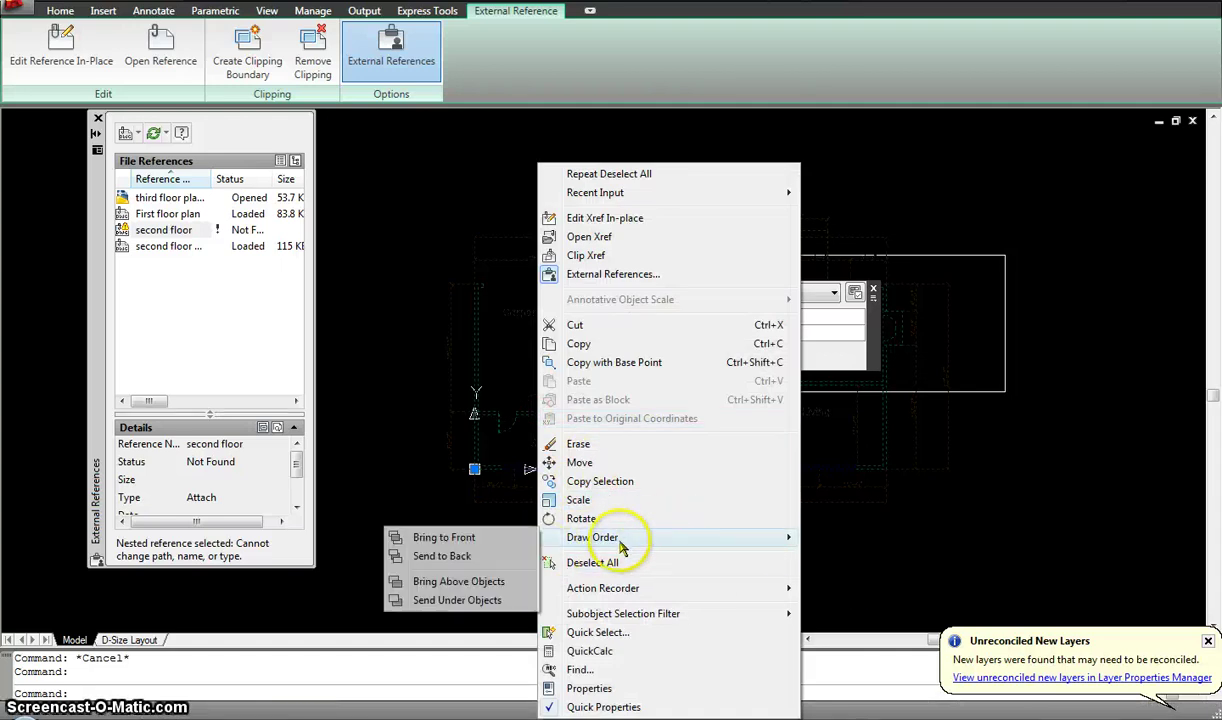
pyautogui.click(460, 558)
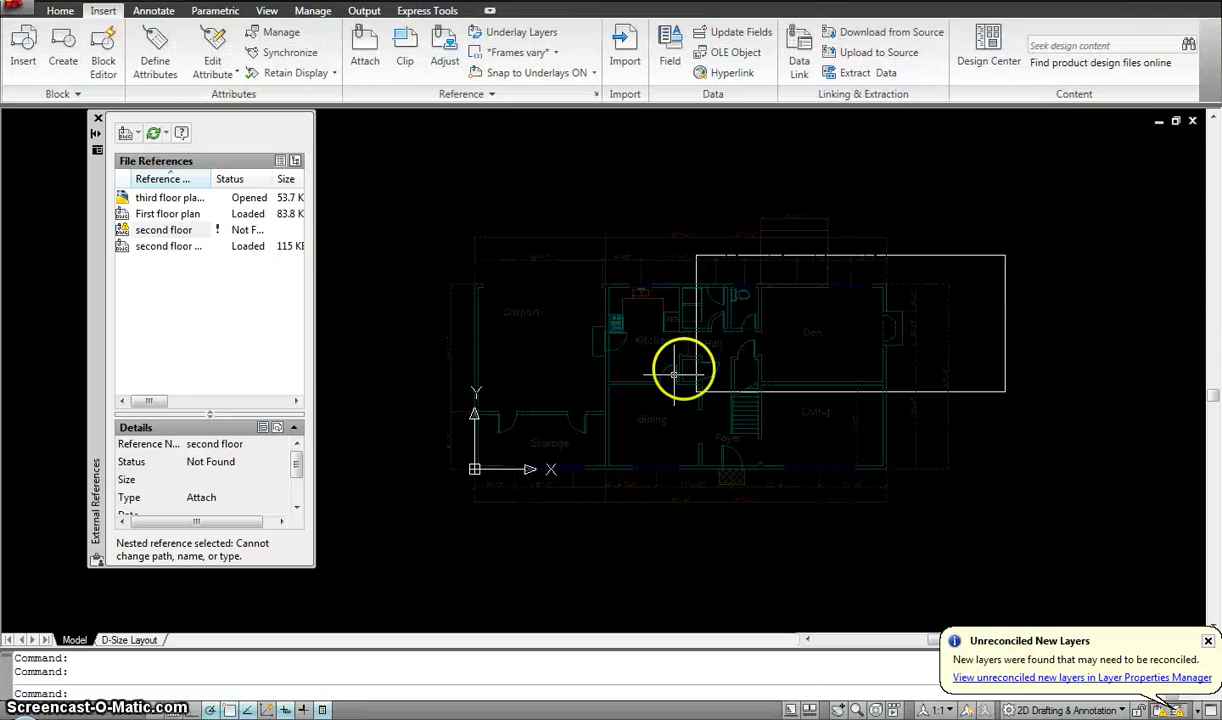
pyautogui.press('Escape')
# Select the white rectangle and stretch its lower-right corner downward past the referenced plans' right side
pyautogui.click(1020, 390)
pyautogui.click(1007, 390)
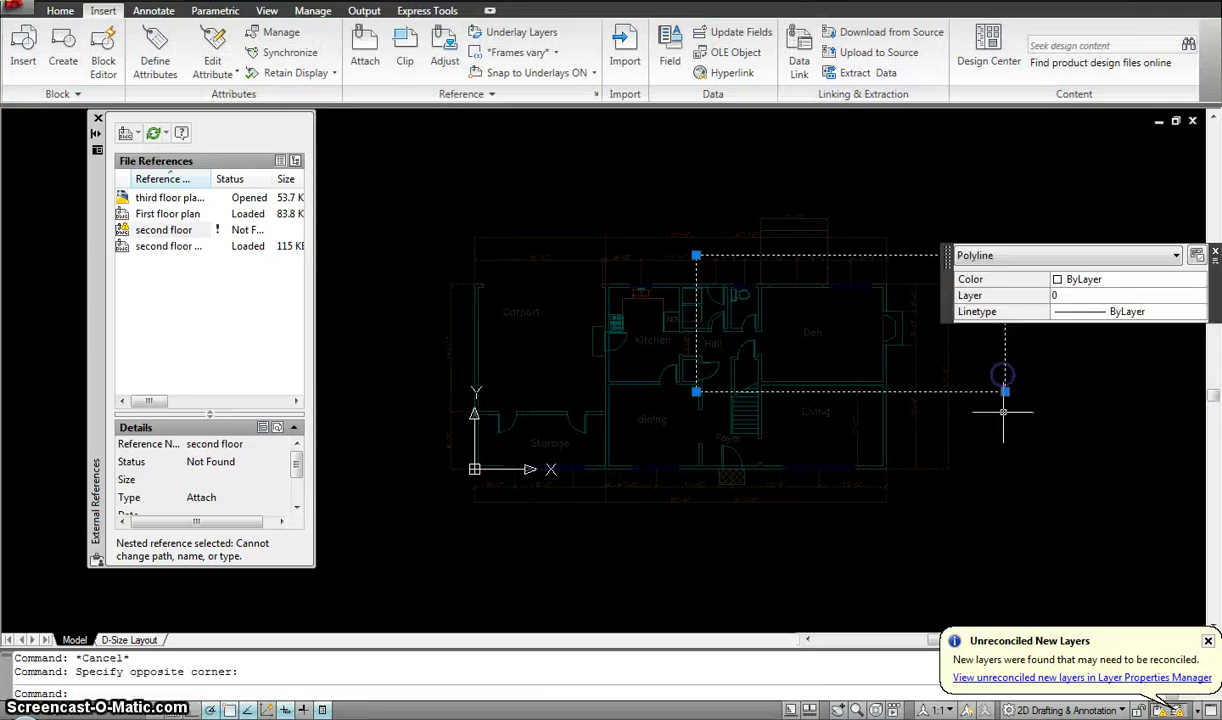
pyautogui.click(1005, 391)
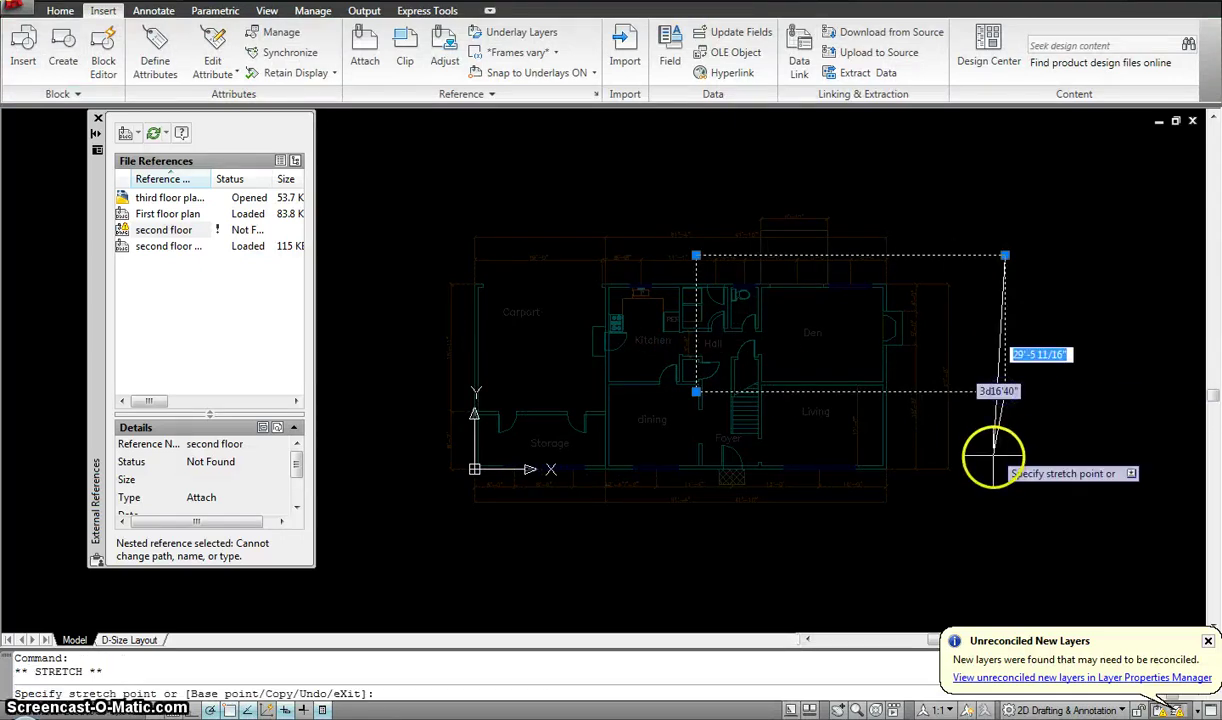